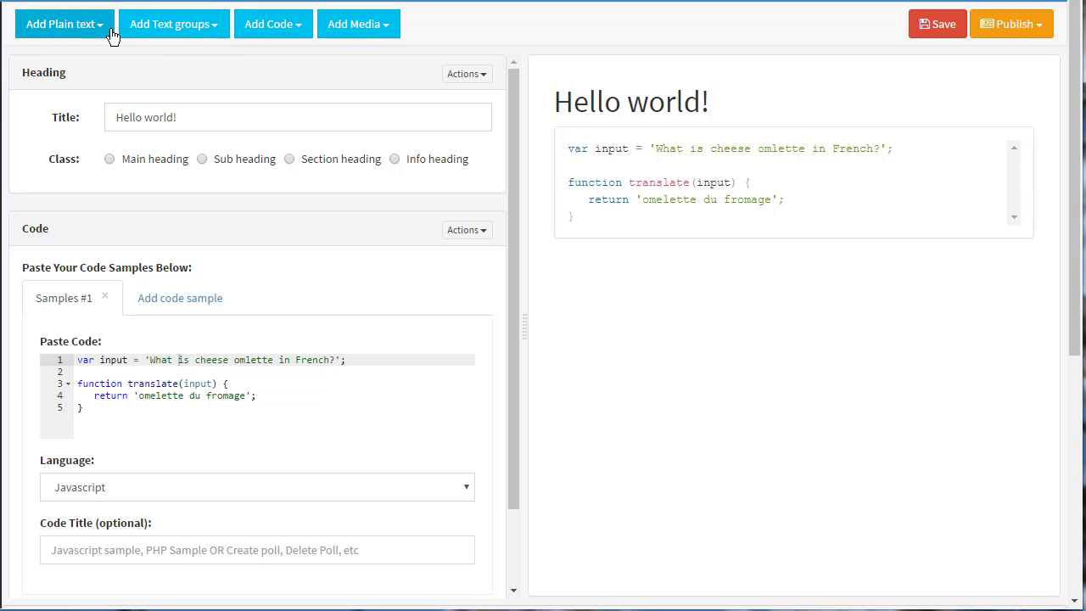
{"action": "left_click", "coordinate": [239, 104]}
{"action": "scroll", "coordinate": [240, 104], "scroll_direction": "down", "scroll_amount": 1}
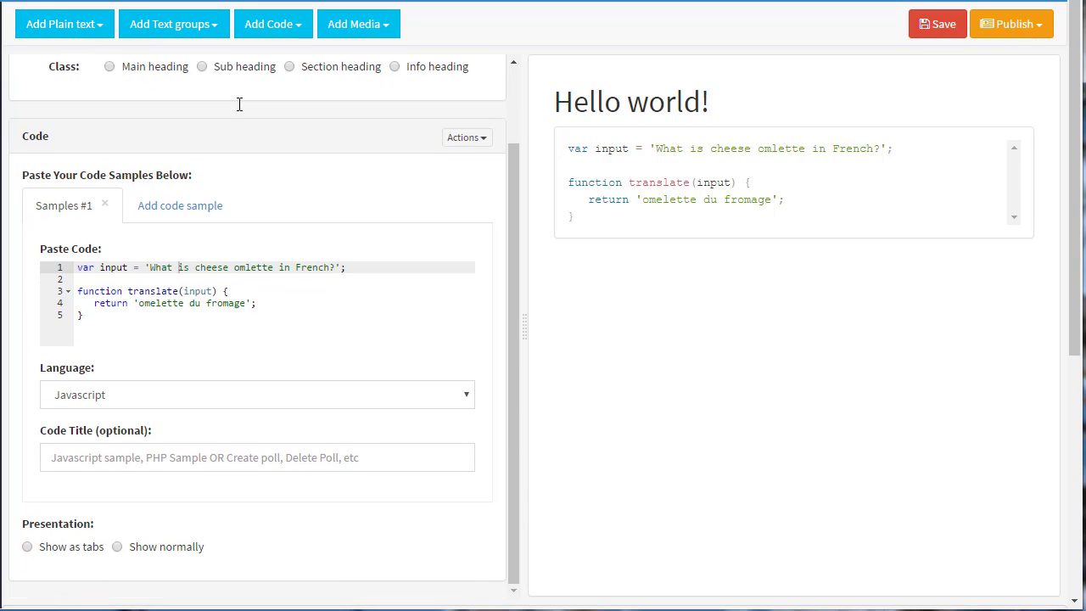
{"action": "scroll", "coordinate": [238, 105], "scroll_direction": "up", "scroll_amount": 1}
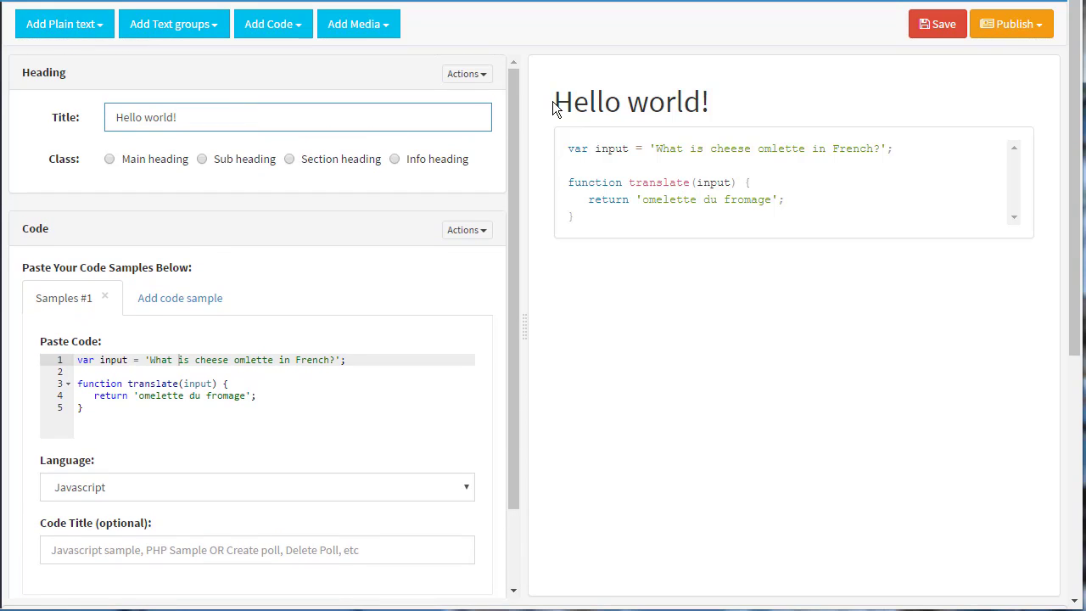
{"action": "left_click_drag", "start_coordinate": [552, 101], "coordinate": [865, 284]}
Replace the heading block's title with "This is a new headline!"
{"action": "left_click", "coordinate": [268, 118]}
{"action": "key", "text": "ctrl+a"}
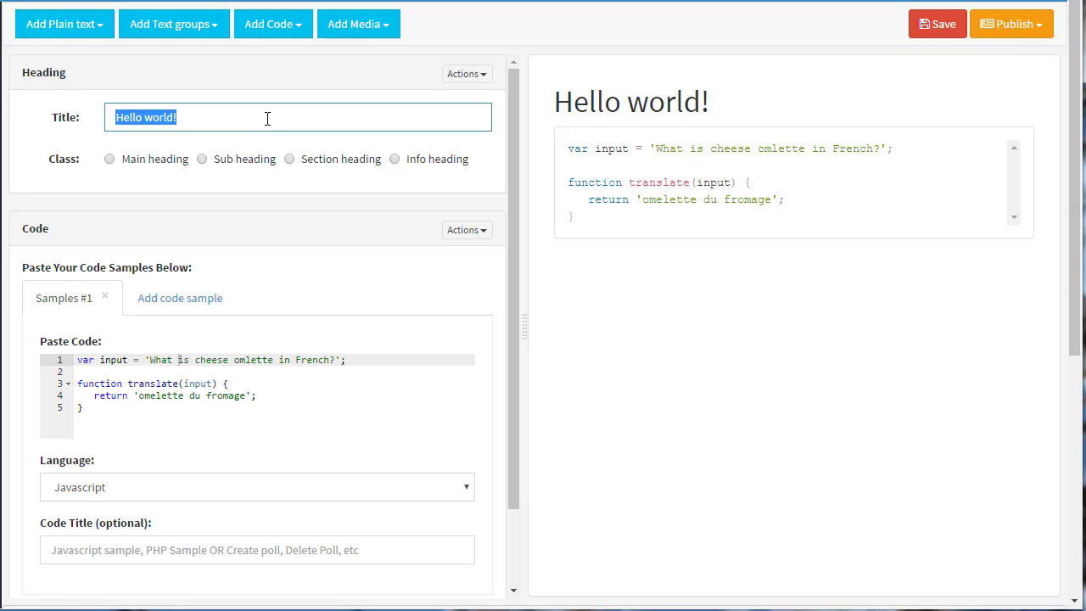
{"action": "type", "text": "This is a"}
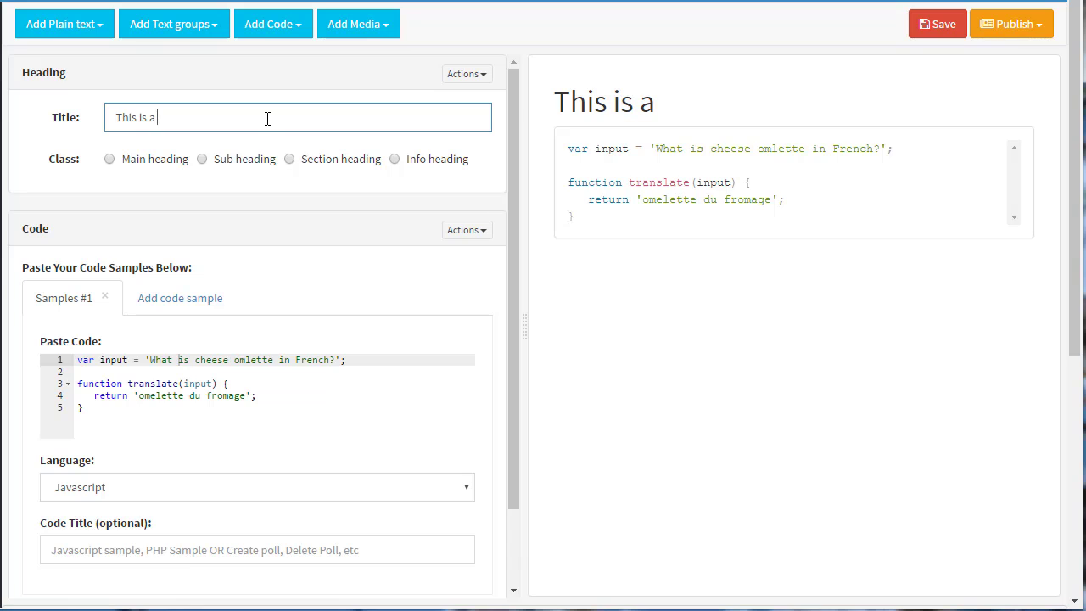
{"action": "type", "text": " new headline!"}
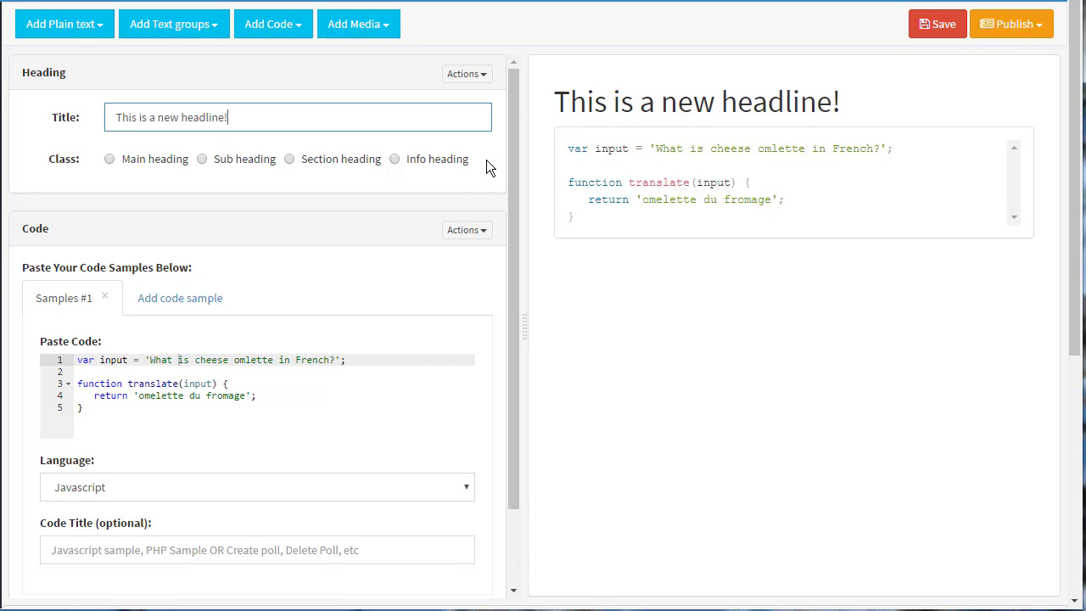
Remove the Heading block and the Code block so that the page is empty
{"action": "left_click", "coordinate": [466, 75]}
{"action": "left_click", "coordinate": [458, 190]}
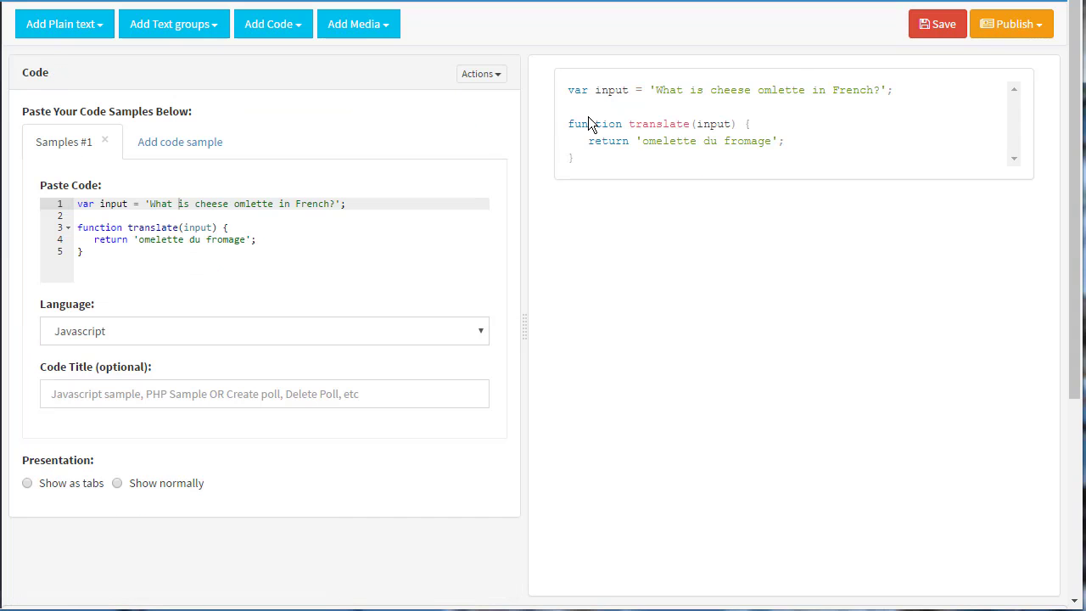
{"action": "left_click", "coordinate": [481, 74]}
{"action": "left_click", "coordinate": [478, 197]}
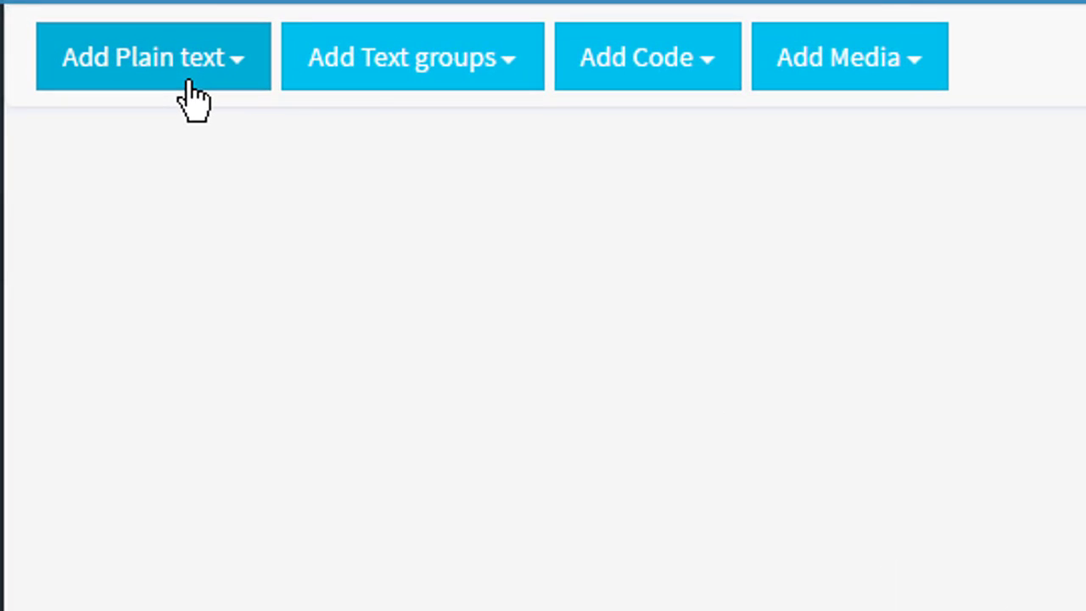
{"action": "left_click", "coordinate": [190, 98]}
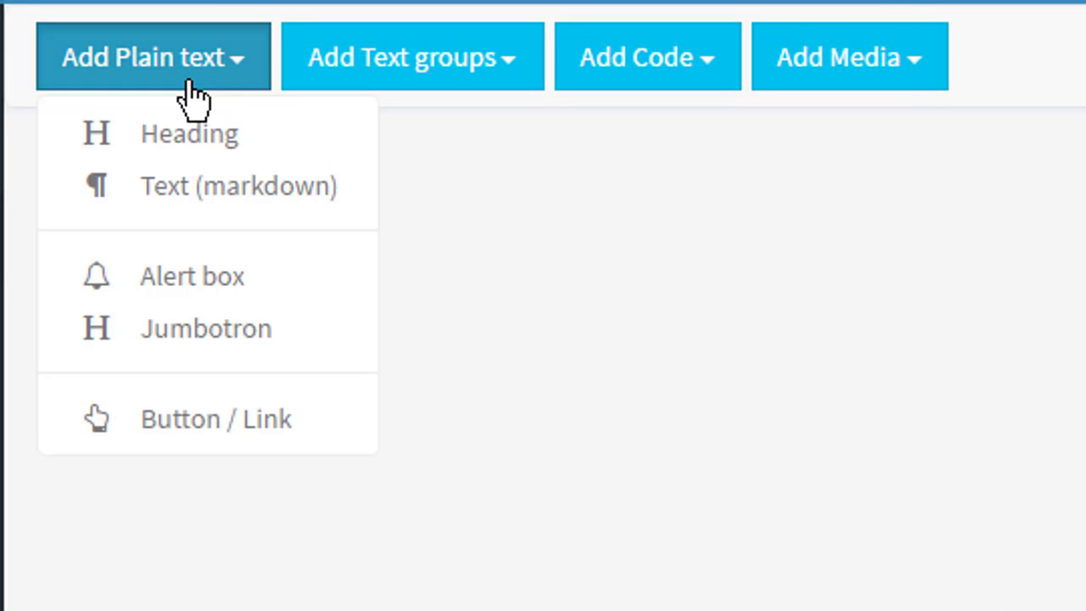
{"action": "left_click", "coordinate": [338, 100]}
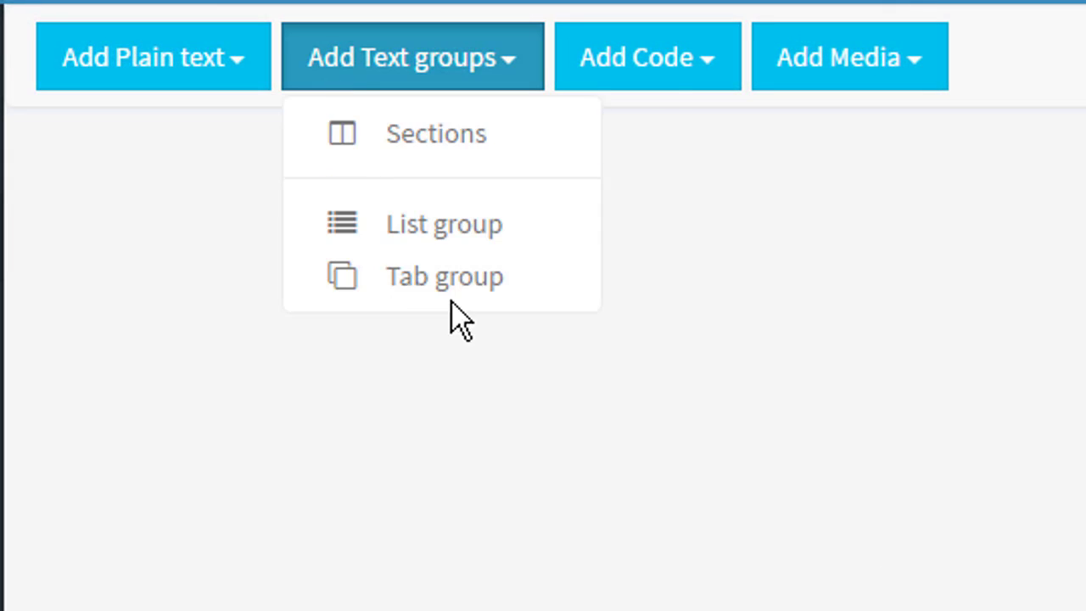
{"action": "left_click", "coordinate": [669, 73]}
{"action": "left_click", "coordinate": [888, 84]}
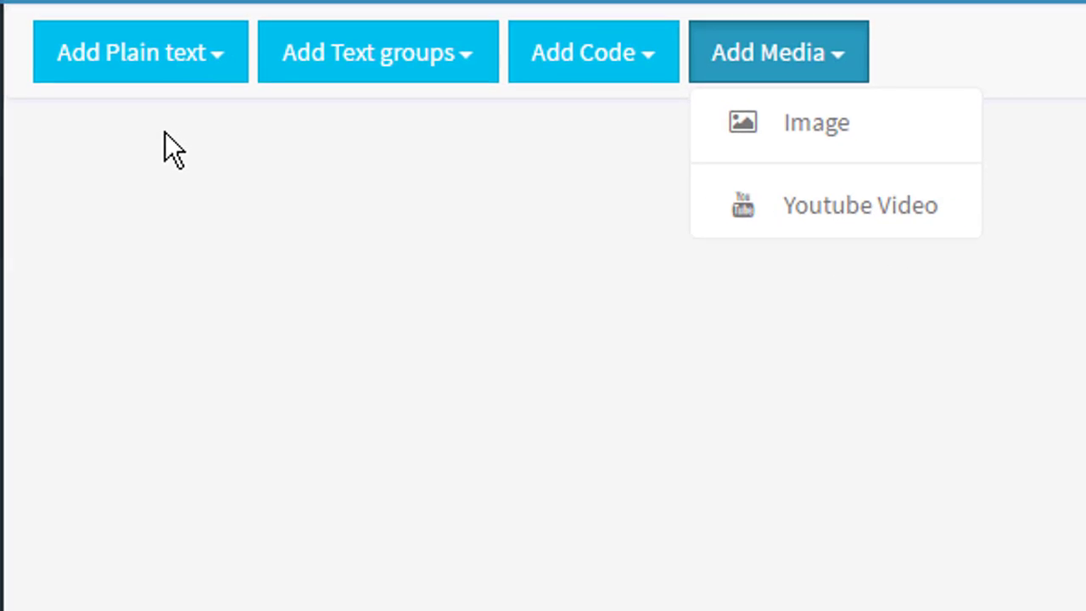
{"action": "left_click", "coordinate": [179, 144]}
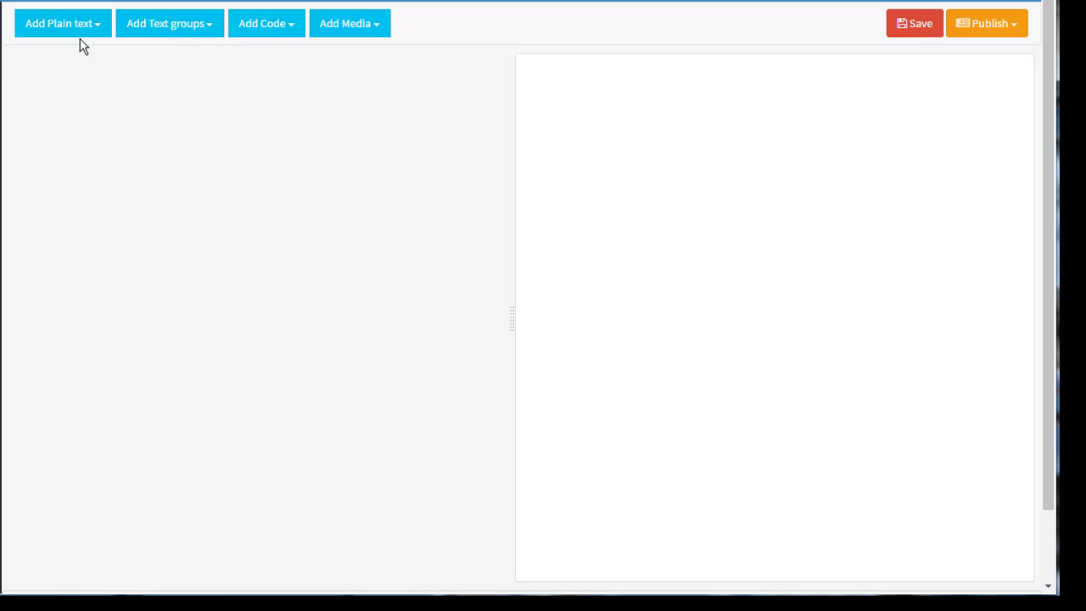
Add a Heading block to the page and title it "My heading"
{"action": "left_click", "coordinate": [78, 32]}
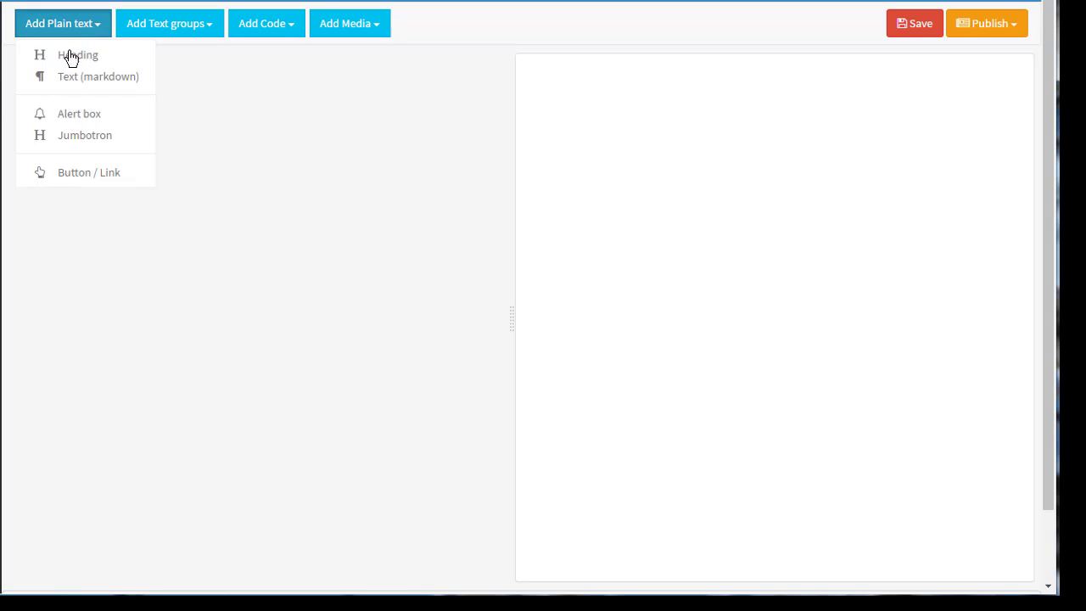
{"action": "left_click", "coordinate": [93, 57]}
{"action": "left_click", "coordinate": [212, 113]}
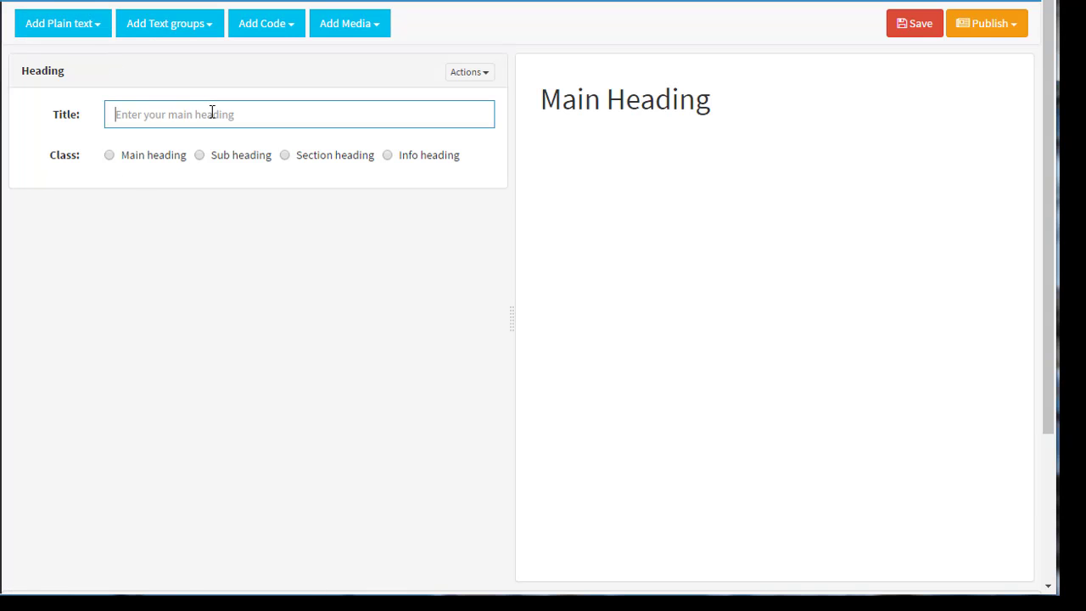
{"action": "type", "text": "My heading"}
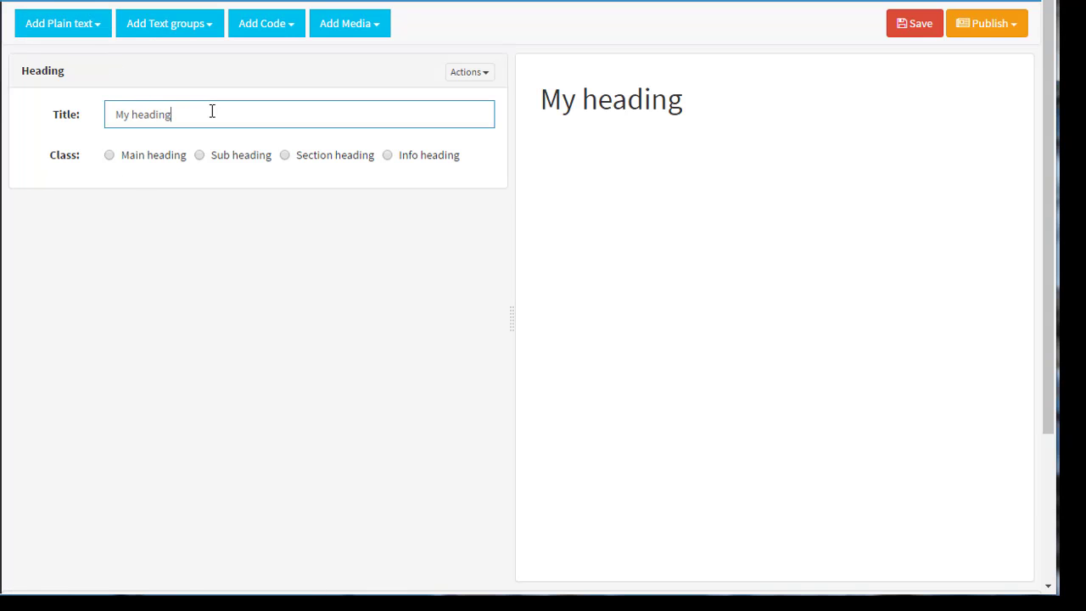
Try the Sub, Section and Info classes on the heading and finish with the Main heading class
{"action": "left_click", "coordinate": [116, 161]}
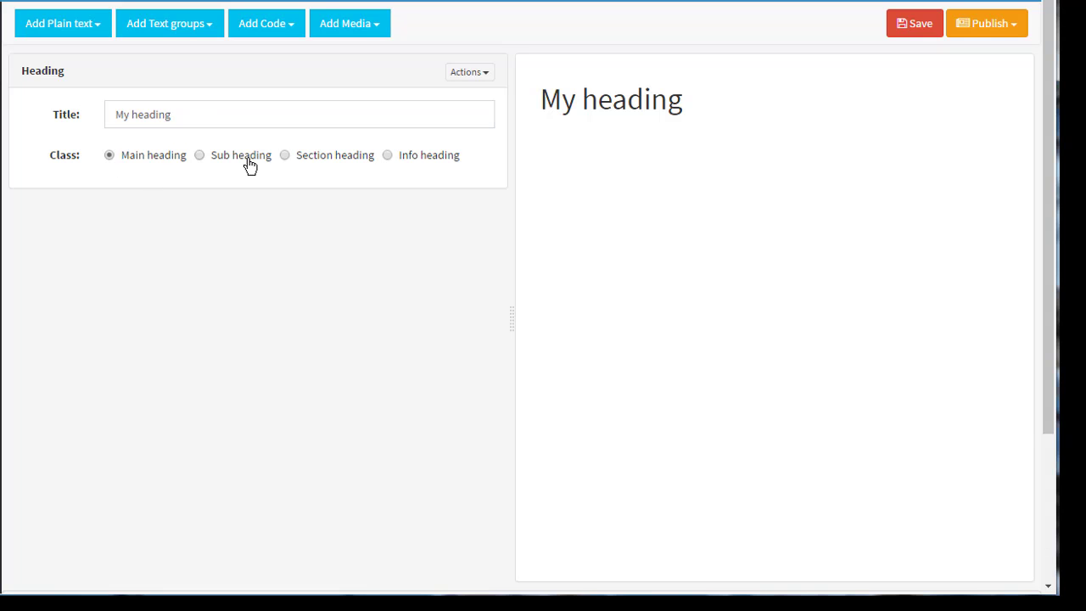
{"action": "left_click", "coordinate": [249, 164]}
{"action": "left_click", "coordinate": [308, 161]}
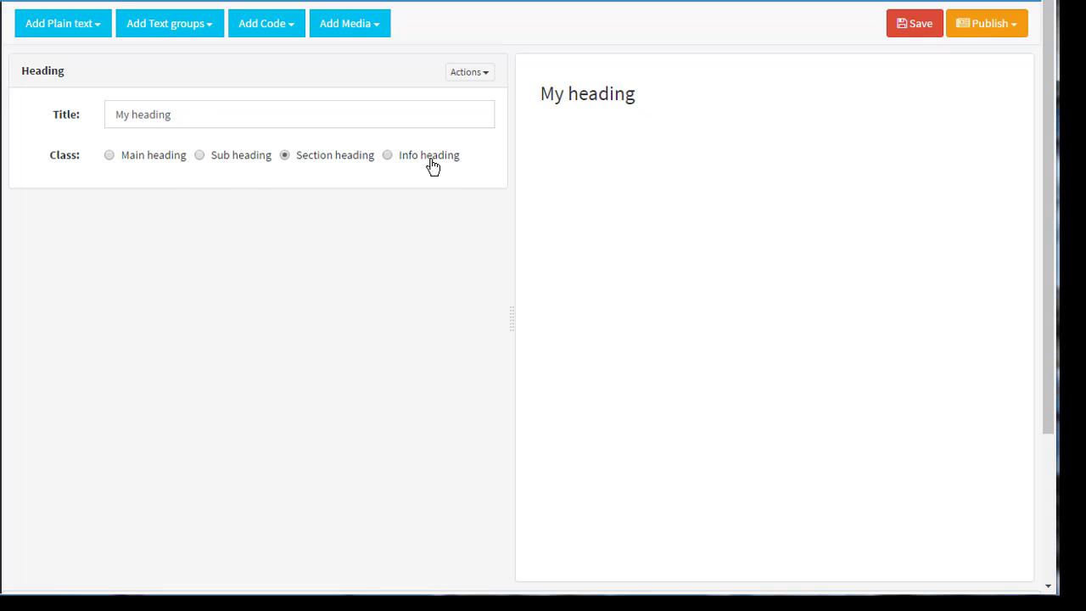
{"action": "left_click", "coordinate": [433, 166]}
{"action": "left_click", "coordinate": [150, 162]}
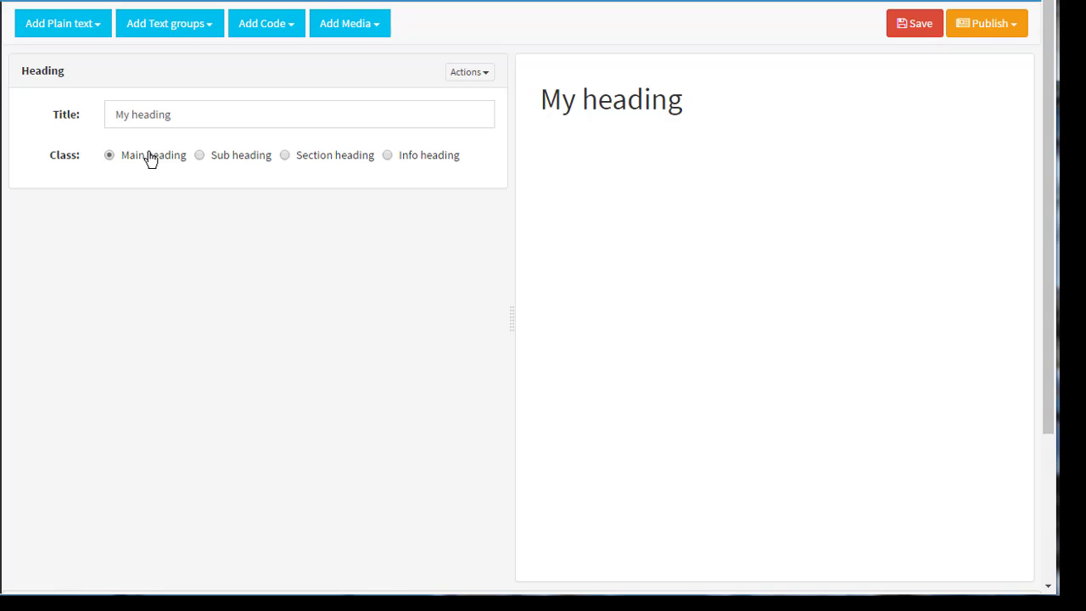
Add a Text (markdown) block and enter "Some text I'm entering" as its rich text
{"action": "left_click", "coordinate": [75, 31]}
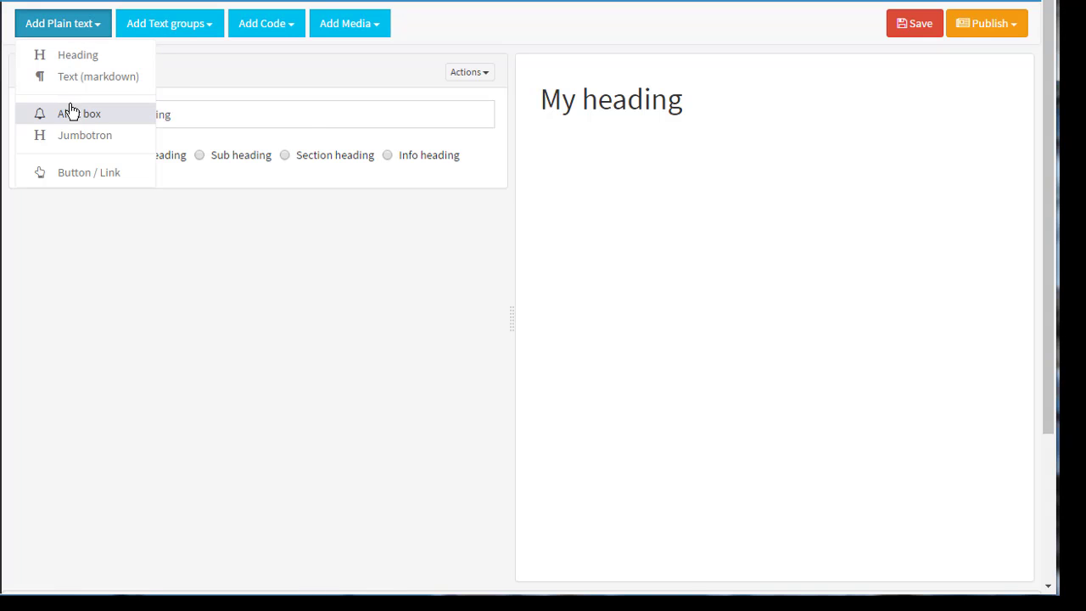
{"action": "left_click", "coordinate": [75, 78]}
{"action": "left_click", "coordinate": [212, 320]}
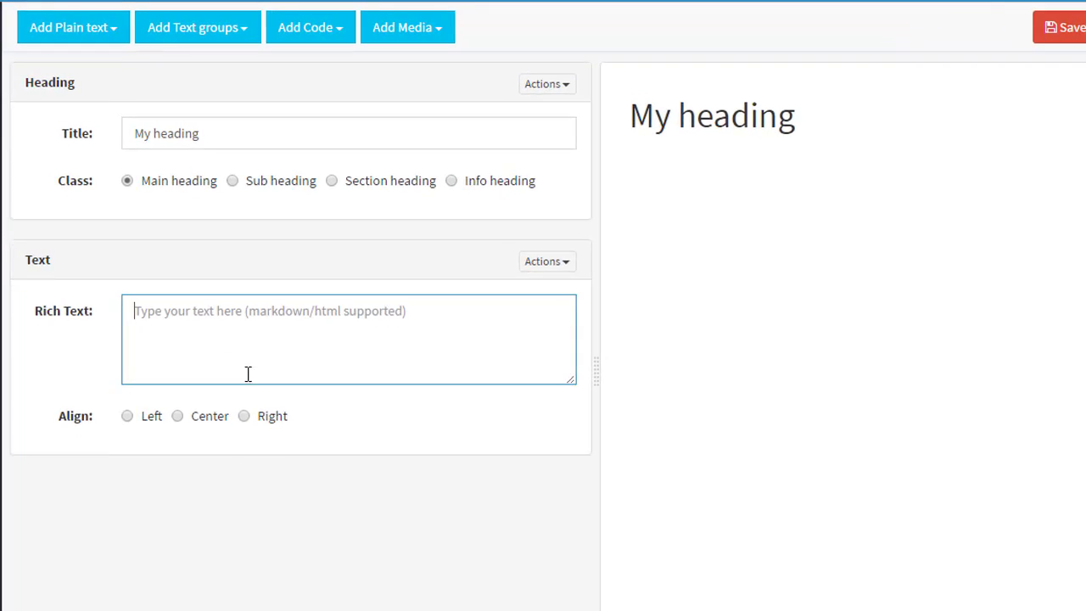
{"action": "type", "text": "Sa"}
{"action": "key", "text": "BackSpace"}
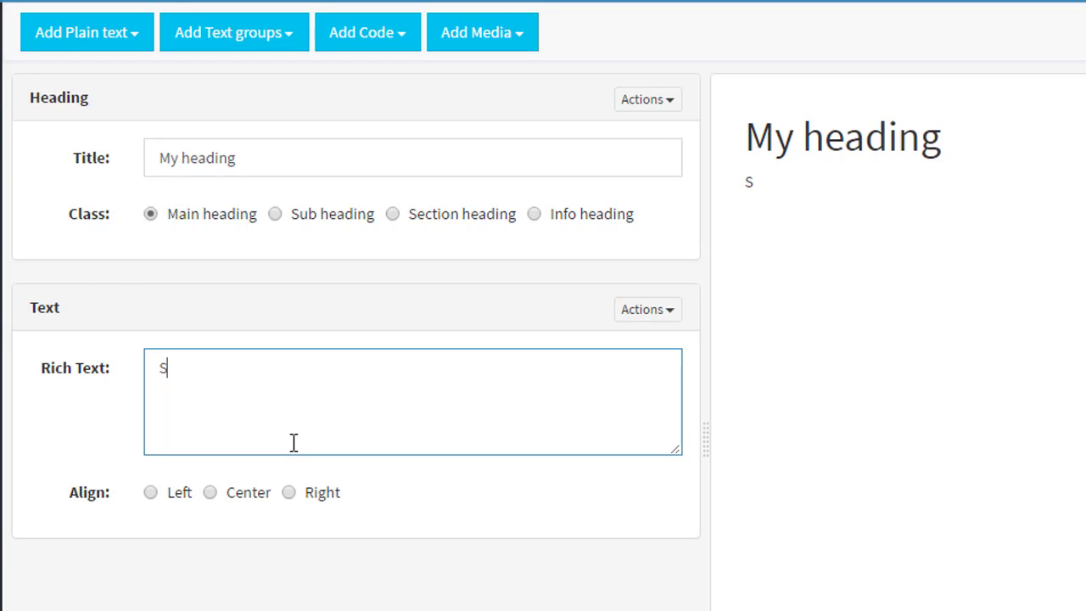
{"action": "type", "text": "ome text I'"}
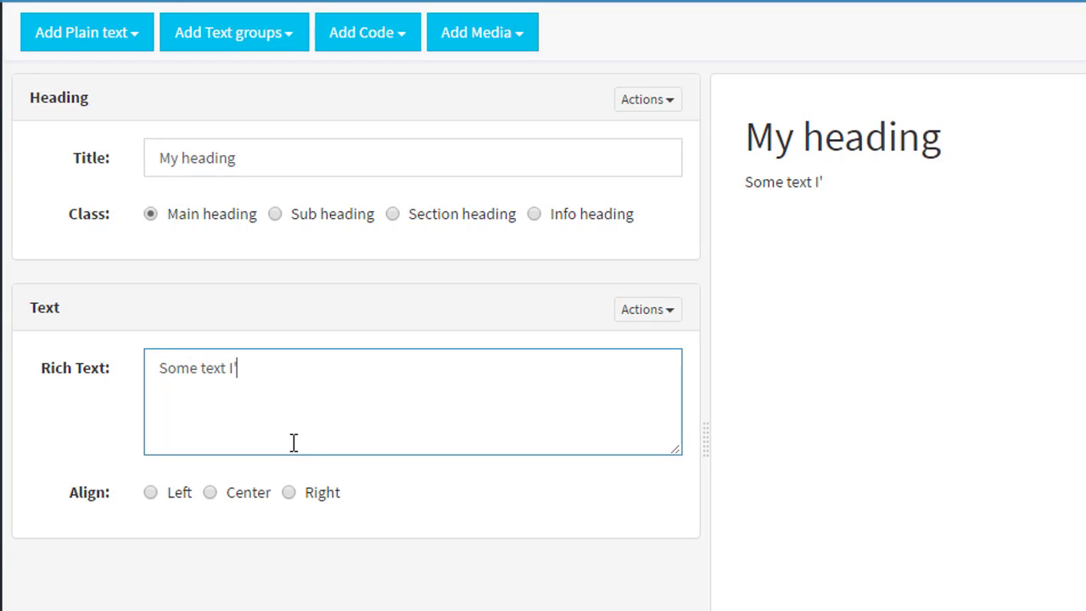
{"action": "type", "text": "m entering"}
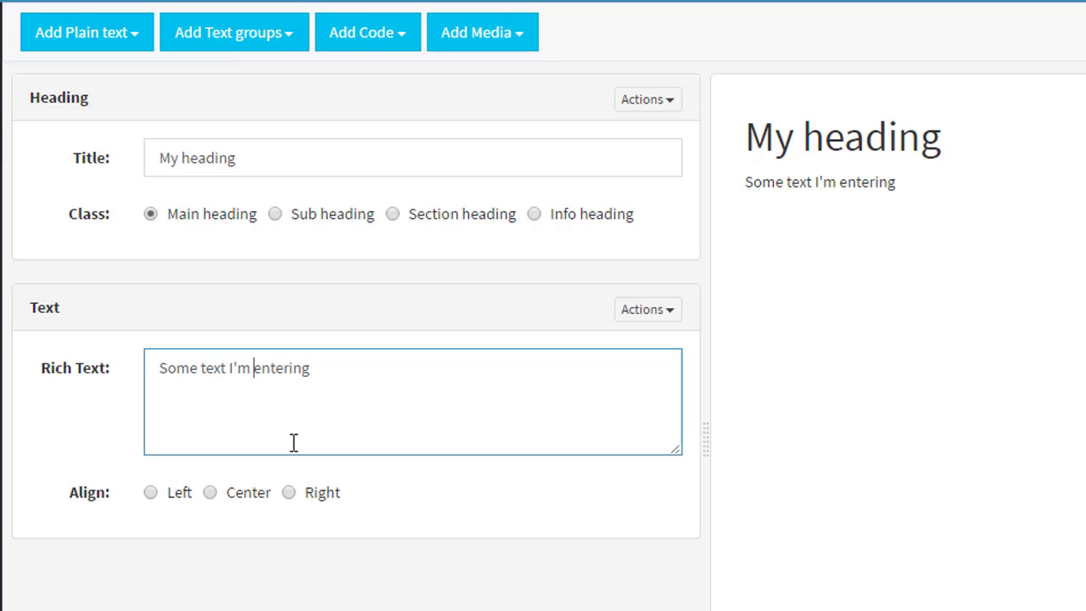
Make the word "entering" bold in the rich text with double-asterisk markdown
{"action": "key", "text": "ctrl+Left"}
{"action": "type", "text": "*"}
{"action": "key", "text": "End"}
{"action": "type", "text": "*"}
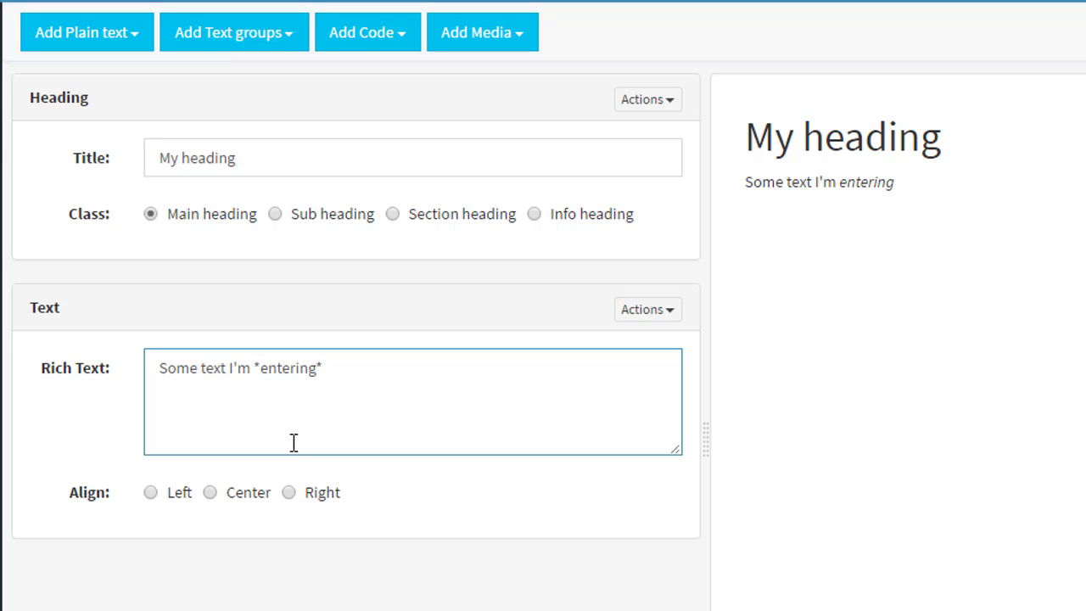
{"action": "type", "text": "*  "}
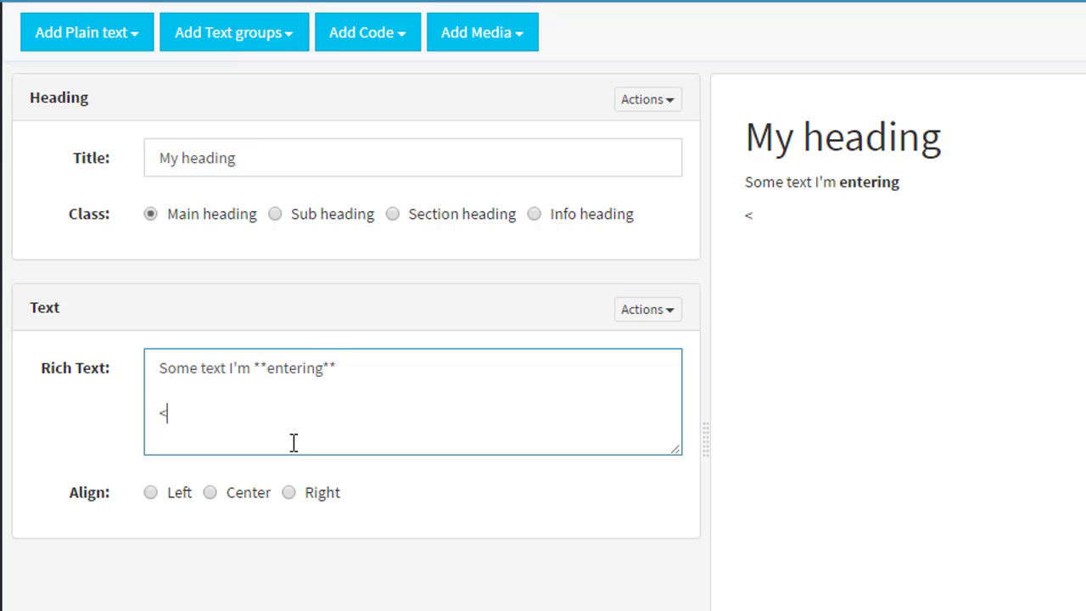
Add a separate paragraph to the rich text containing <i class="fa fa-check"></i> Tick
{"action": "type", "text": "<i class=\"fa fa-check\""}
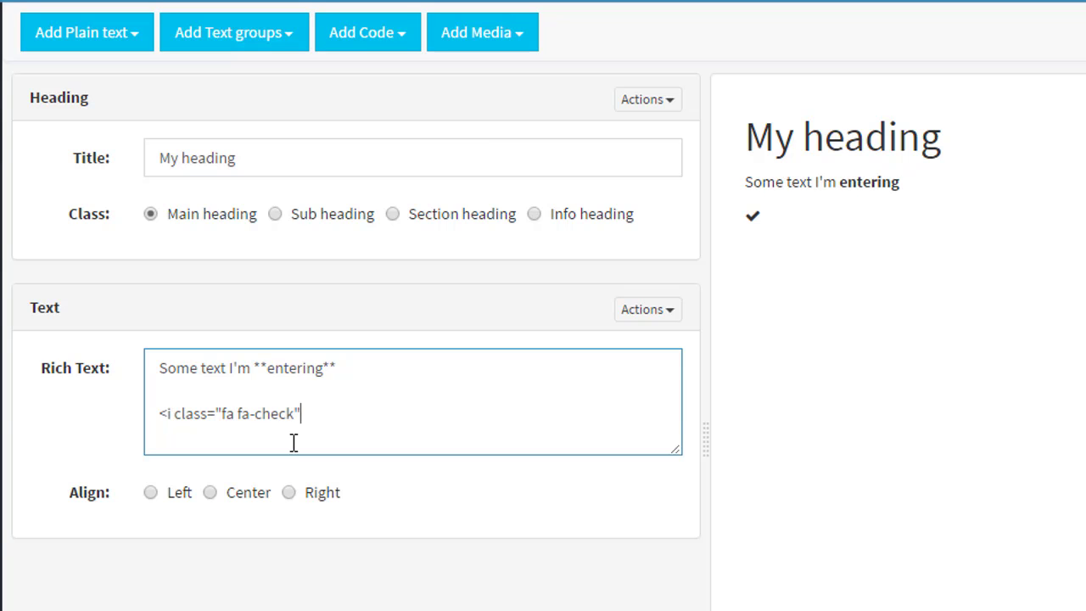
{"action": "type", "text": "></i> Tick"}
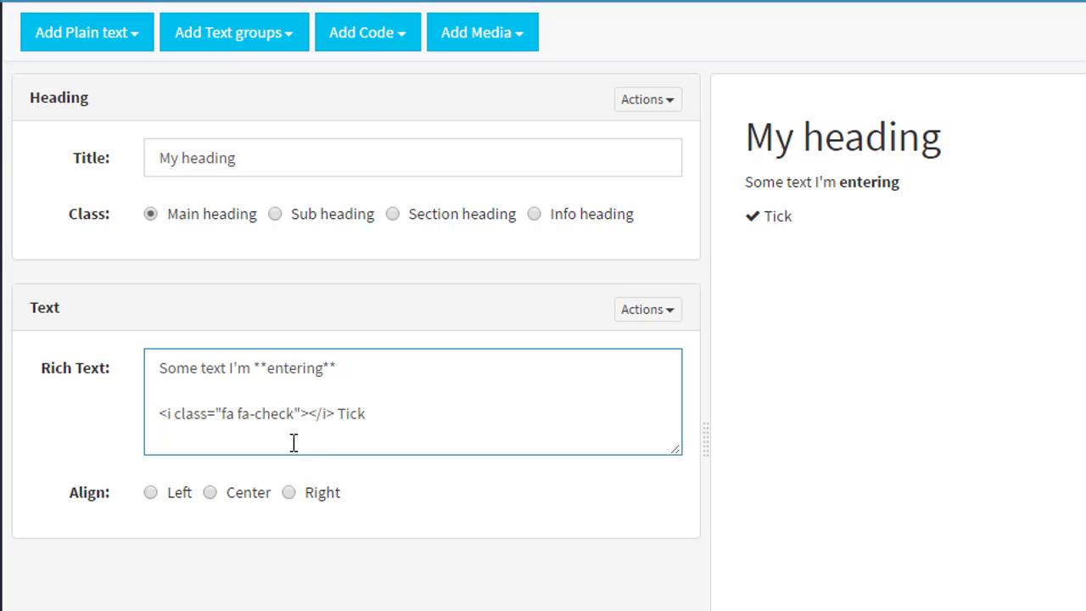
{"action": "left_click", "coordinate": [263, 582]}
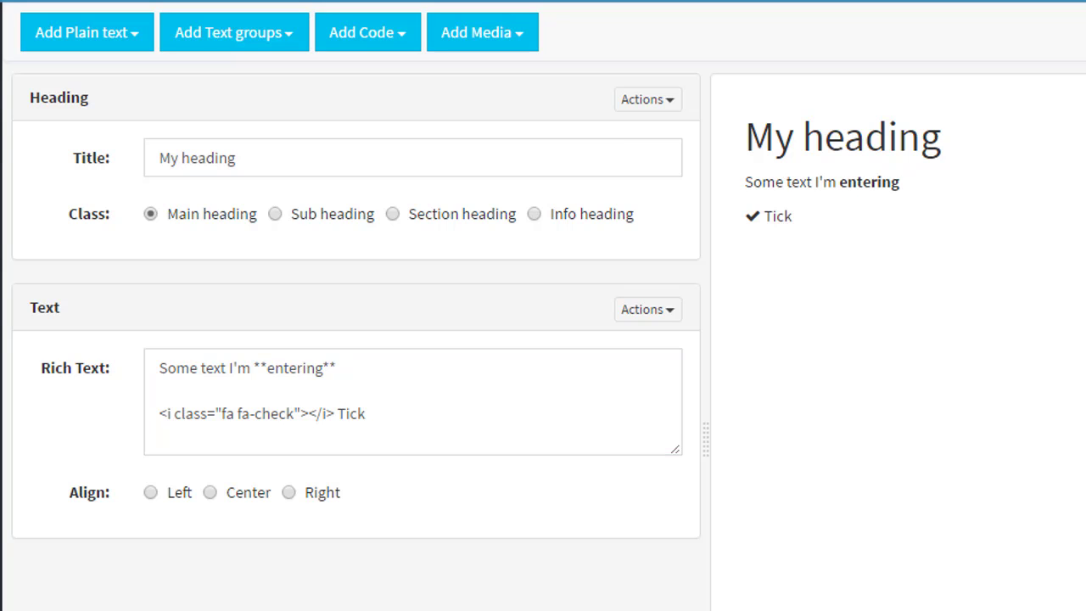
Add an Alert box block with the title "Alert heading" and the text "Alert message"
{"action": "left_click", "coordinate": [105, 51]}
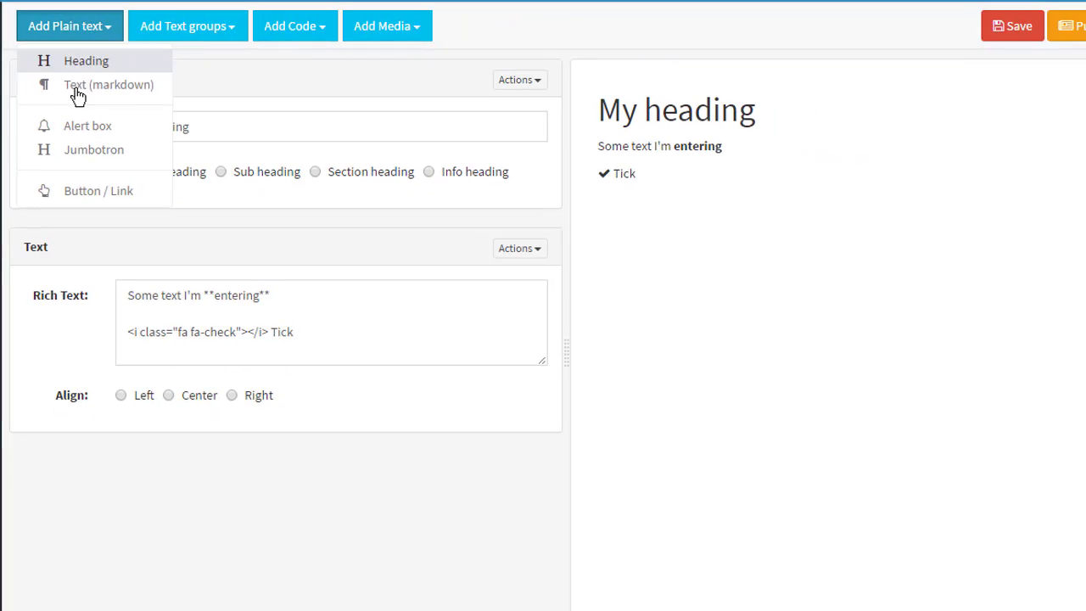
{"action": "left_click", "coordinate": [112, 157]}
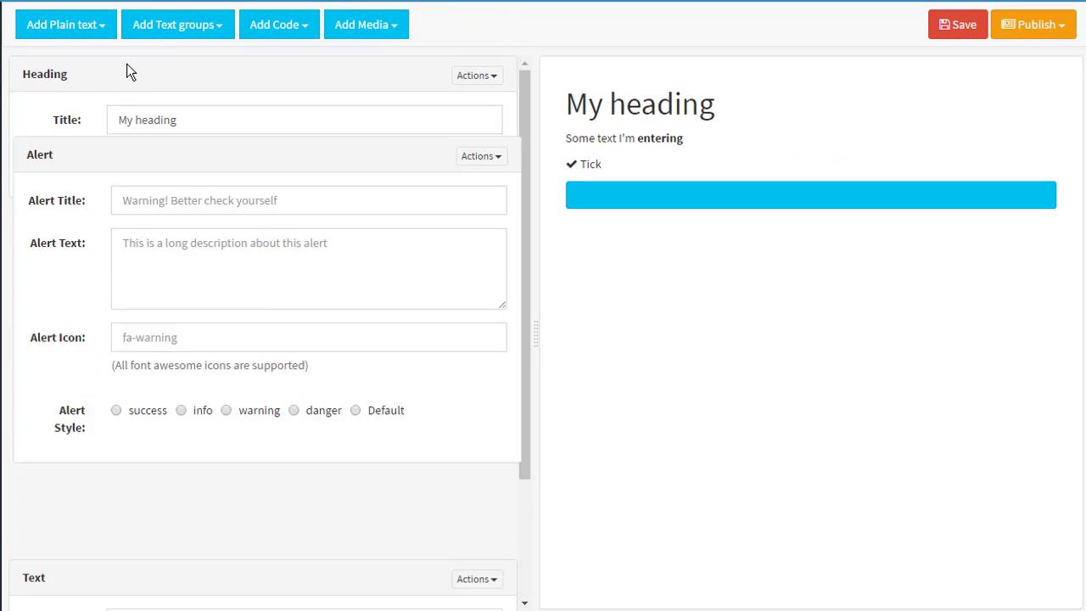
{"action": "left_click", "coordinate": [176, 126]}
{"action": "type", "text": "A"}
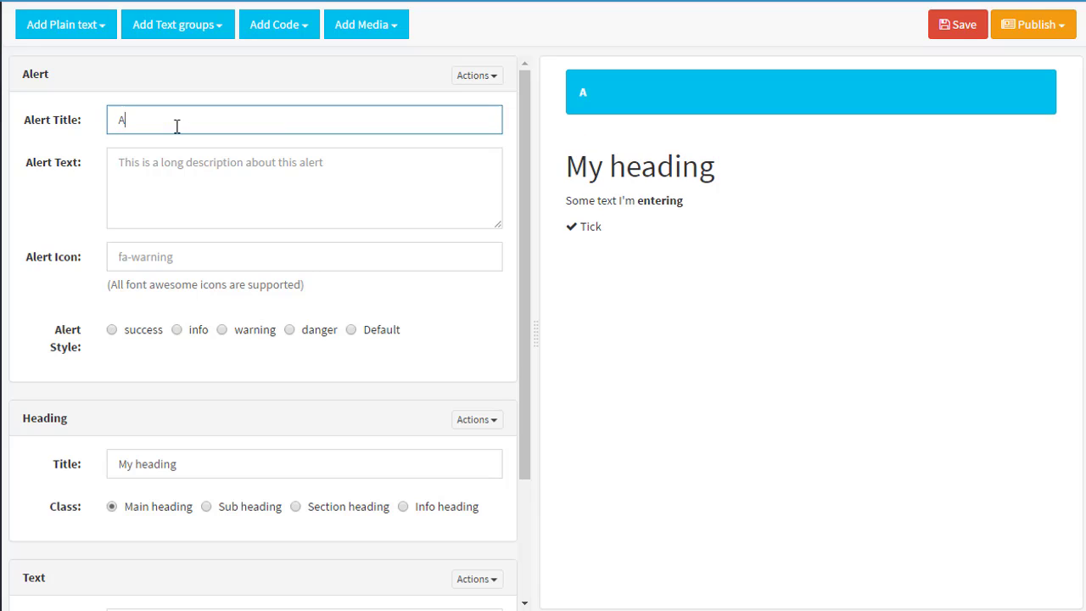
{"action": "type", "text": "lert heading"}
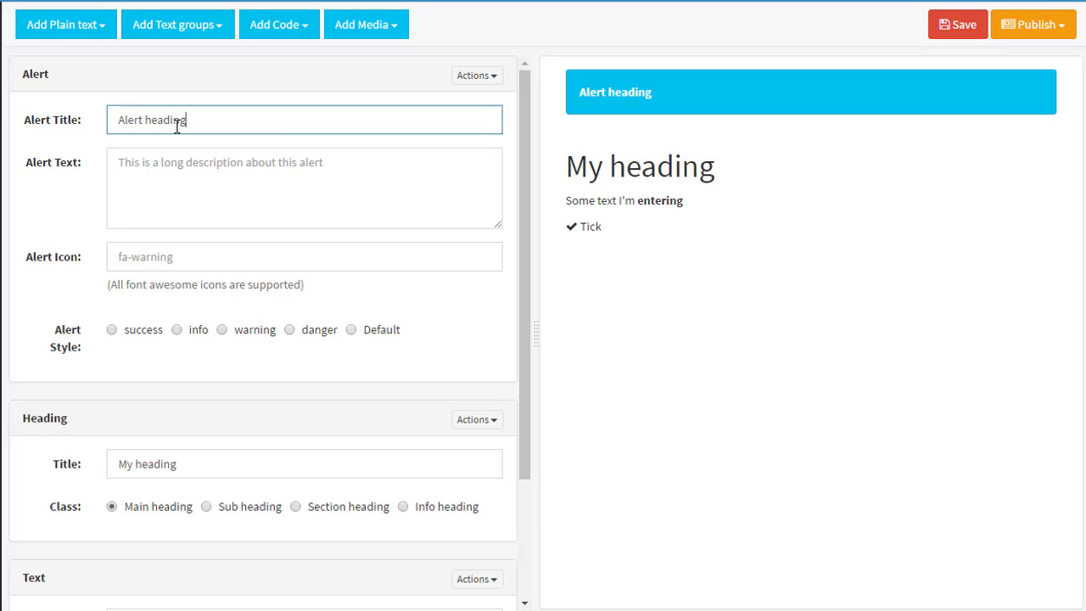
{"action": "left_click", "coordinate": [200, 179]}
{"action": "type", "text": "Alert messa"}
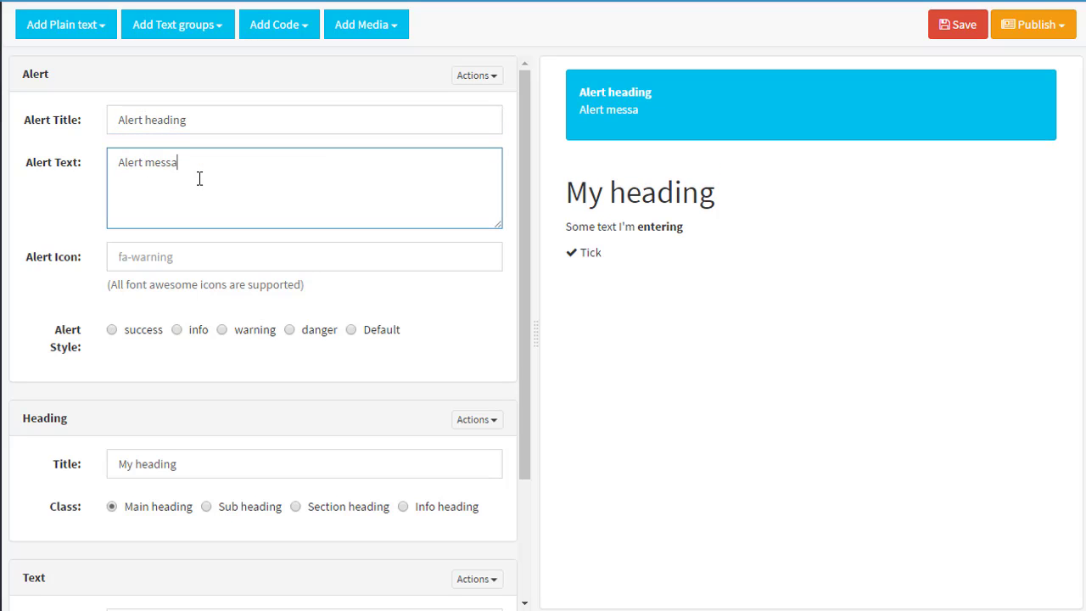
{"action": "type", "text": "ge"}
Set the alert's icon to fa-check
{"action": "left_click", "coordinate": [221, 258]}
{"action": "type", "text": "fa"}
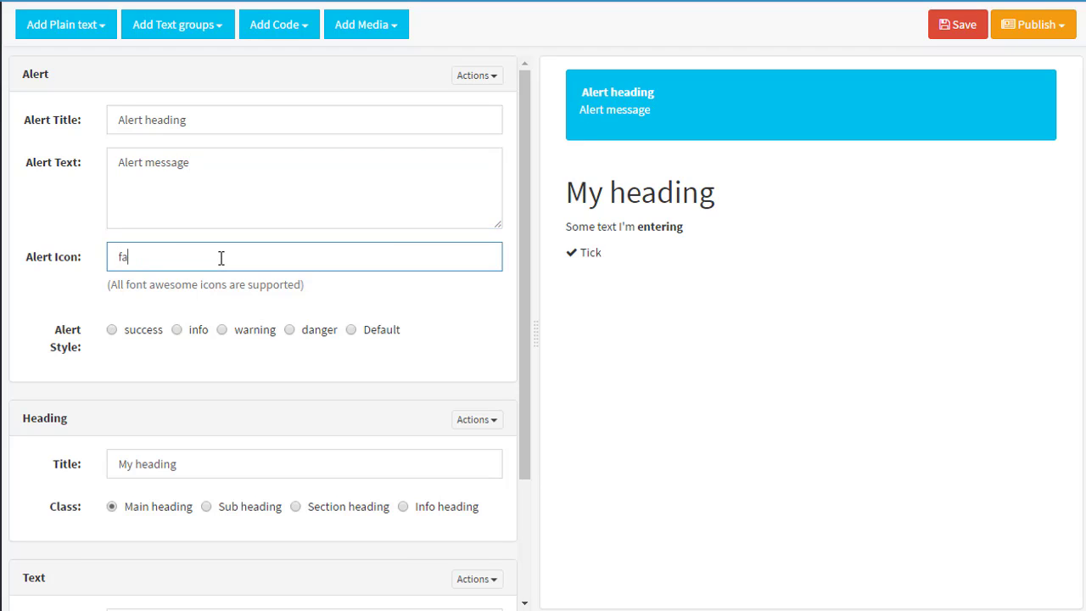
{"action": "type", "text": "fa-check"}
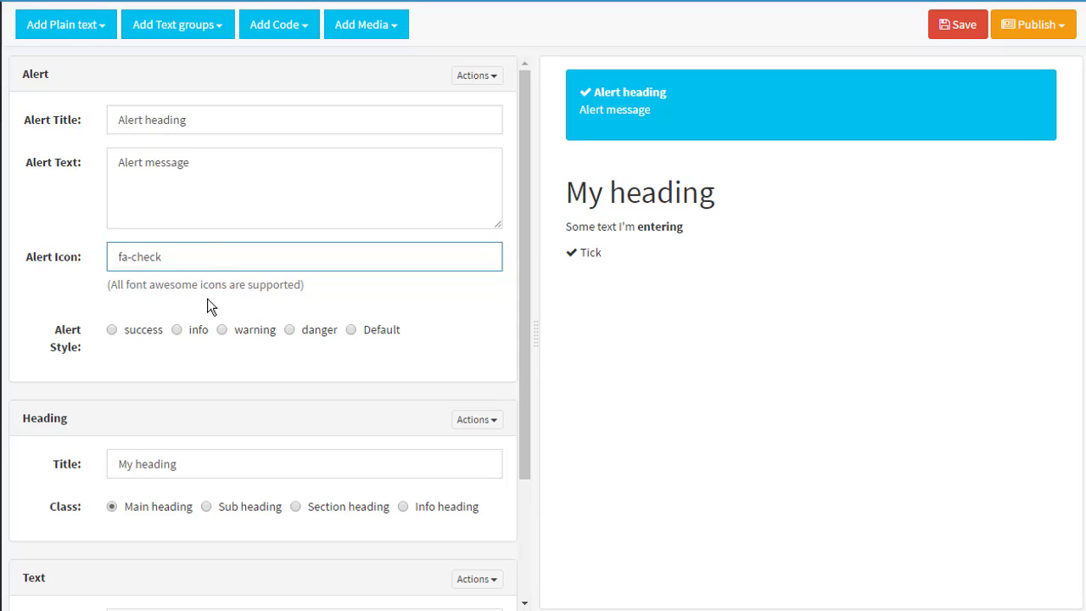
Try the warning, danger and Default styles on the alert and settle on success
{"action": "left_click", "coordinate": [237, 333]}
{"action": "left_click", "coordinate": [300, 330]}
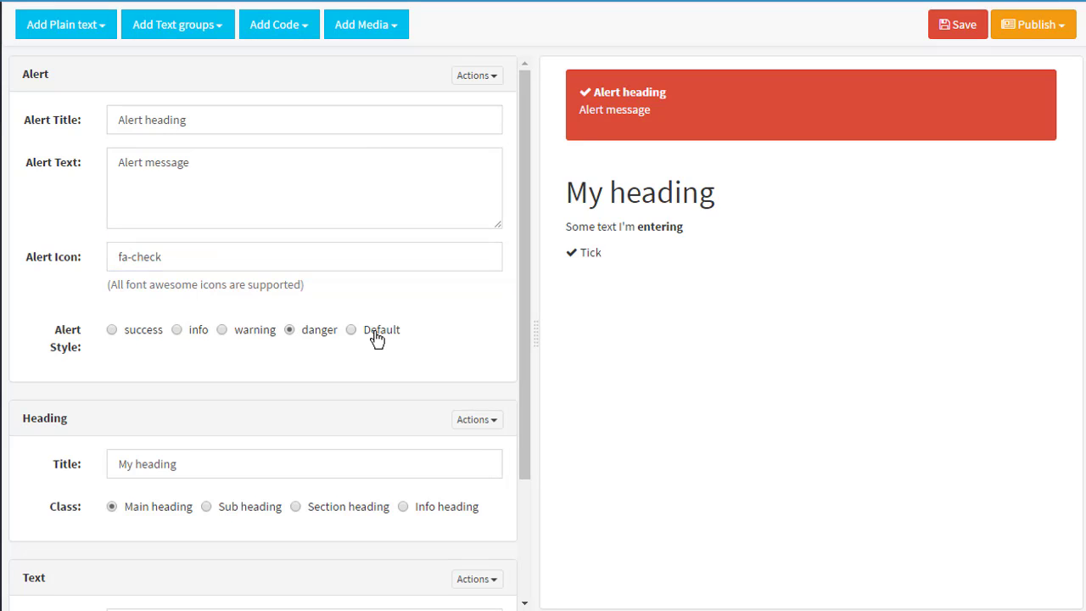
{"action": "left_click", "coordinate": [377, 338]}
{"action": "left_click", "coordinate": [138, 338]}
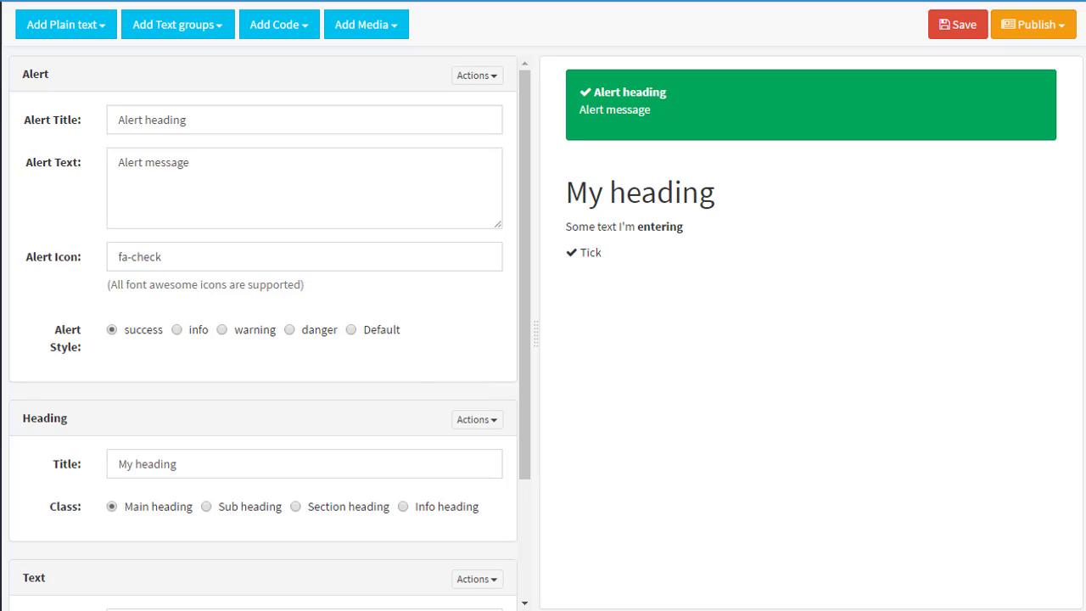
Remove the Alert, Heading and Text blocks from the page
{"action": "left_click", "coordinate": [488, 76]}
{"action": "left_click", "coordinate": [460, 204]}
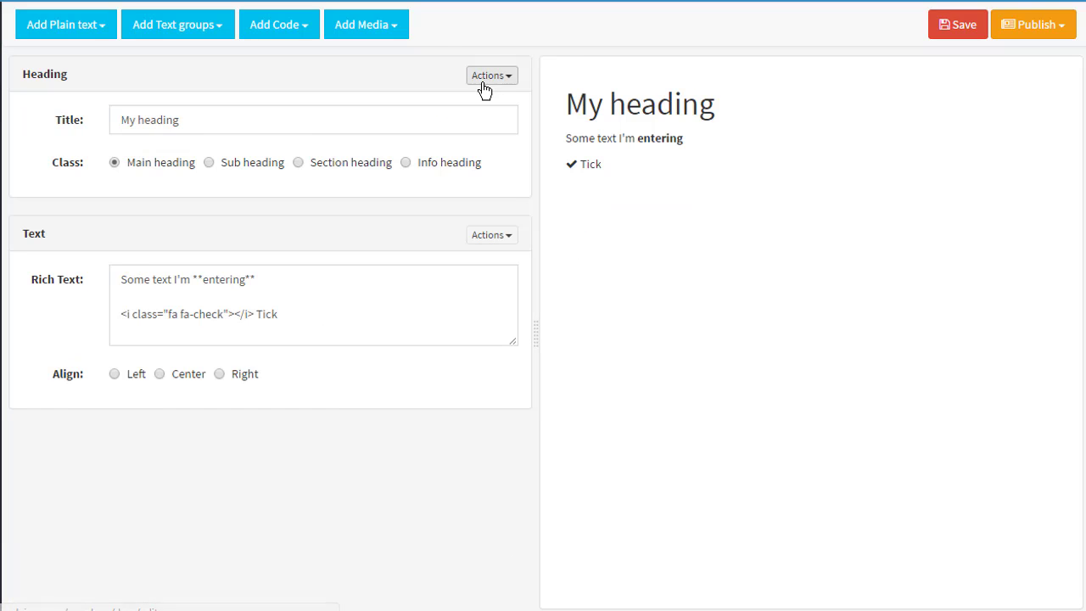
{"action": "left_click", "coordinate": [485, 78]}
{"action": "left_click", "coordinate": [496, 202]}
{"action": "left_click", "coordinate": [491, 77]}
{"action": "left_click", "coordinate": [458, 204]}
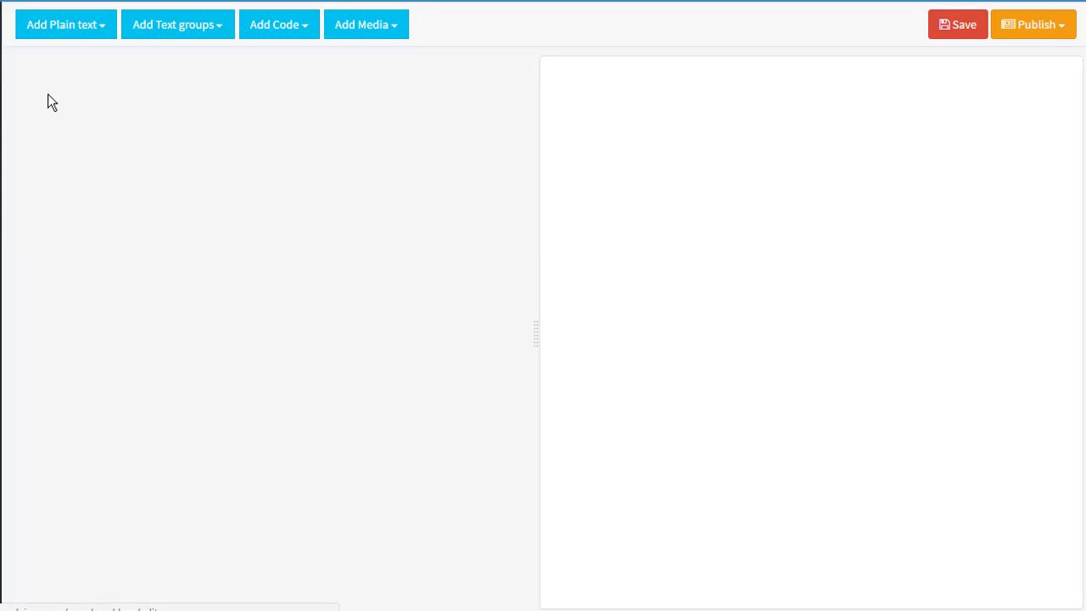
Add a Jumbotron block with the heading "Big heading" and the long text "Long description"
{"action": "left_click", "coordinate": [63, 40]}
{"action": "left_click", "coordinate": [73, 141]}
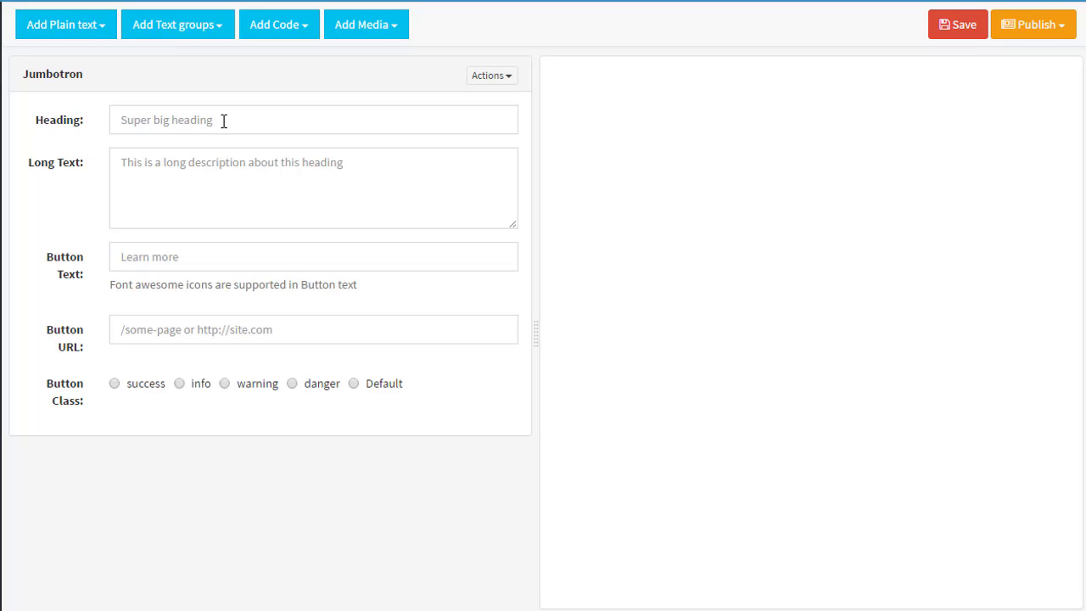
{"action": "type", "text": "Big heading"}
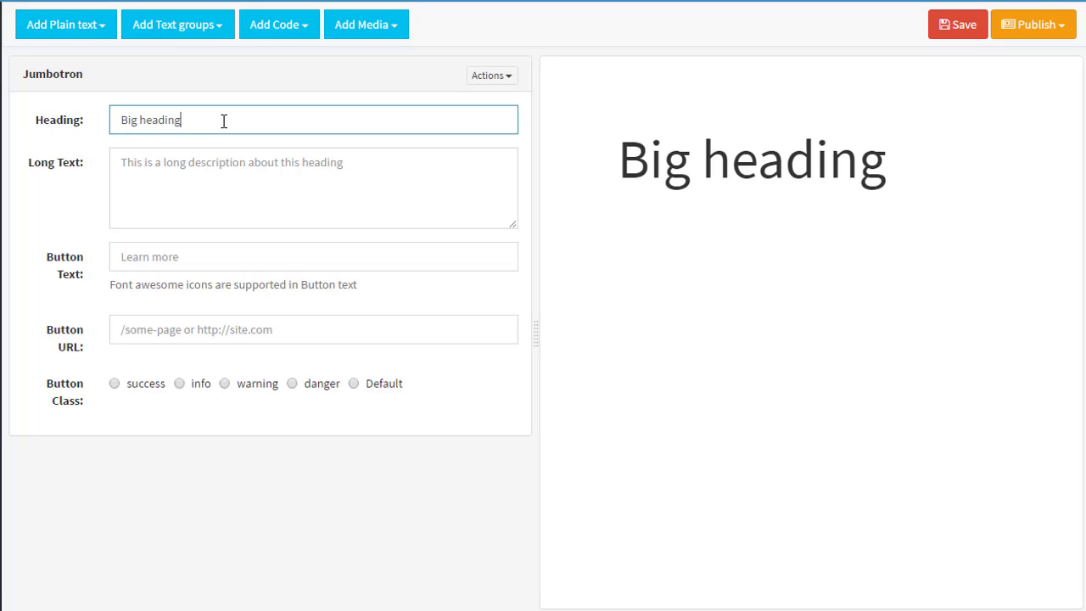
{"action": "left_click", "coordinate": [275, 194]}
{"action": "type", "text": "Long"}
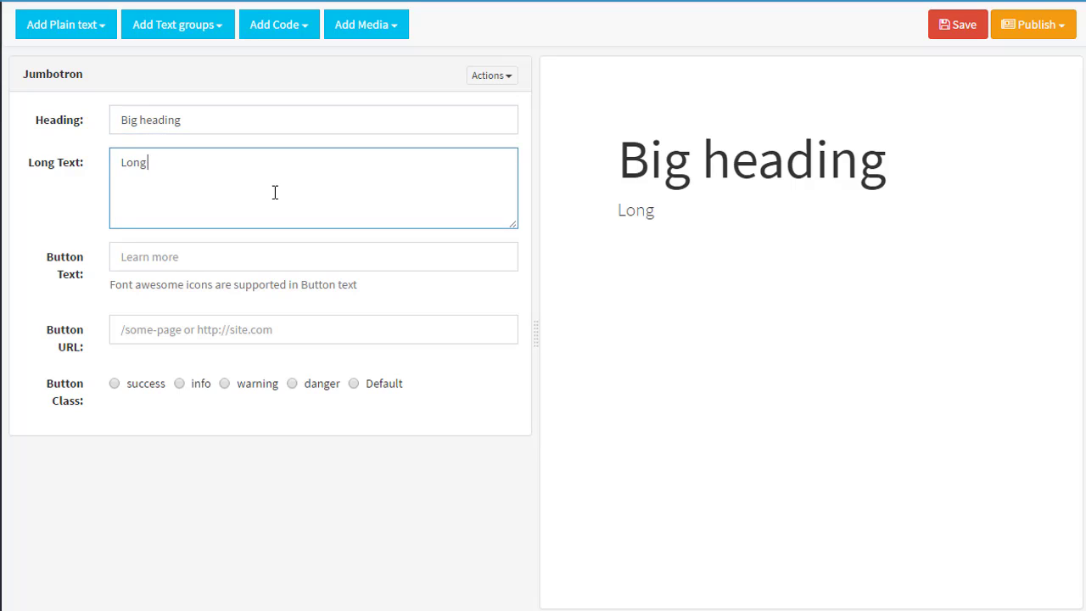
{"action": "type", "text": " description"}
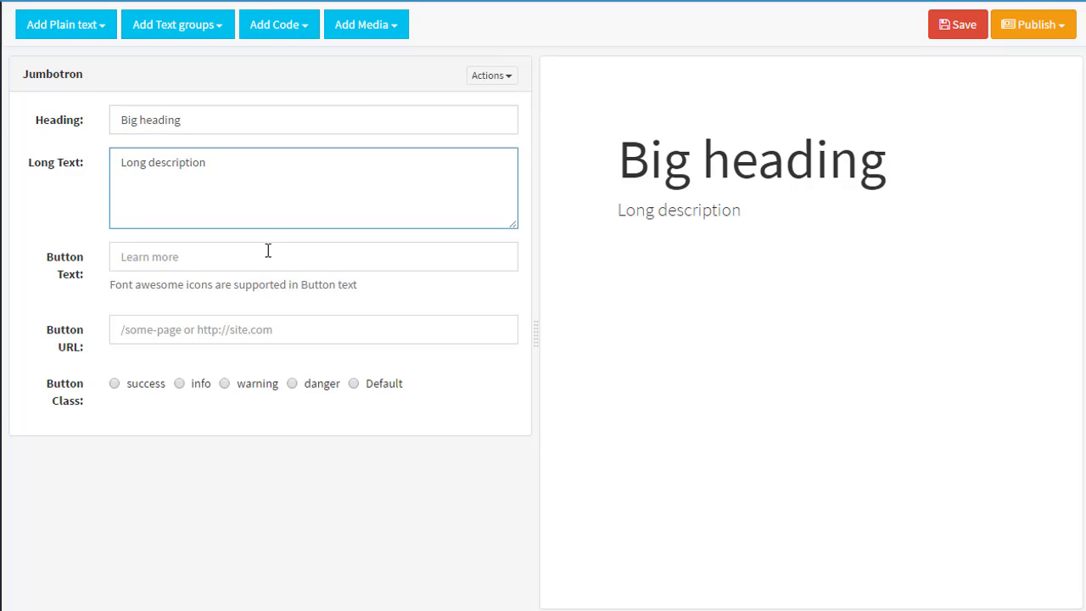
Set the jumbotron's button text to Learn more <i class="fa fa-angle-right"></i>
{"action": "left_click", "coordinate": [268, 251]}
{"action": "type", "text": "Learn more"}
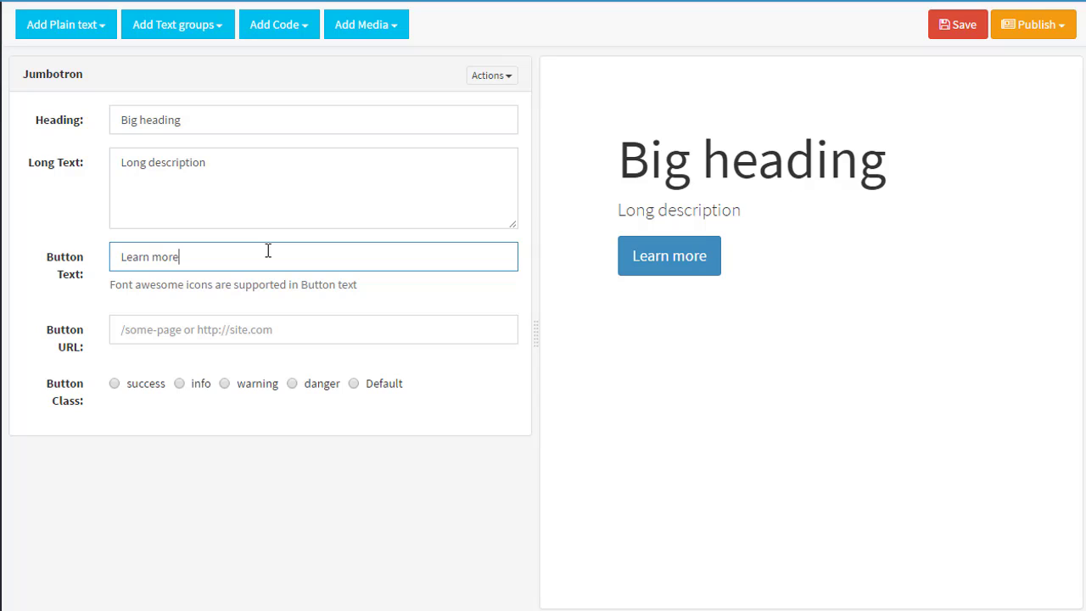
{"action": "type", "text": " <i class=\"fa fa-angle-r"}
{"action": "type", "text": "ight\"></i>"}
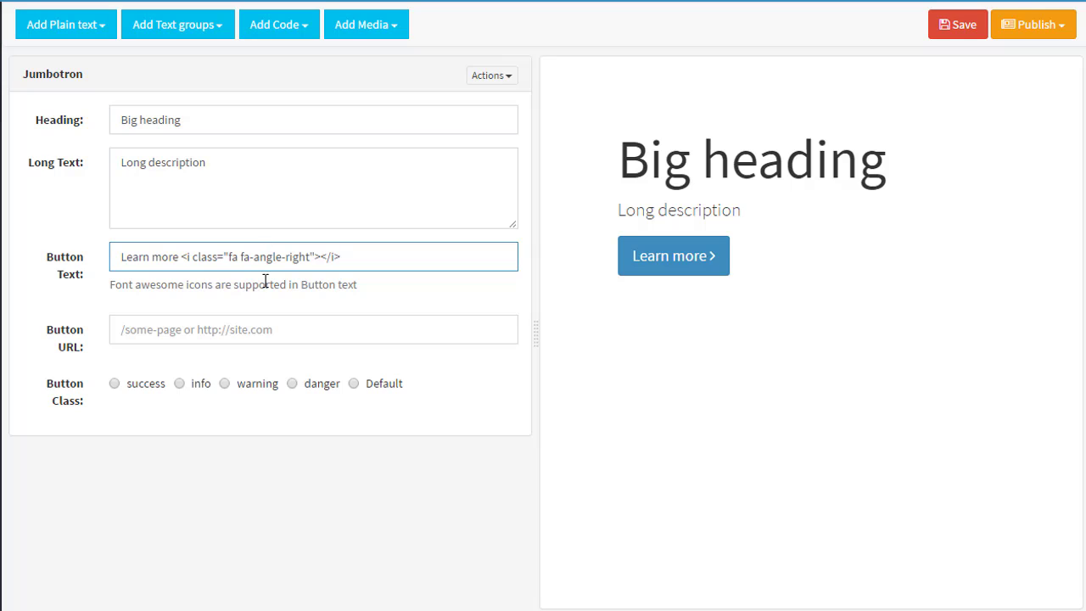
Set the jumbotron's button URL to /link and its button class to Default after trying info, warning and danger
{"action": "left_click", "coordinate": [263, 330]}
{"action": "type", "text": "/link"}
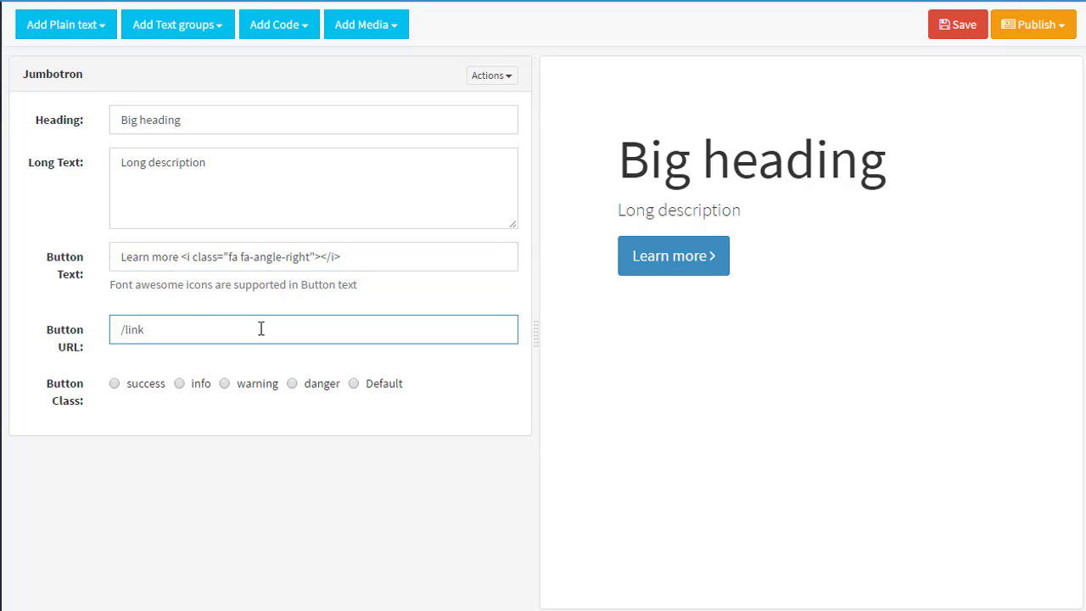
{"action": "left_click", "coordinate": [192, 383]}
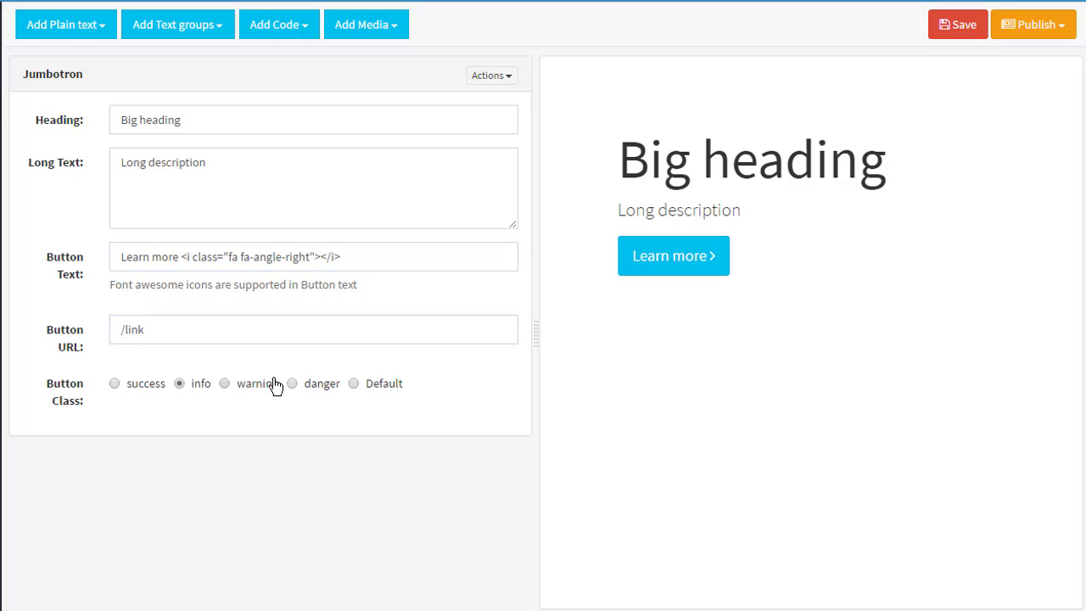
{"action": "left_click", "coordinate": [271, 383]}
{"action": "left_click", "coordinate": [318, 383]}
{"action": "left_click", "coordinate": [356, 383]}
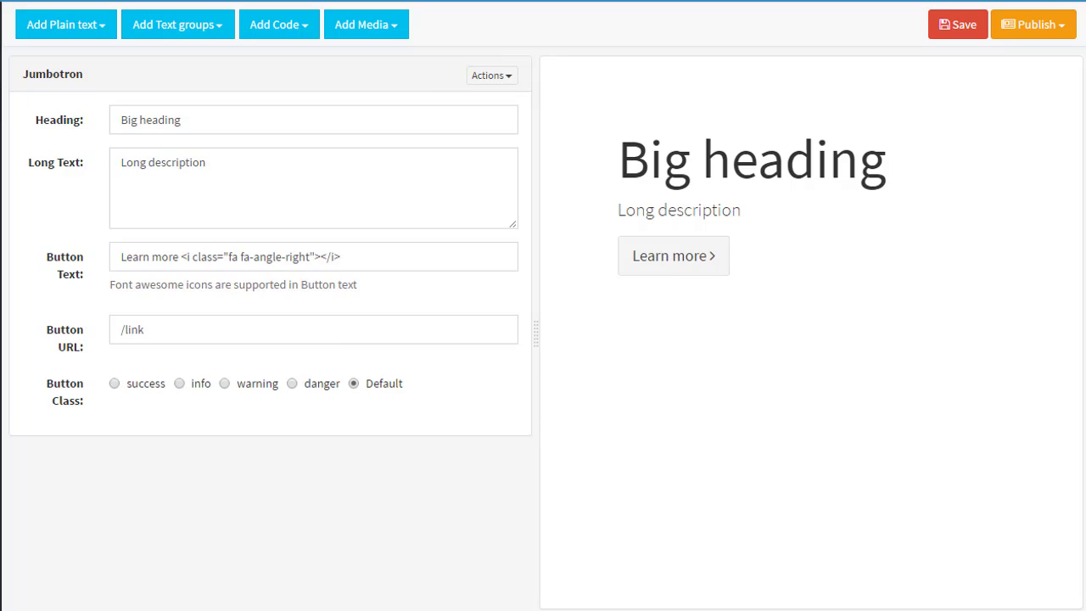
{"action": "left_click", "coordinate": [71, 34]}
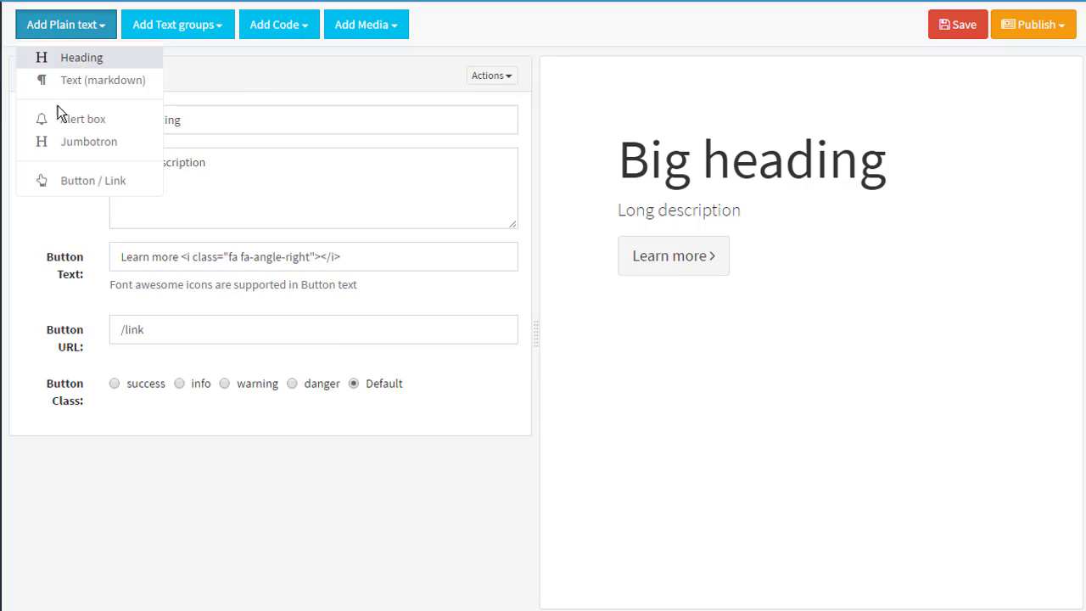
{"action": "left_click", "coordinate": [60, 180]}
{"action": "scroll", "coordinate": [224, 459], "scroll_direction": "down", "scroll_amount": 3}
{"action": "left_click", "coordinate": [191, 378]}
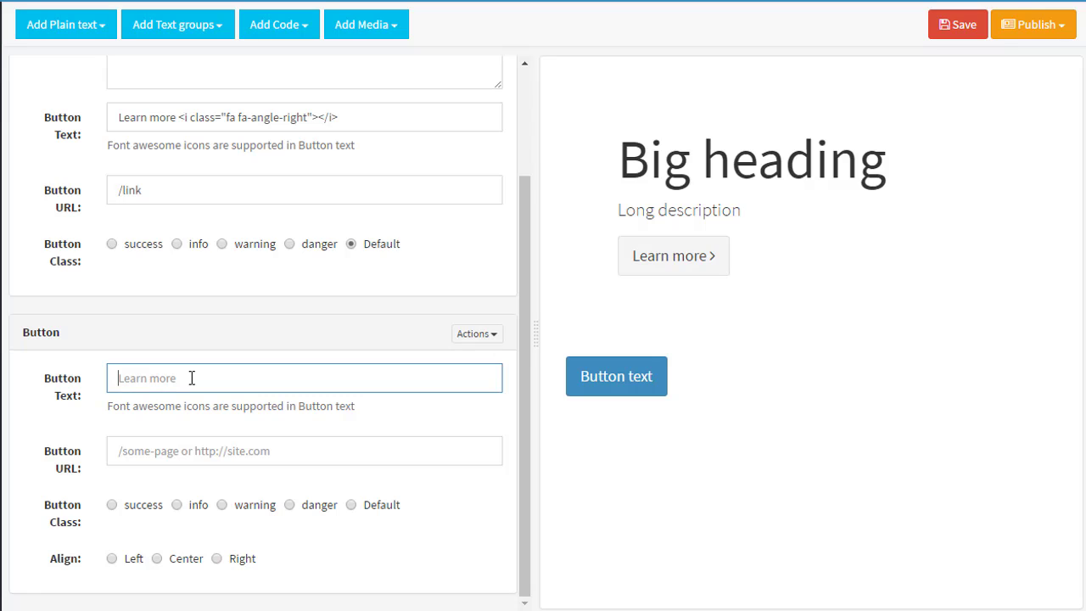
{"action": "type", "text": "Another CTA"}
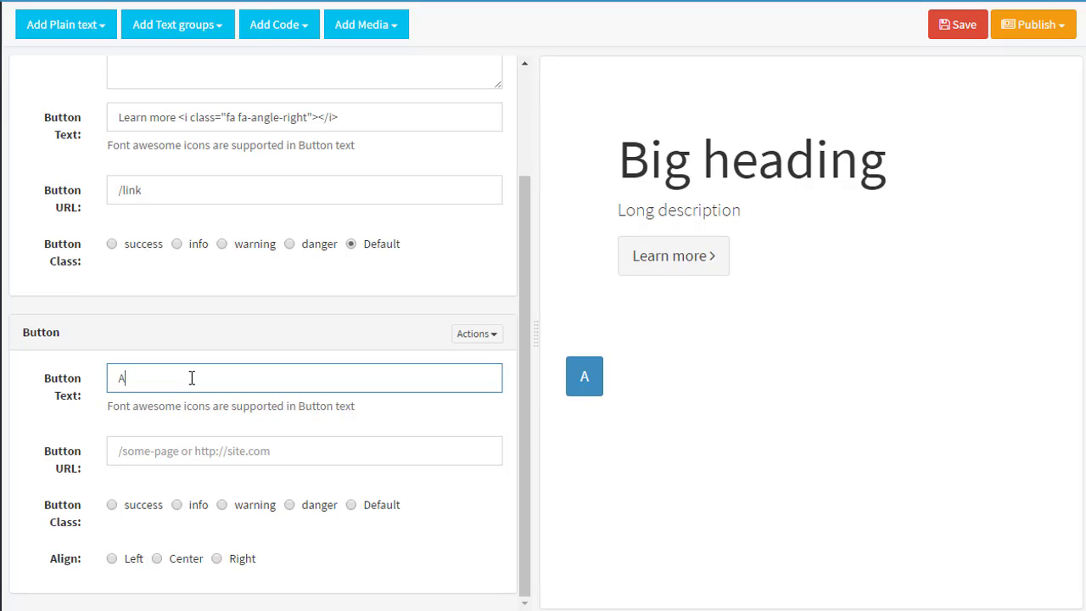
{"action": "left_click", "coordinate": [205, 443]}
{"action": "type", "text": "//www.google.com"}
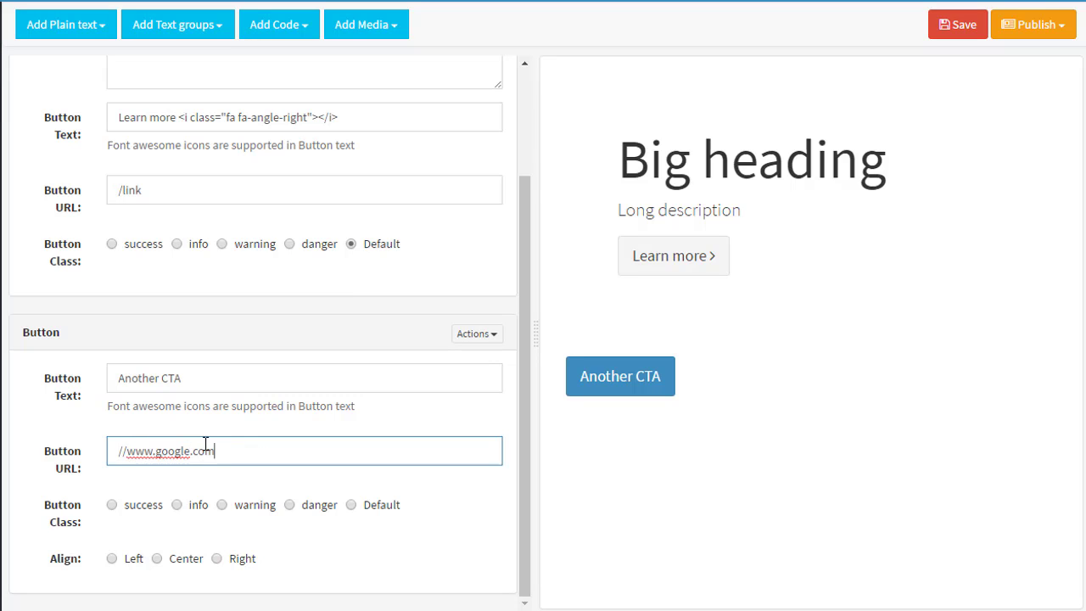
Set the "Another CTA" button's class to info and its alignment to Center, after trying danger, warning and Right
{"action": "left_click", "coordinate": [342, 505]}
{"action": "left_click", "coordinate": [342, 506]}
{"action": "scroll", "coordinate": [342, 506], "scroll_direction": "down", "scroll_amount": 3}
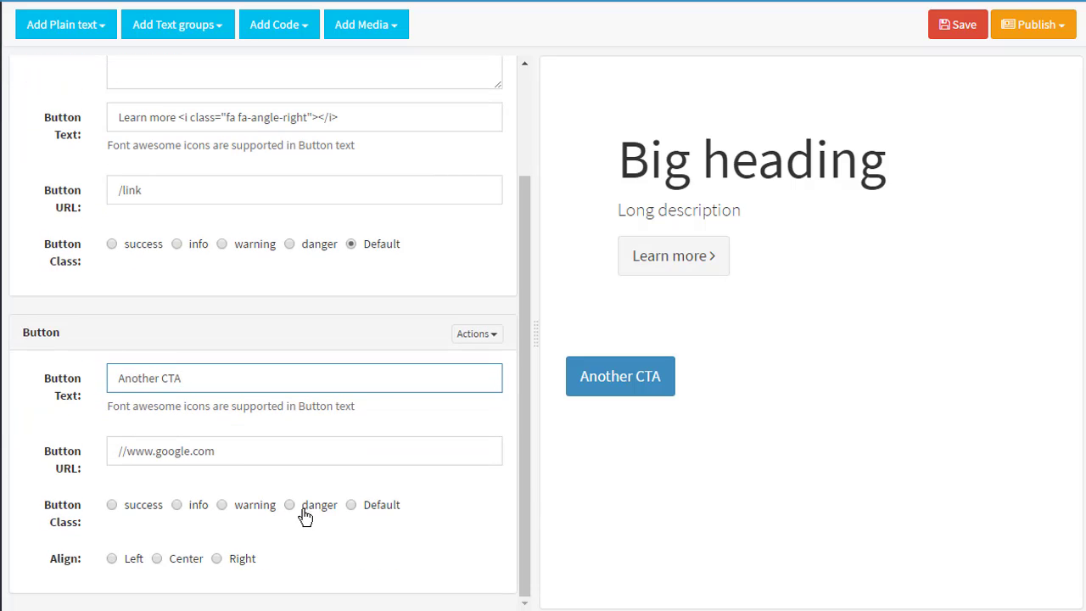
{"action": "left_click", "coordinate": [304, 509]}
{"action": "left_click", "coordinate": [257, 512]}
{"action": "left_click", "coordinate": [196, 509]}
{"action": "left_click", "coordinate": [230, 560]}
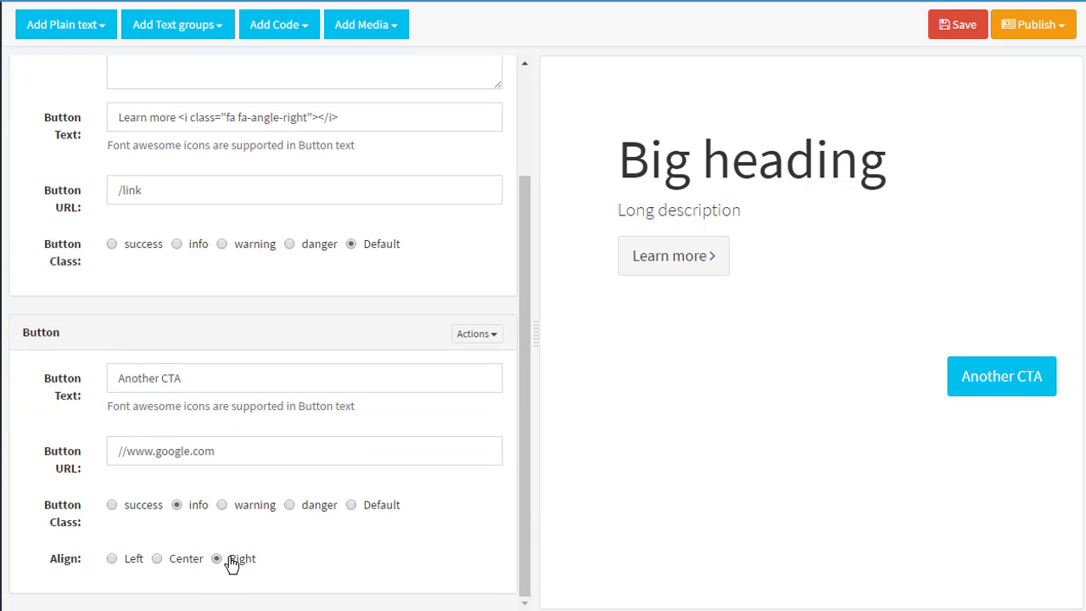
{"action": "left_click", "coordinate": [157, 559]}
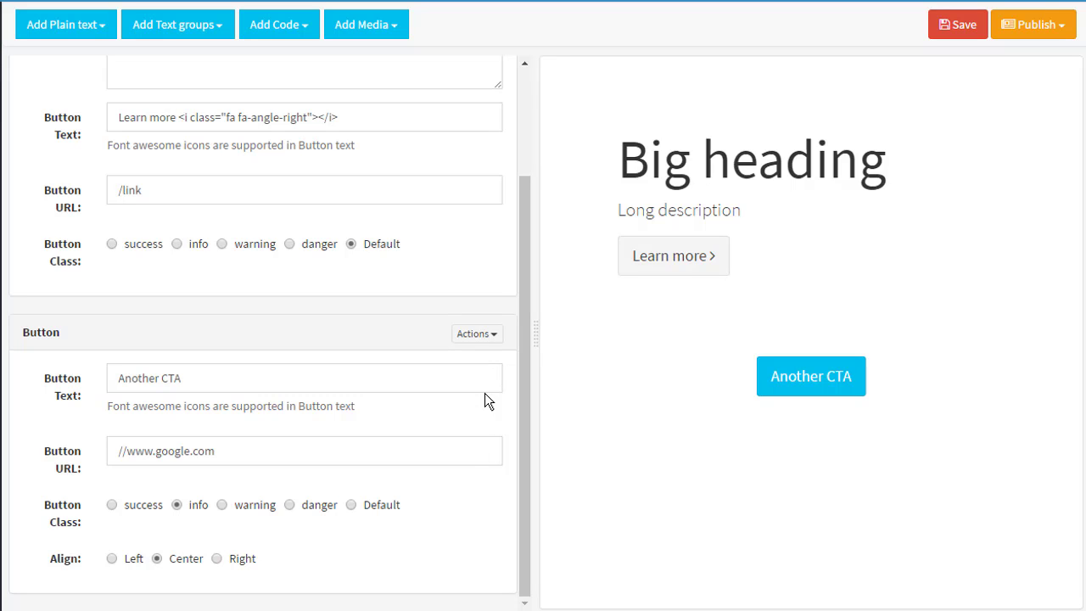
Remove the Jumbotron and Button blocks from the page
{"action": "scroll", "coordinate": [528, 181], "scroll_direction": "up", "scroll_amount": 2}
{"action": "left_click", "coordinate": [490, 78]}
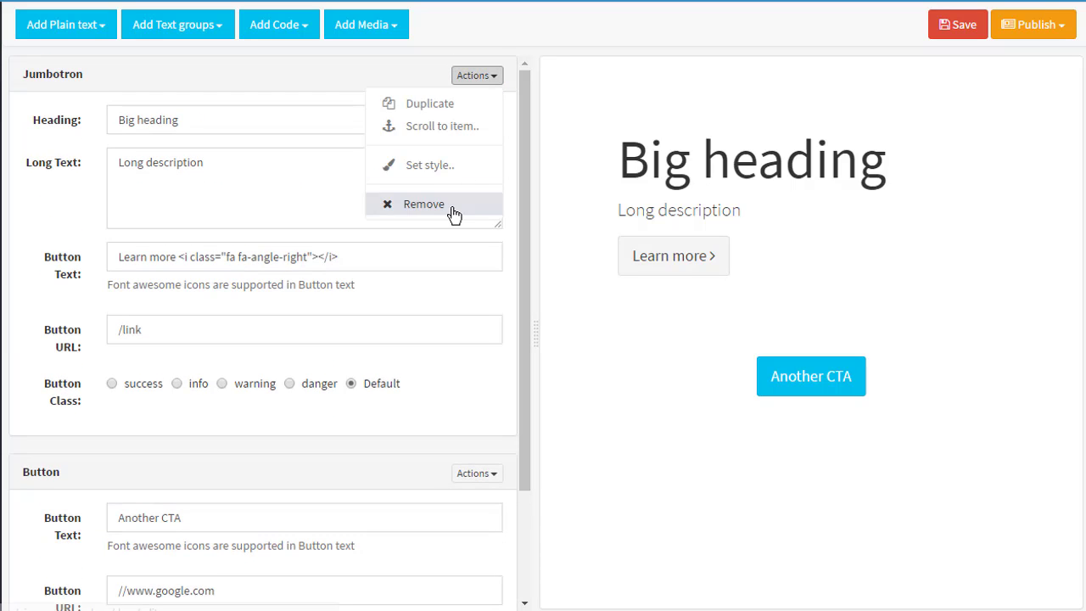
{"action": "left_click", "coordinate": [383, 203]}
{"action": "left_click", "coordinate": [487, 76]}
{"action": "left_click", "coordinate": [489, 202]}
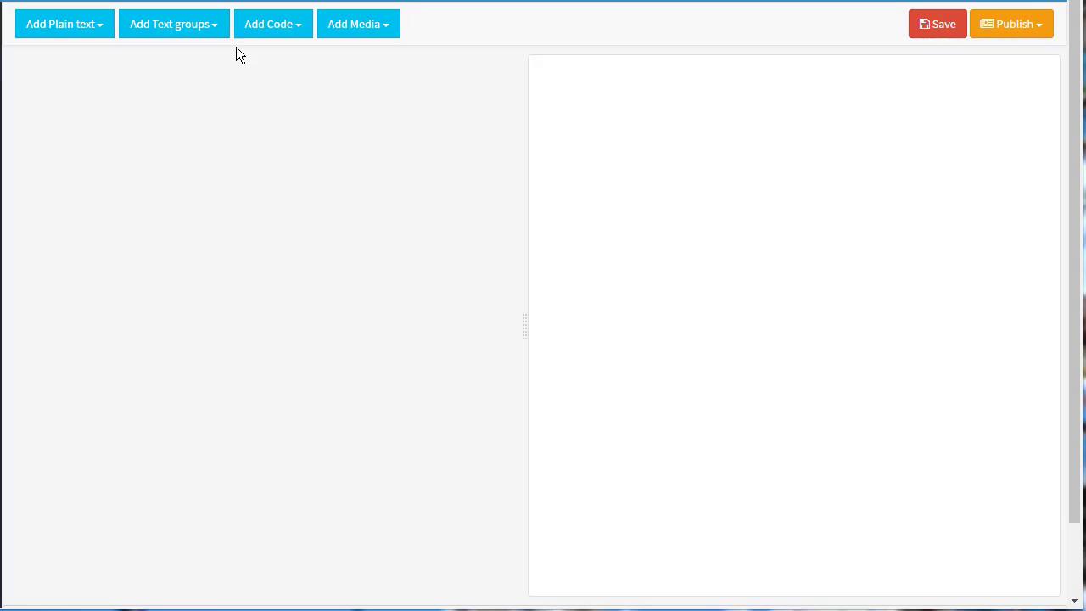
Add a Sections text group with the Columns layout and a column count of 3
{"action": "left_click", "coordinate": [197, 32]}
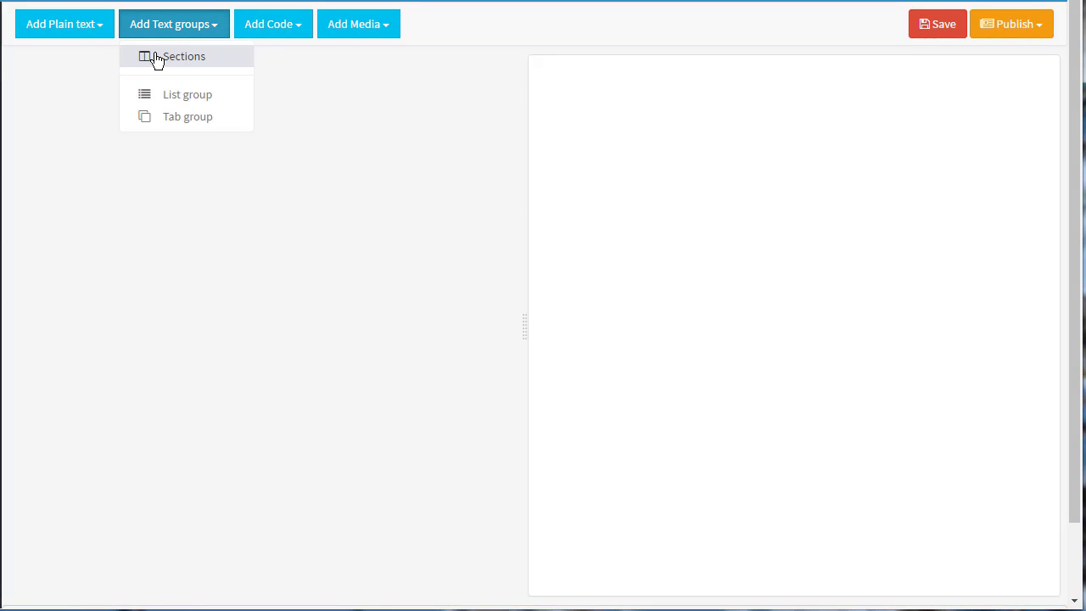
{"action": "left_click", "coordinate": [174, 70]}
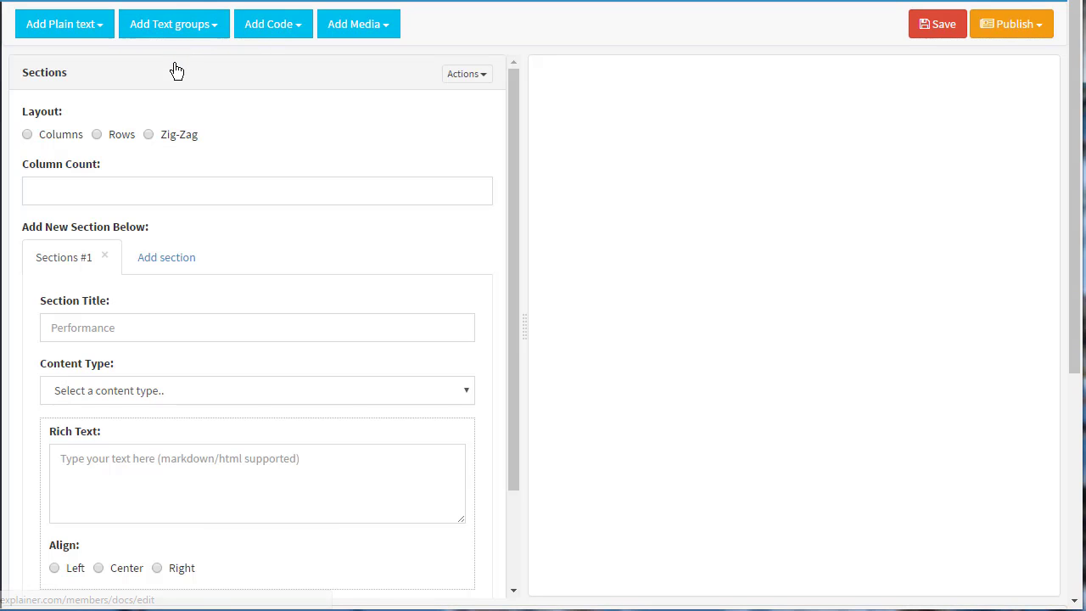
{"action": "left_click", "coordinate": [127, 188]}
{"action": "left_click", "coordinate": [48, 135]}
{"action": "left_click", "coordinate": [71, 196]}
{"action": "type", "text": "3"}
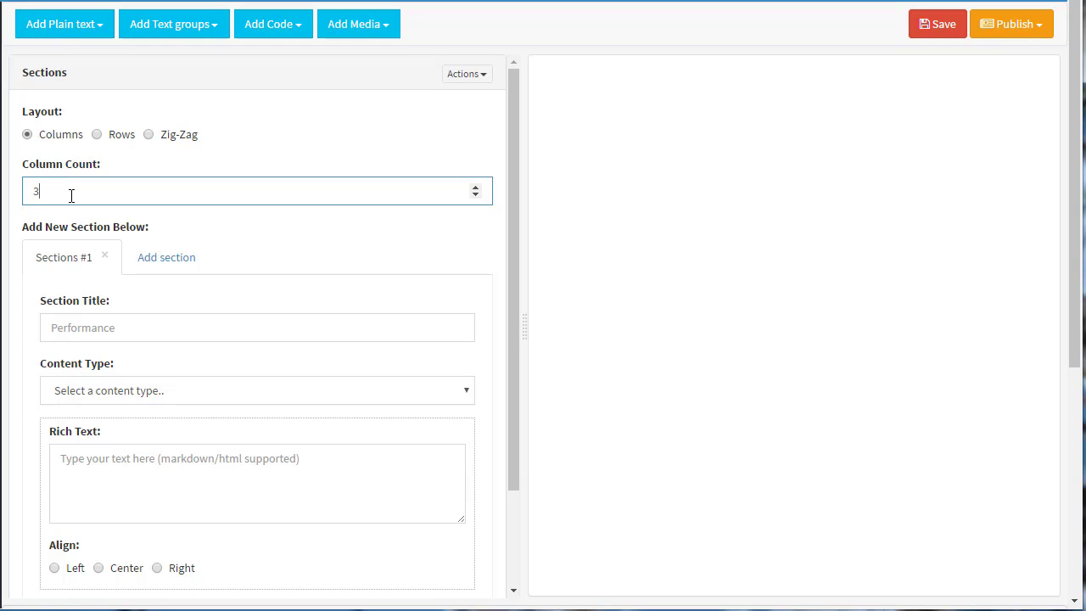
Title the first section "Section #1"
{"action": "left_click", "coordinate": [167, 326]}
{"action": "type", "text": "S"}
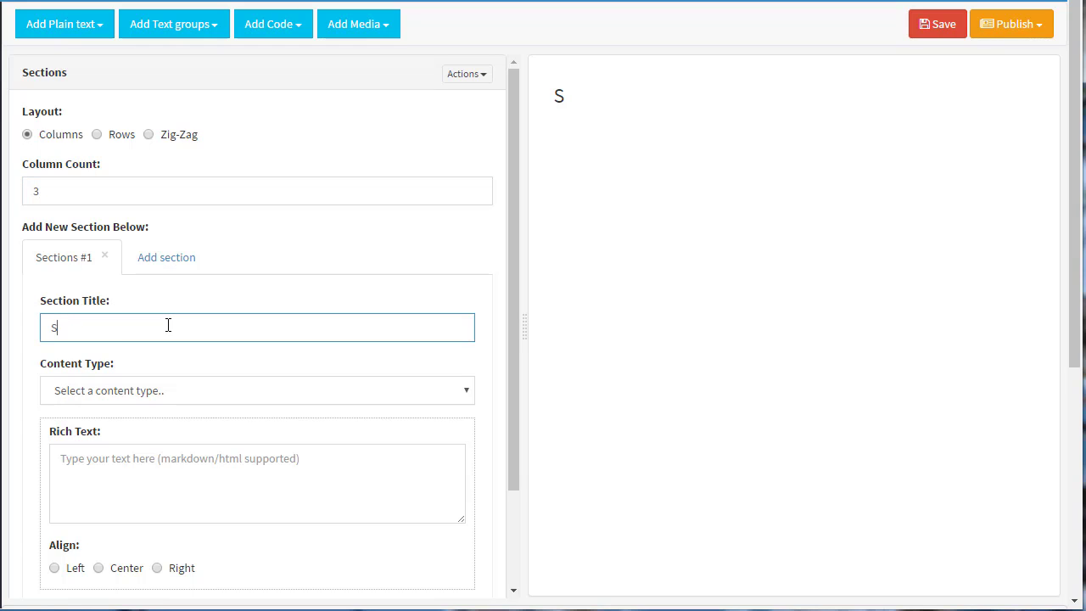
{"action": "type", "text": "ecit"}
{"action": "key", "text": "BackSpace"}
{"action": "key", "text": "BackSpace"}
{"action": "type", "text": "tion #1"}
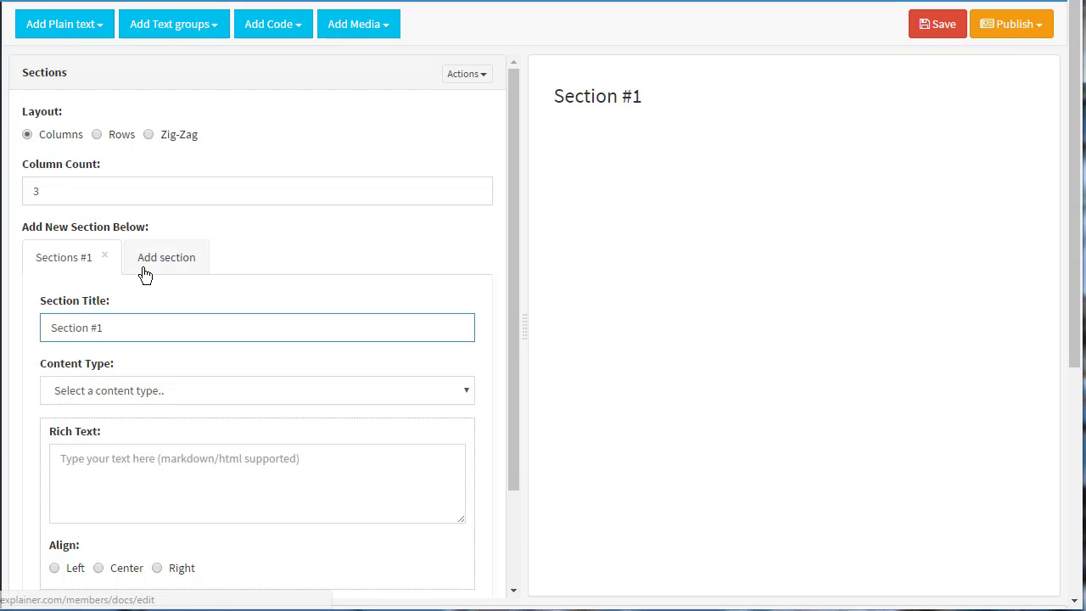
Add two more sections titled "Section #2" and "Section #3"
{"action": "left_click", "coordinate": [166, 257]}
{"action": "left_click", "coordinate": [164, 330]}
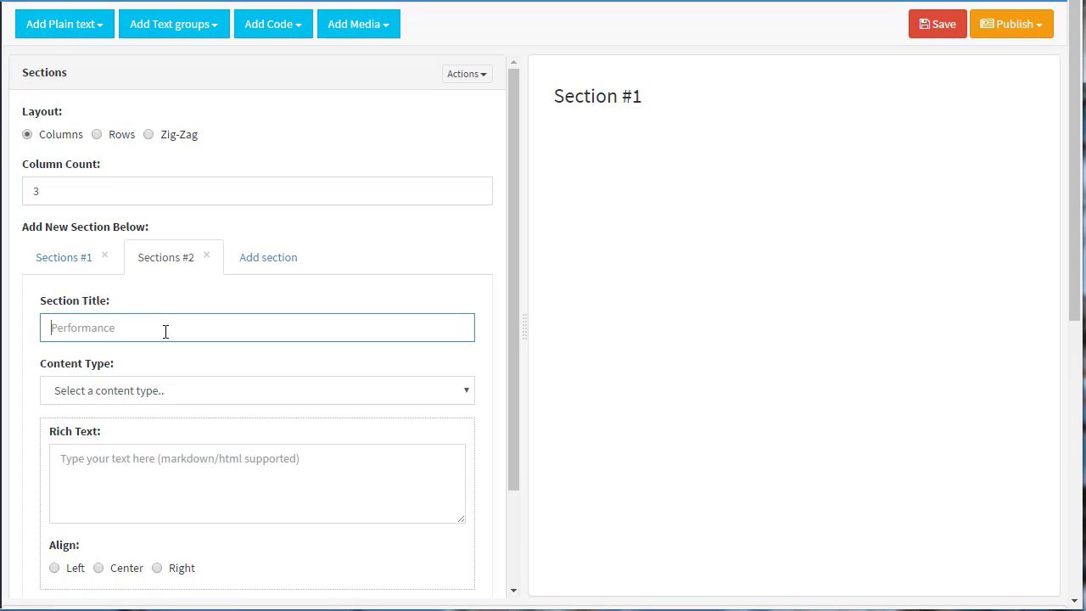
{"action": "type", "text": "Section #2"}
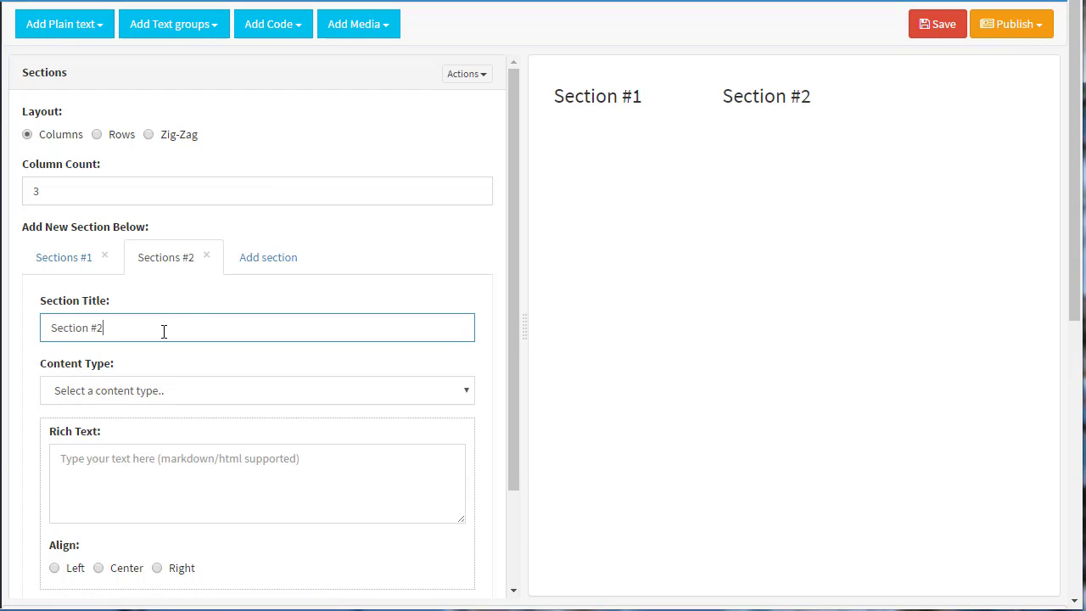
{"action": "left_click", "coordinate": [268, 257]}
{"action": "left_click", "coordinate": [167, 332]}
{"action": "type", "text": "Sec"}
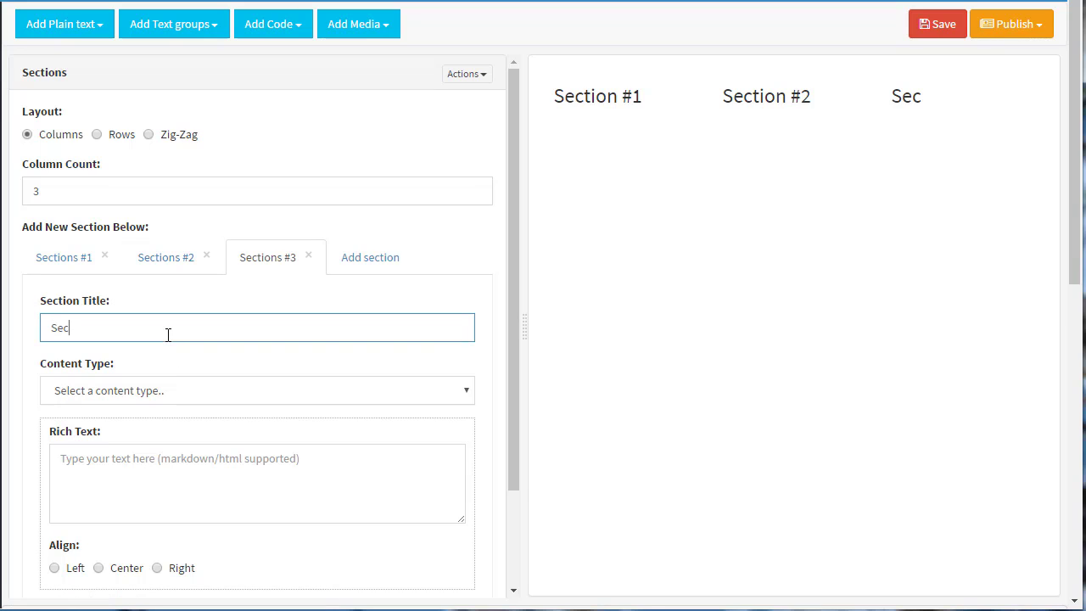
{"action": "type", "text": "tion #3"}
Set the first section's content type to Long text and enter "Long text" as its rich text
{"action": "left_click", "coordinate": [66, 259]}
{"action": "left_click", "coordinate": [121, 391]}
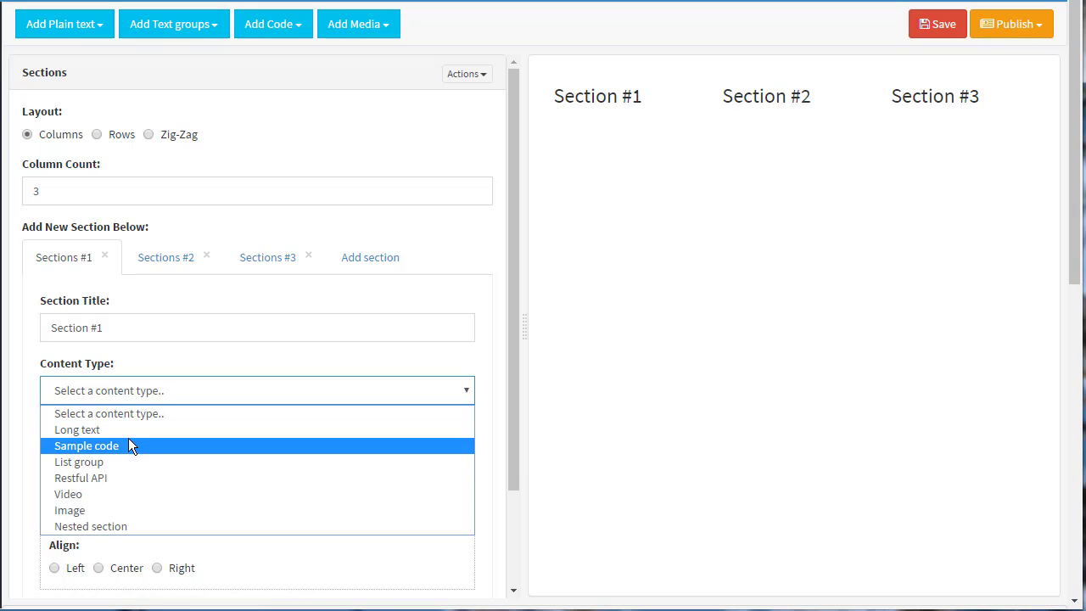
{"action": "left_click", "coordinate": [126, 430]}
{"action": "type", "text": "Long text"}
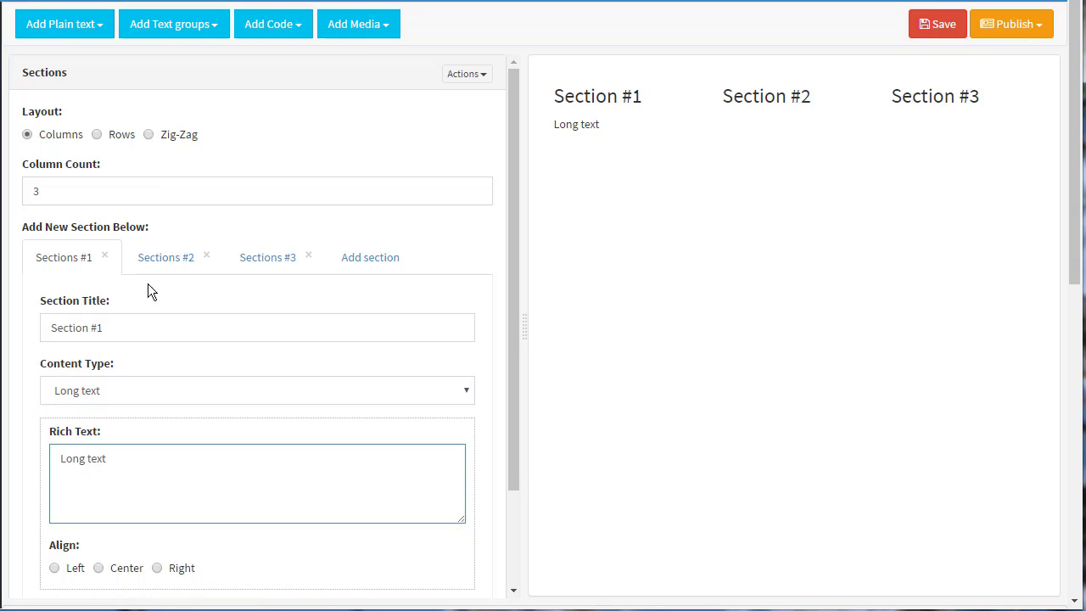
Set the second section's content type to Sample code and enter console.log(123) as its code
{"action": "left_click", "coordinate": [152, 264]}
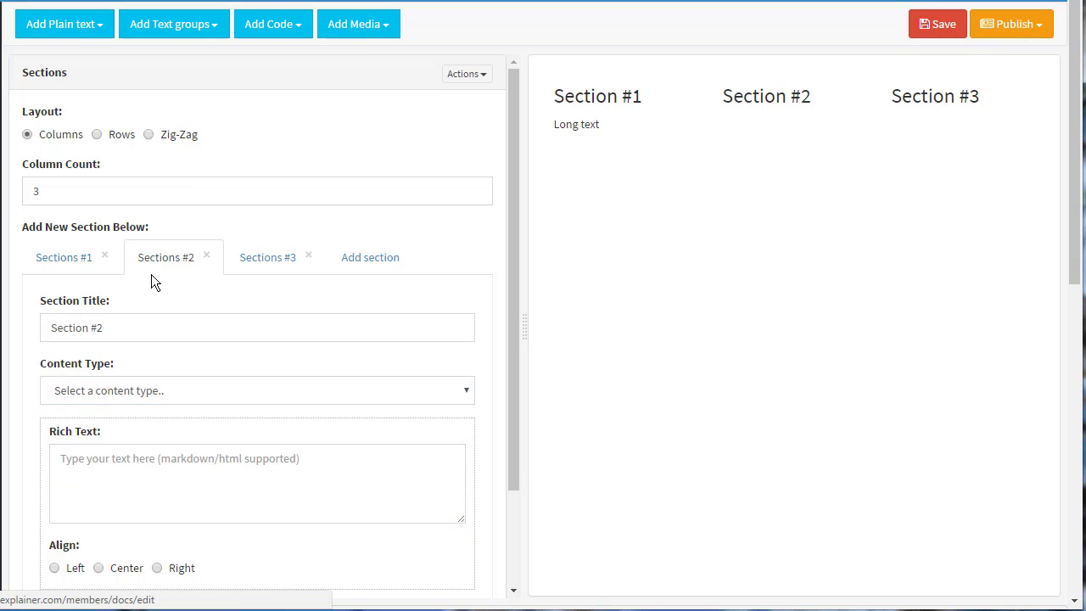
{"action": "left_click", "coordinate": [131, 389]}
{"action": "left_click", "coordinate": [128, 448]}
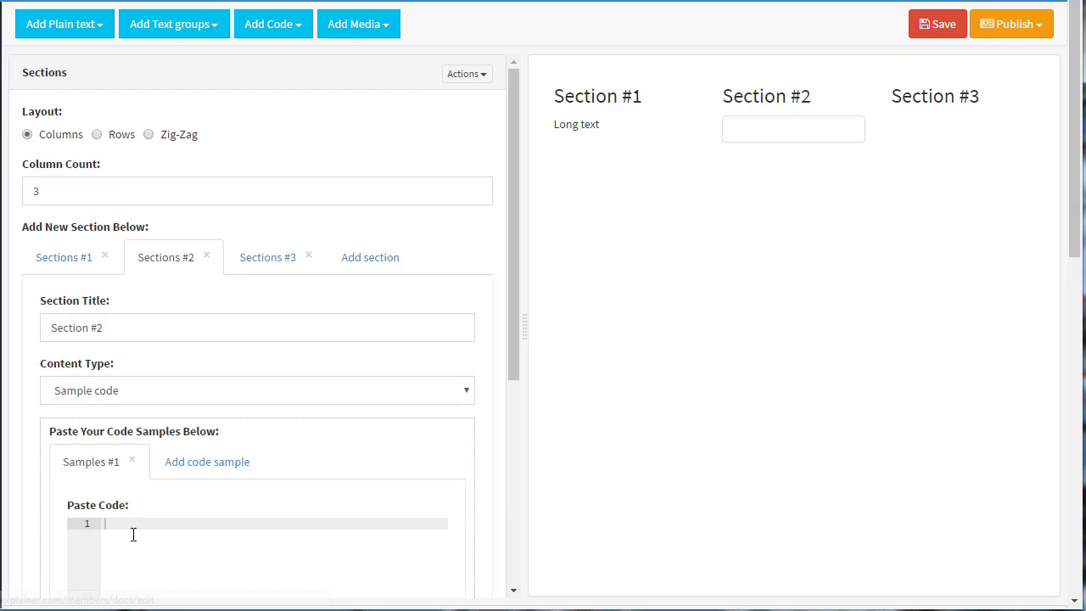
{"action": "scroll", "coordinate": [132, 532], "scroll_direction": "down", "scroll_amount": 1}
{"action": "type", "text": "con"}
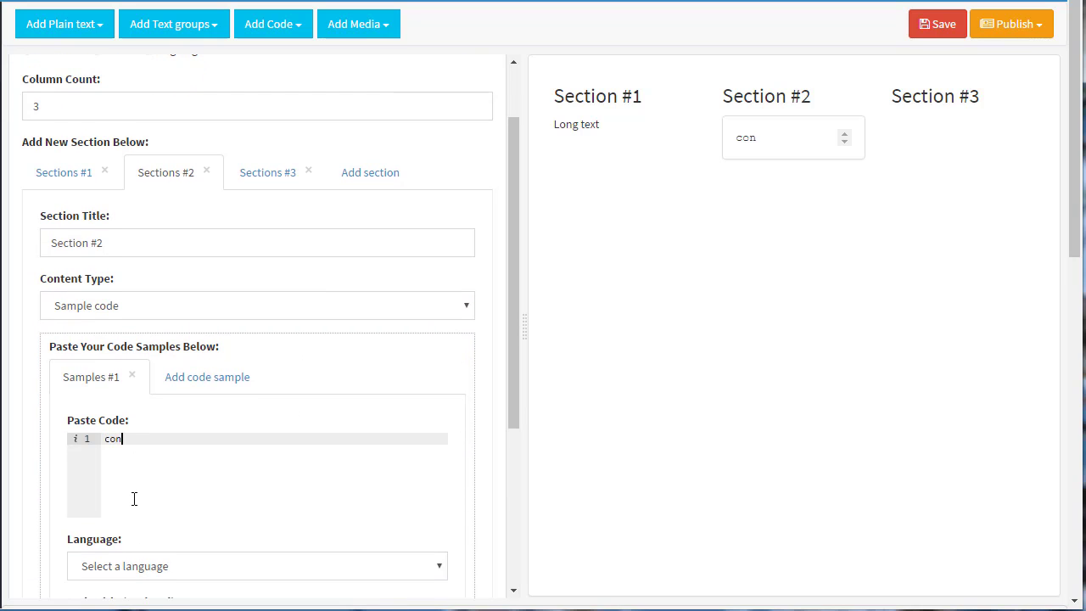
{"action": "type", "text": "sole.log(123"}
Set the code sample's language to Javascript and widen the preview pane
{"action": "left_click", "coordinate": [155, 570]}
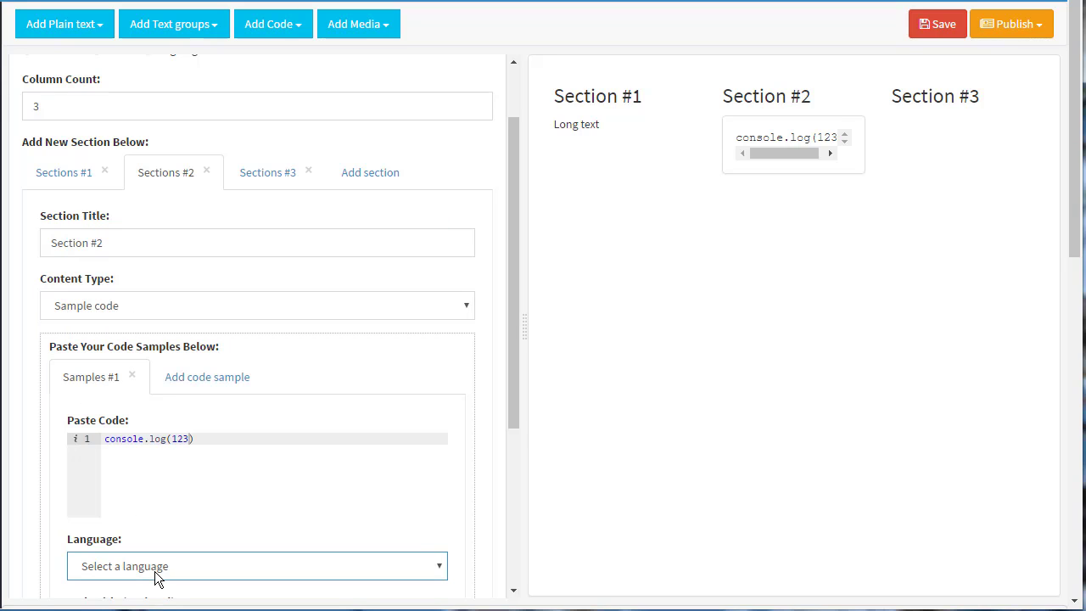
{"action": "type", "text": "javas"}
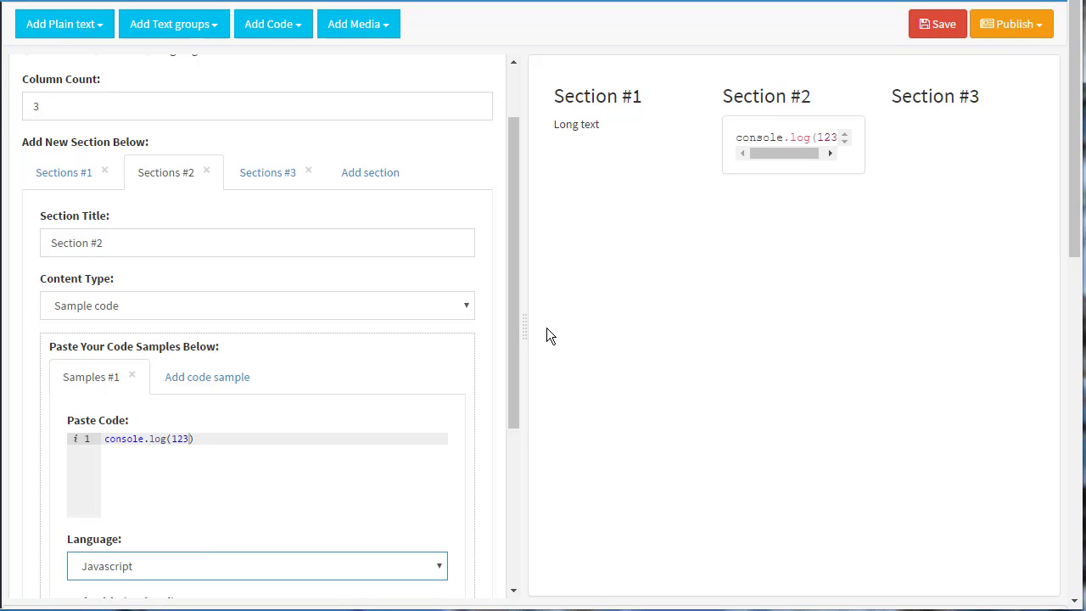
{"action": "left_click_drag", "start_coordinate": [526, 328], "coordinate": [461, 326]}
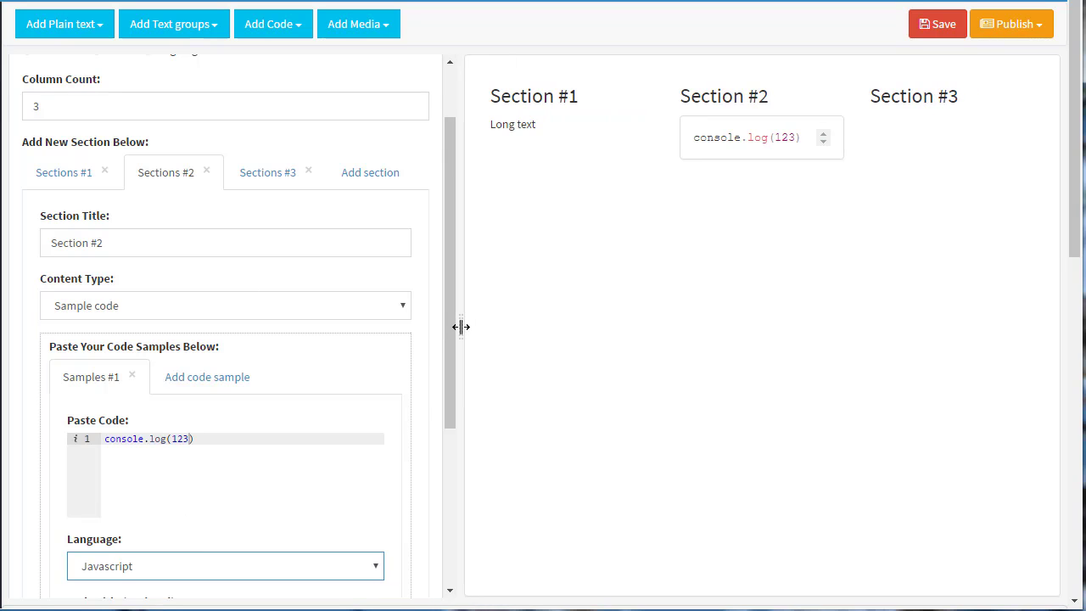
Make the third section a Nested section with the Columns layout and a column count of 2
{"action": "left_click", "coordinate": [254, 182]}
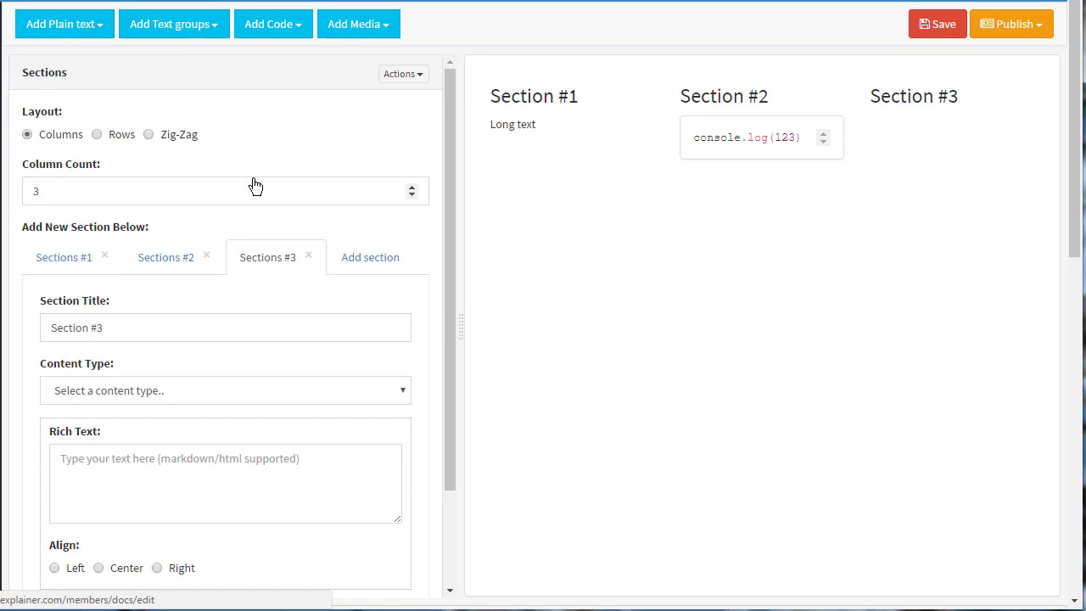
{"action": "left_click", "coordinate": [113, 331]}
{"action": "left_click", "coordinate": [123, 386]}
{"action": "left_click", "coordinate": [113, 529]}
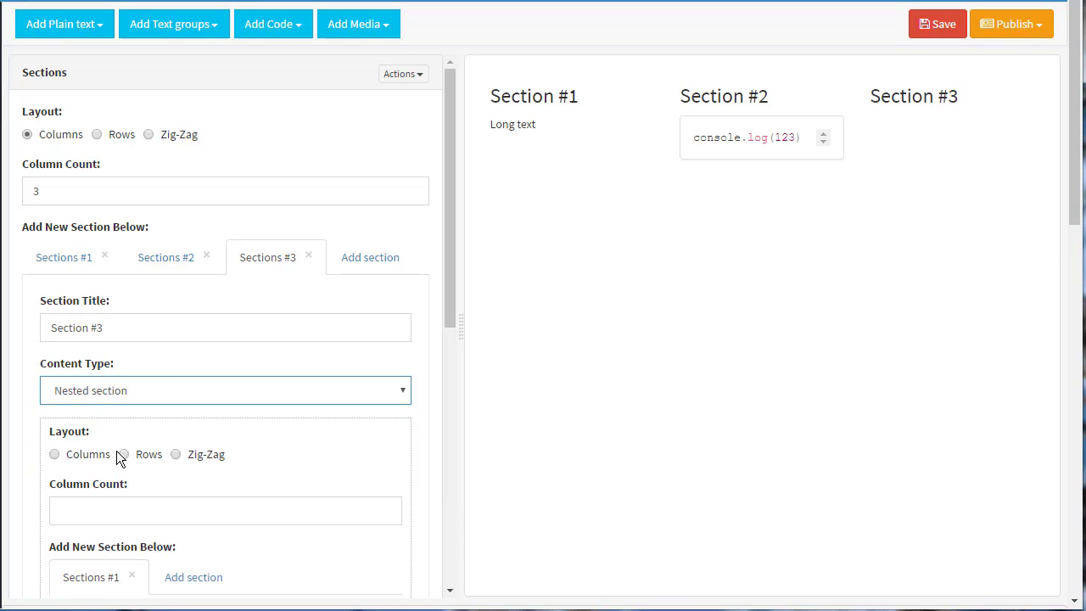
{"action": "left_click", "coordinate": [108, 504]}
{"action": "type", "text": "2"}
{"action": "scroll", "coordinate": [157, 491], "scroll_direction": "down", "scroll_amount": 2}
Title the first nested section "Section 3.1" and add a second nested section titled "Section 3.2"
{"action": "left_click", "coordinate": [157, 478]}
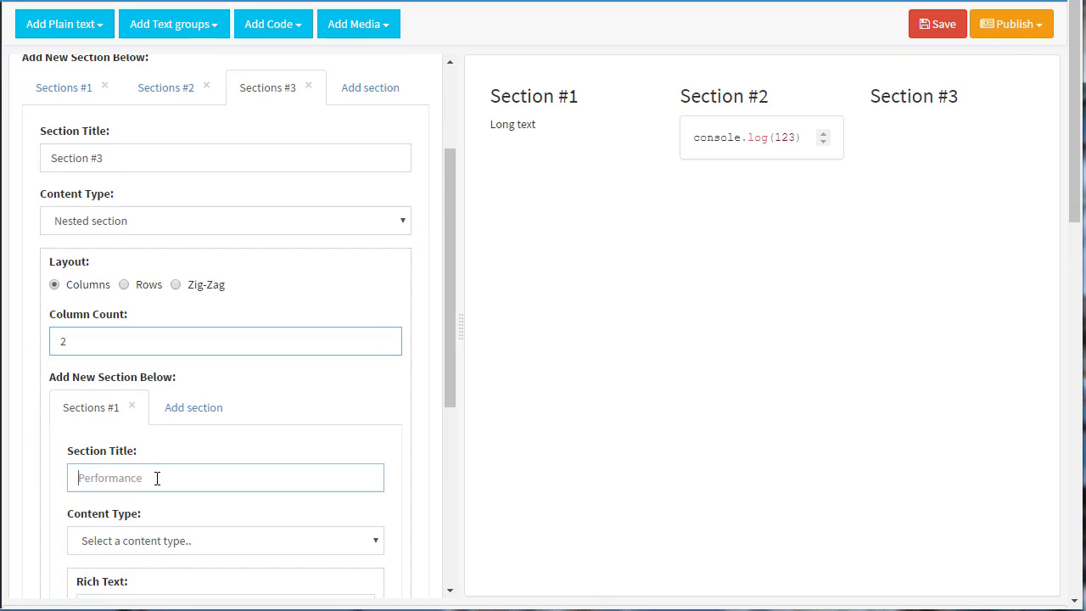
{"action": "type", "text": "Section 3.1"}
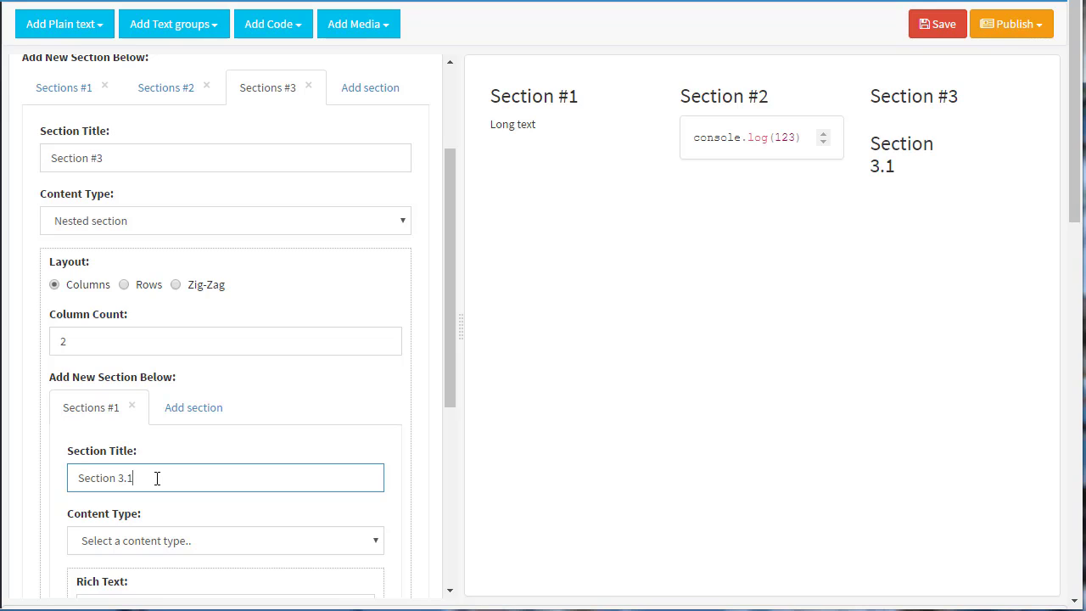
{"action": "left_click", "coordinate": [161, 416]}
{"action": "left_click", "coordinate": [175, 478]}
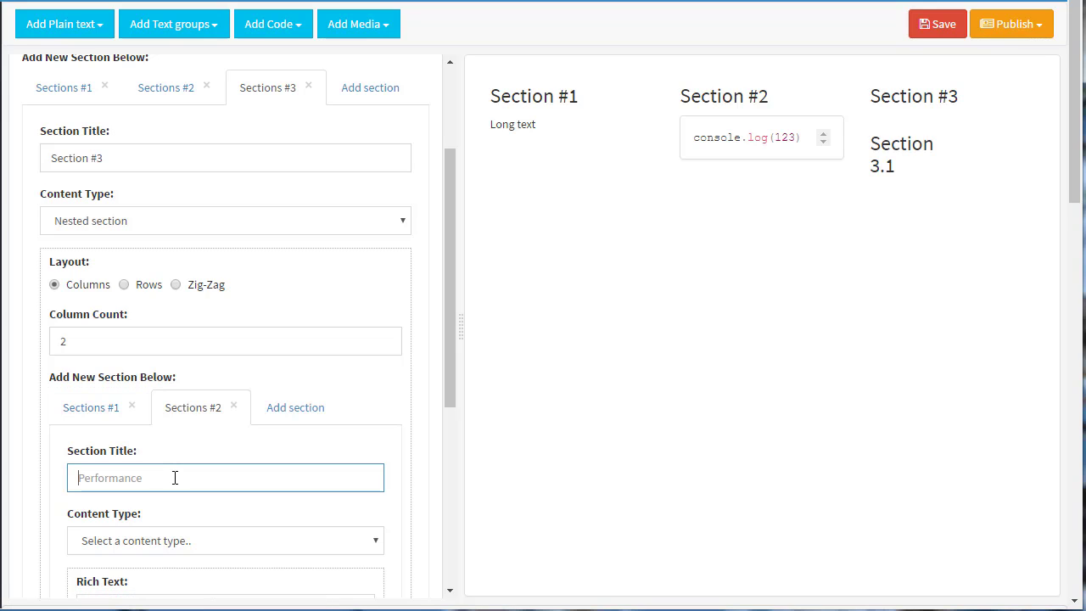
{"action": "type", "text": "Section 3.2"}
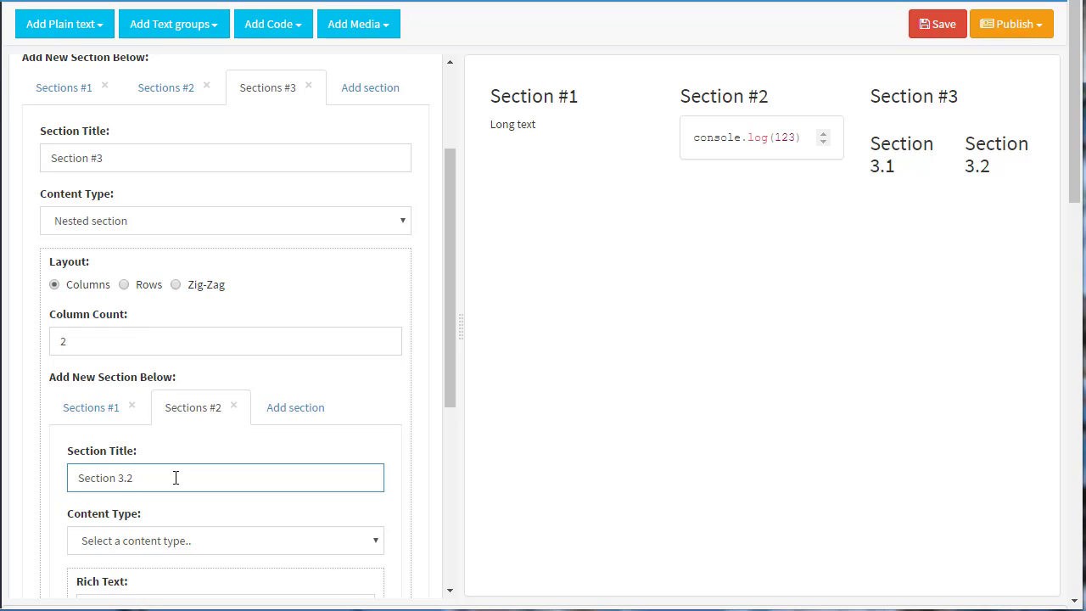
Set Section 3.2's content type to Long text and enter "czxzxc" as its rich text
{"action": "scroll", "coordinate": [175, 479], "scroll_direction": "down", "scroll_amount": 1}
{"action": "left_click", "coordinate": [155, 459]}
{"action": "left_click", "coordinate": [155, 494]}
{"action": "left_click", "coordinate": [170, 515]}
{"action": "type", "text": "czxzxc"}
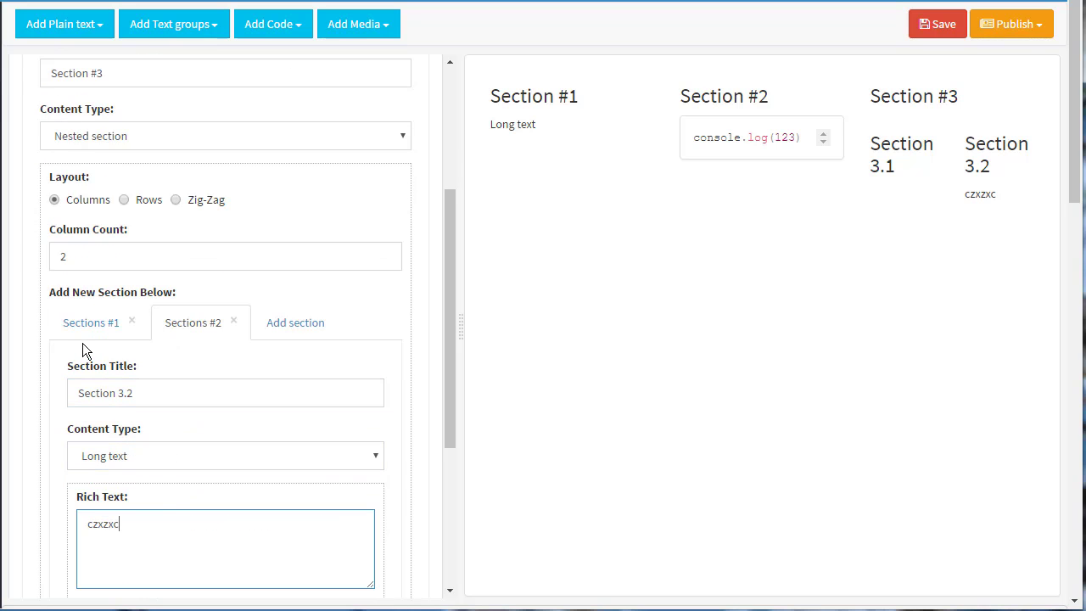
Enter "zxzxzxzzx" as Section 3.1's rich text and set its content type to Long text
{"action": "scroll", "coordinate": [86, 330], "scroll_direction": "up", "scroll_amount": 3}
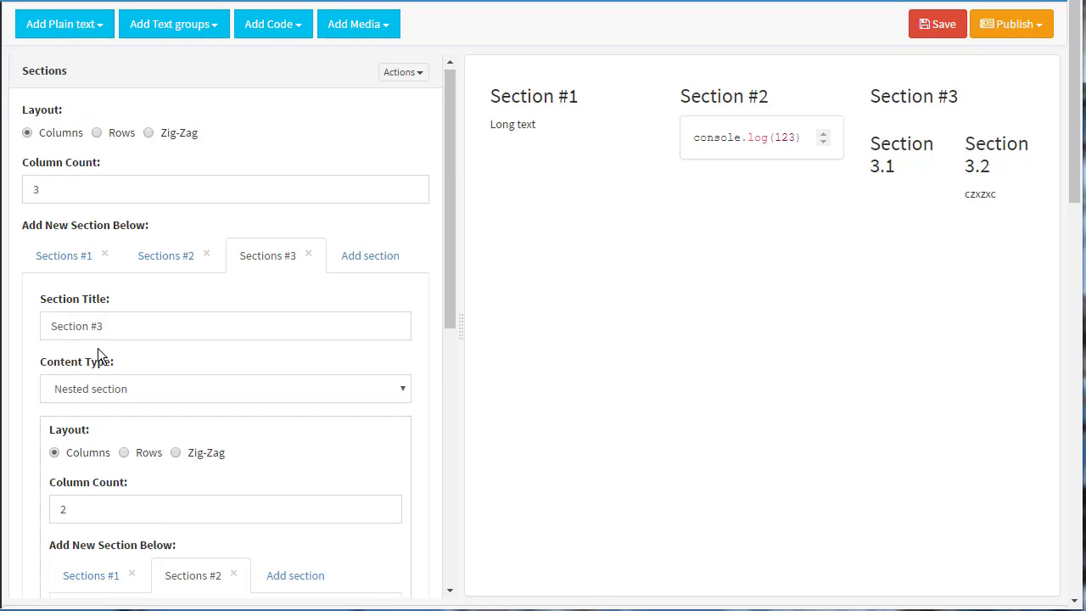
{"action": "scroll", "coordinate": [85, 399], "scroll_direction": "down", "scroll_amount": 1}
{"action": "left_click", "coordinate": [87, 500]}
{"action": "scroll", "coordinate": [108, 485], "scroll_direction": "down", "scroll_amount": 2}
{"action": "scroll", "coordinate": [108, 485], "scroll_direction": "down", "scroll_amount": 1}
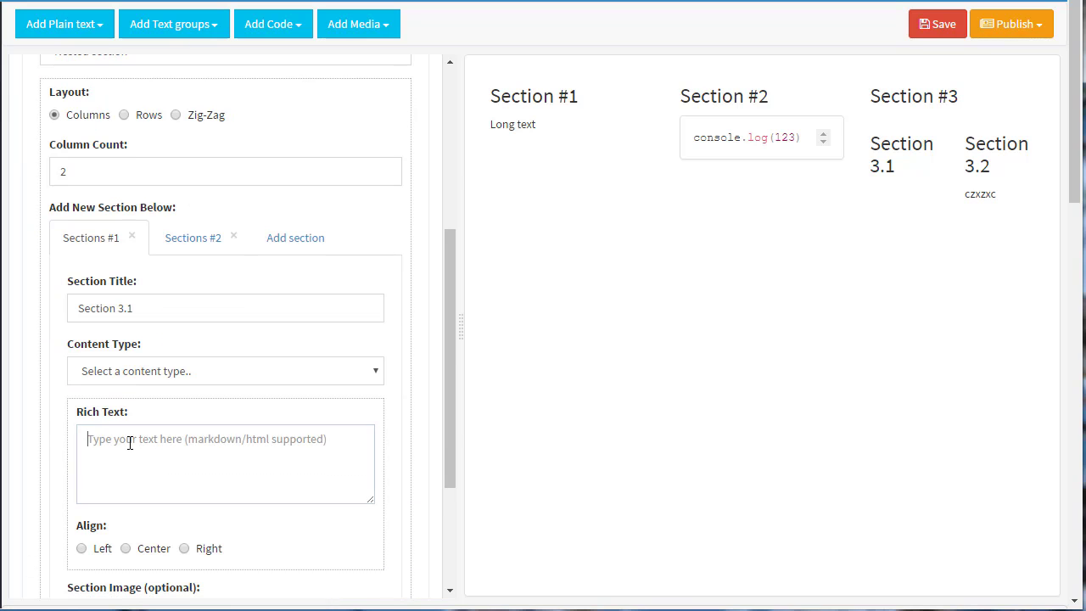
{"action": "left_click", "coordinate": [199, 444]}
{"action": "type", "text": "zxzxzxzzx"}
{"action": "left_click", "coordinate": [127, 377]}
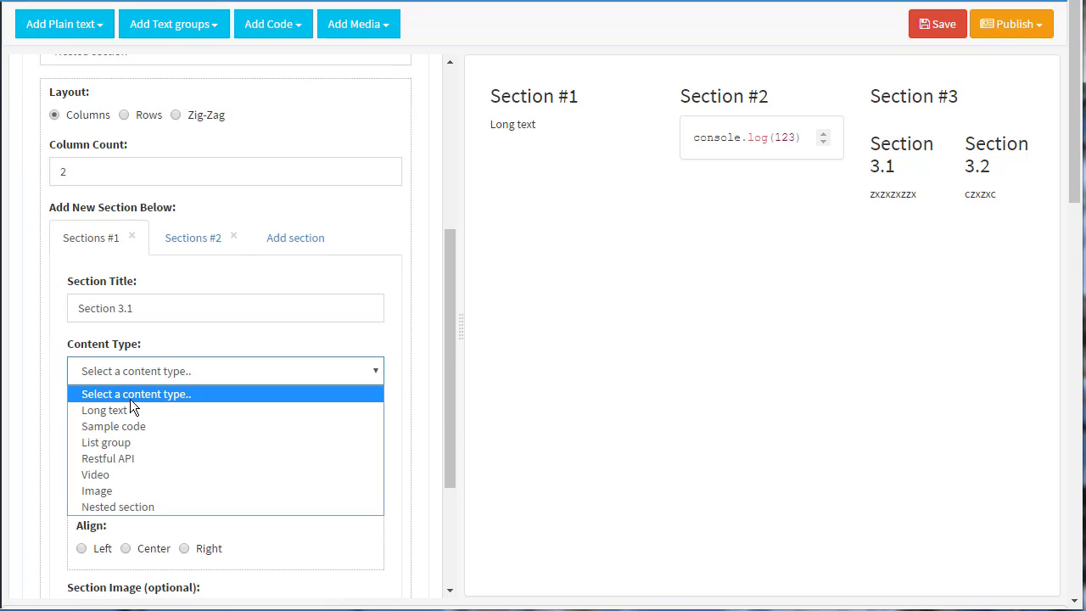
{"action": "left_click", "coordinate": [148, 408]}
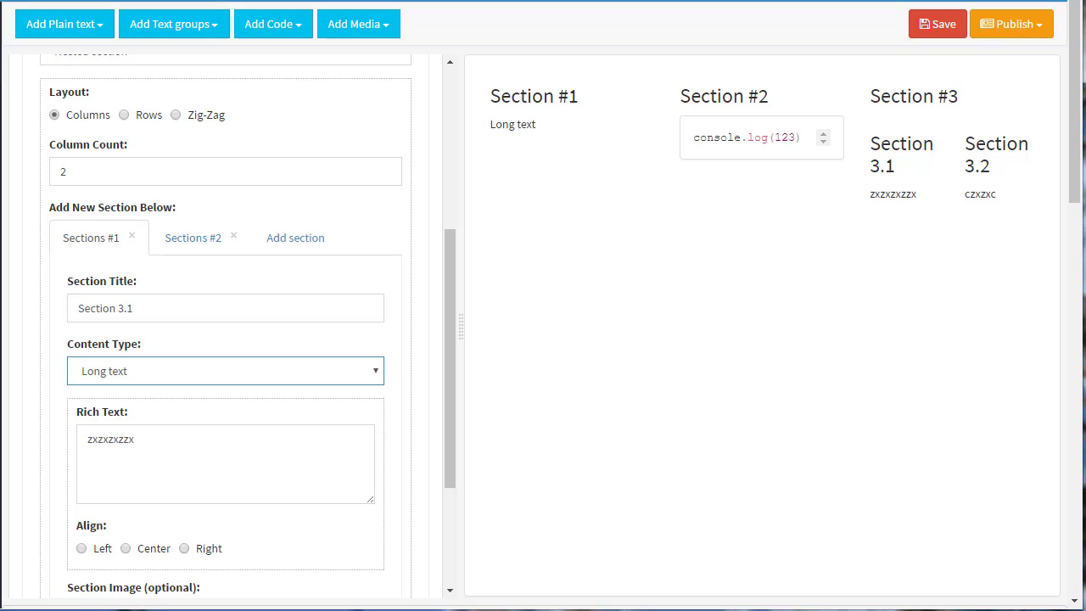
{"action": "left_click", "coordinate": [633, 255]}
Switch the outer Sections layout to Rows and remove the whole Sections block
{"action": "scroll", "coordinate": [448, 194], "scroll_direction": "up", "scroll_amount": 4}
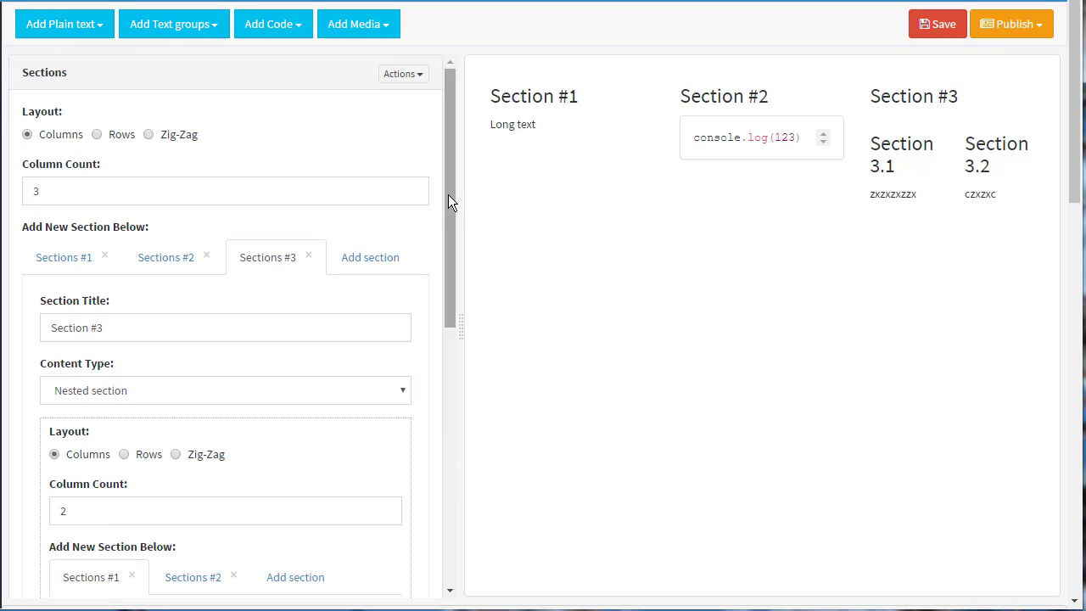
{"action": "left_click", "coordinate": [98, 136]}
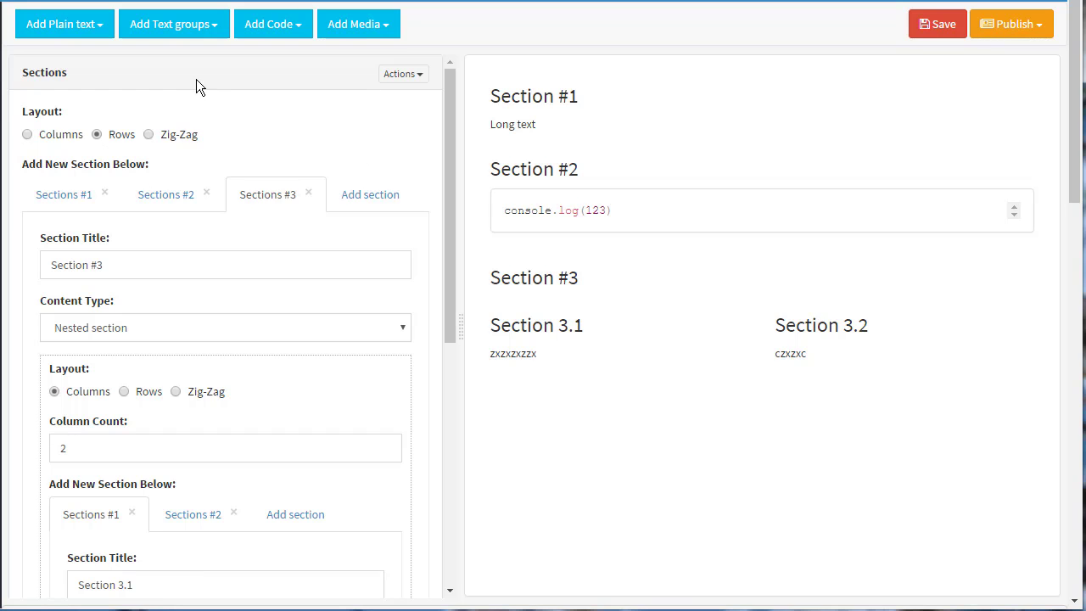
{"action": "left_click", "coordinate": [398, 75]}
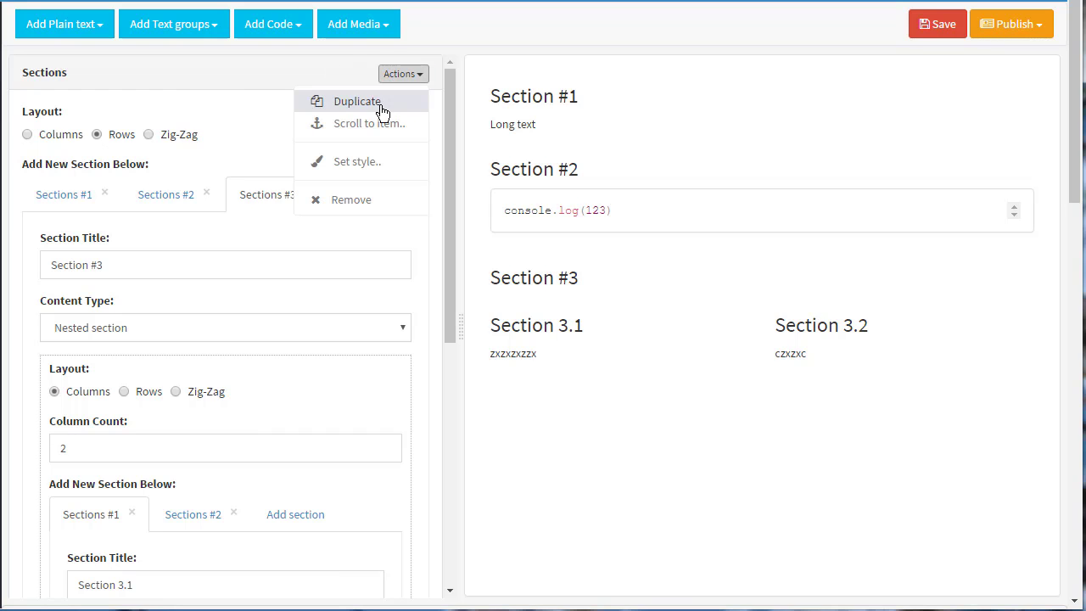
{"action": "left_click", "coordinate": [386, 198]}
Add a List text group titled "FAQ"
{"action": "left_click", "coordinate": [189, 24]}
{"action": "left_click", "coordinate": [178, 97]}
{"action": "left_click", "coordinate": [174, 142]}
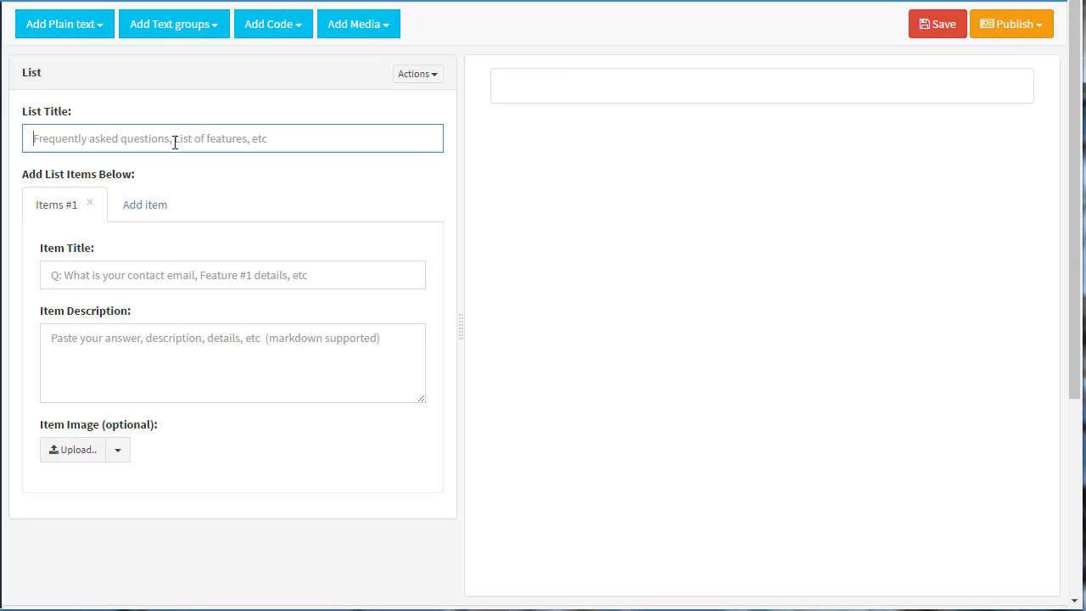
{"action": "type", "text": "FAQ"}
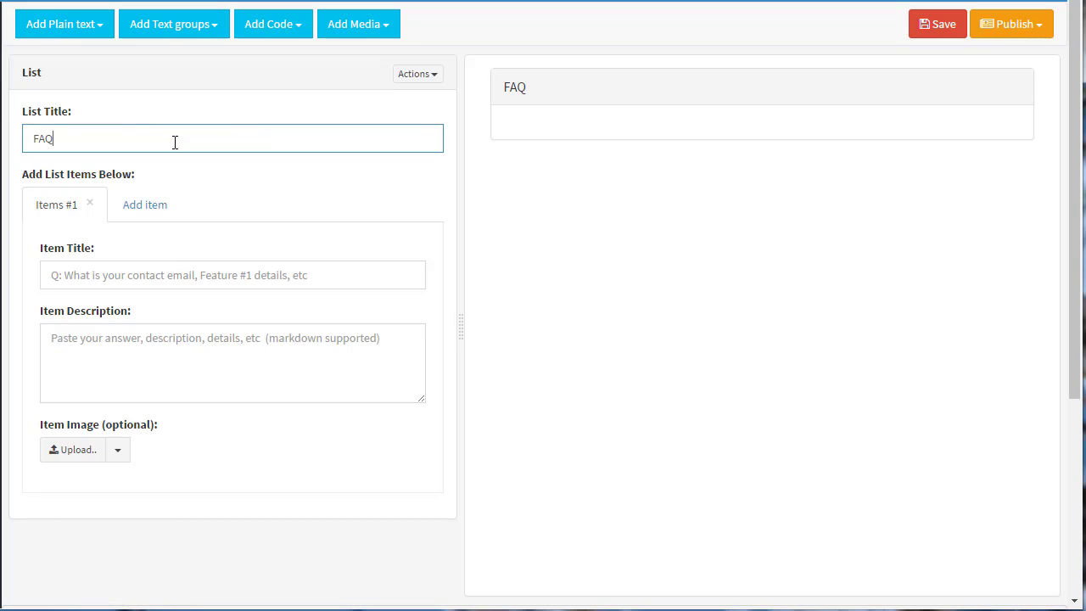
Title the first list item "What is your refund policy?" and enter "30 day" as its description
{"action": "left_click", "coordinate": [112, 284]}
{"action": "type", "text": "What "}
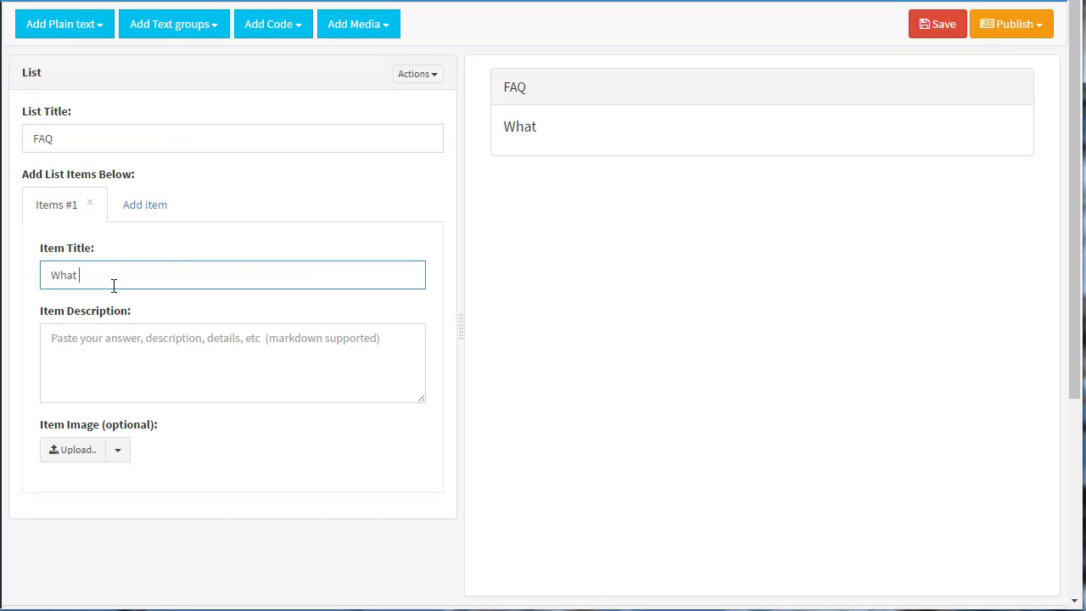
{"action": "type", "text": "is your refund poui"}
{"action": "key", "text": "BackSpace"}
{"action": "key", "text": "BackSpace"}
{"action": "type", "text": "li"}
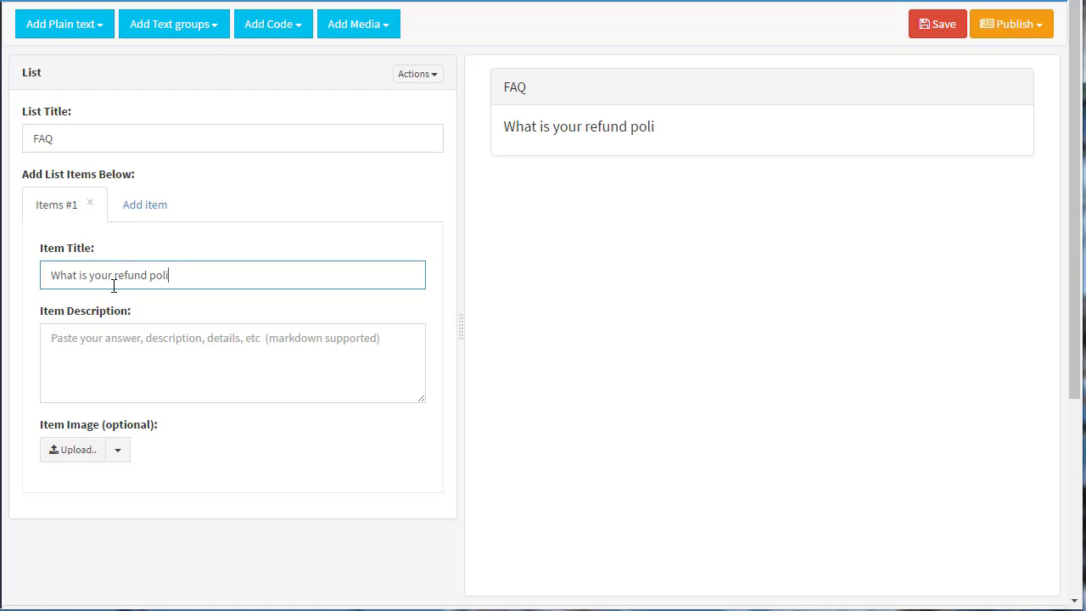
{"action": "type", "text": "cy?"}
{"action": "left_click", "coordinate": [100, 360]}
{"action": "type", "text": "30 day"}
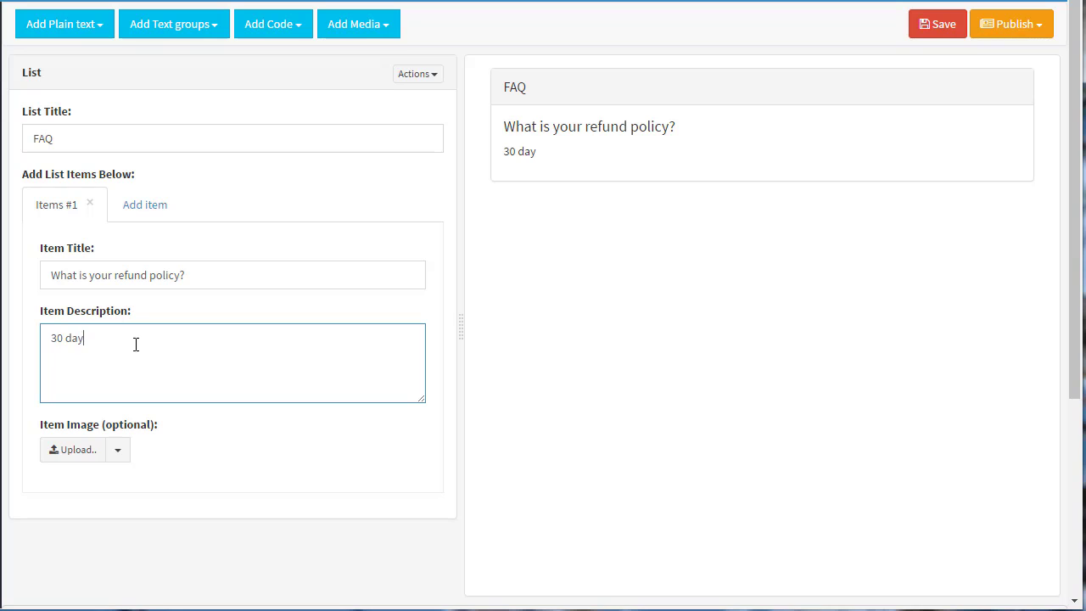
Add a second list item titled "Question 2" with the description "zxzxzx"
{"action": "left_click", "coordinate": [126, 211]}
{"action": "left_click", "coordinate": [128, 265]}
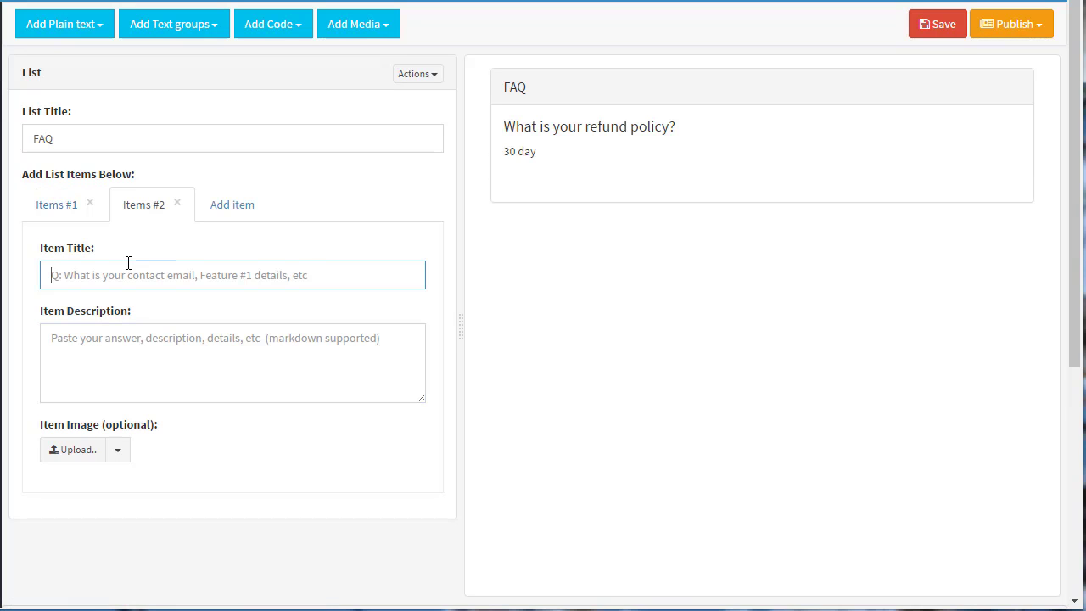
{"action": "type", "text": "Question 2"}
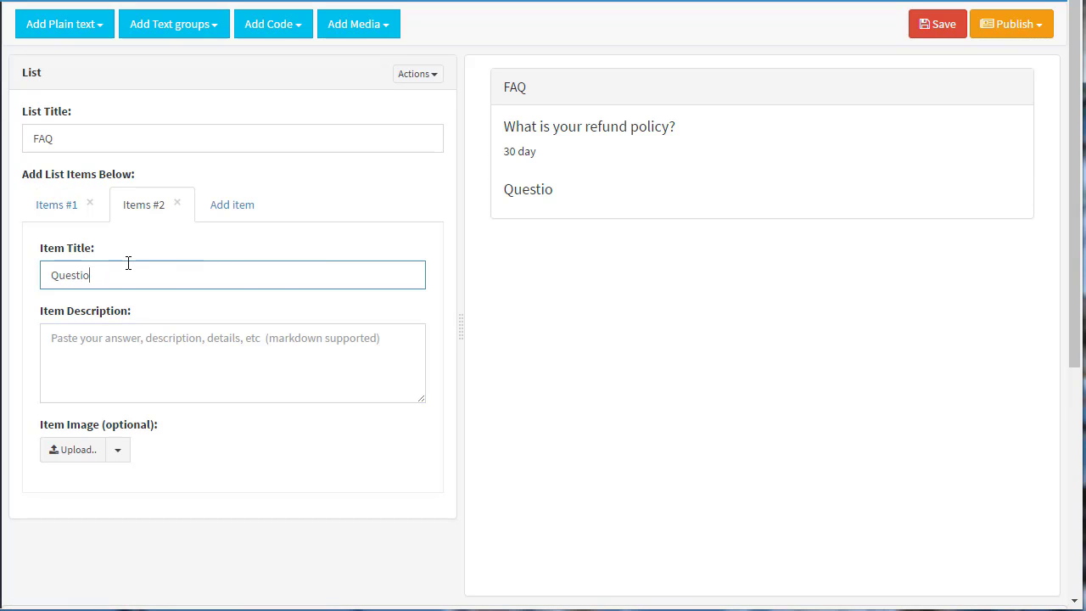
{"action": "left_click", "coordinate": [181, 381]}
{"action": "type", "text": "zxzxzx"}
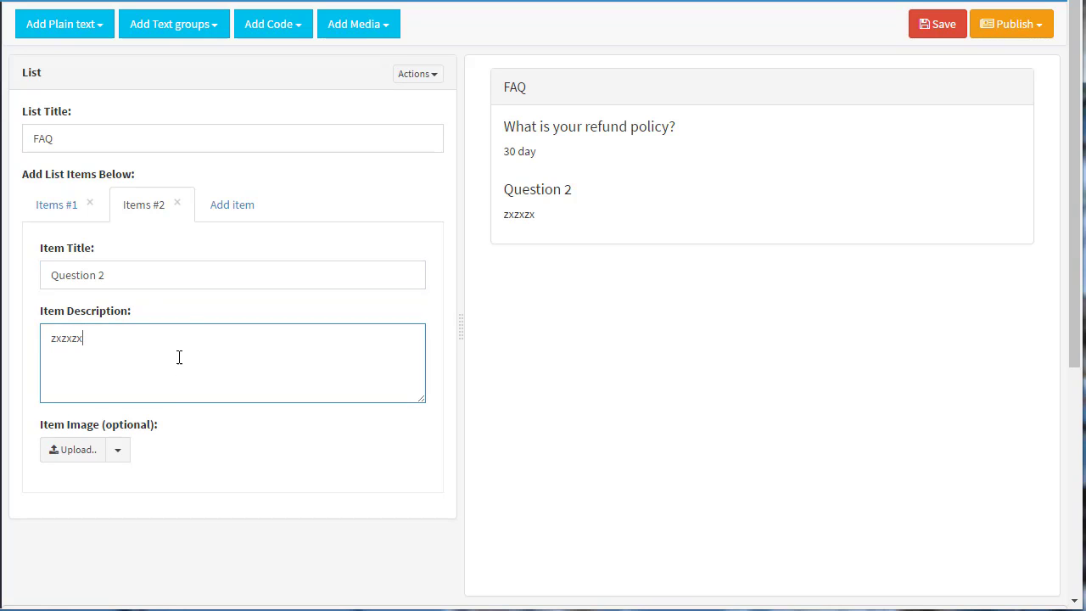
Move the second FAQ item ahead of the first and remove the List block
{"action": "left_click_drag", "start_coordinate": [138, 207], "coordinate": [52, 208]}
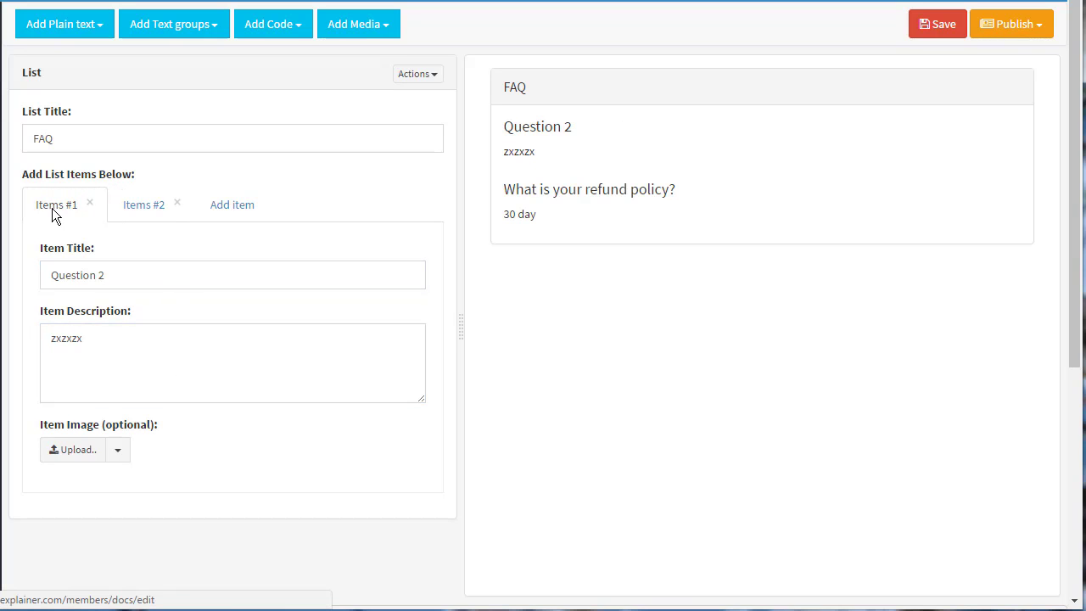
{"action": "left_click", "coordinate": [416, 74]}
{"action": "left_click", "coordinate": [367, 198]}
Add a Tabs text group whose first tab is titled "Tab #1" with the content "tab content"
{"action": "left_click", "coordinate": [173, 25]}
{"action": "left_click", "coordinate": [181, 116]}
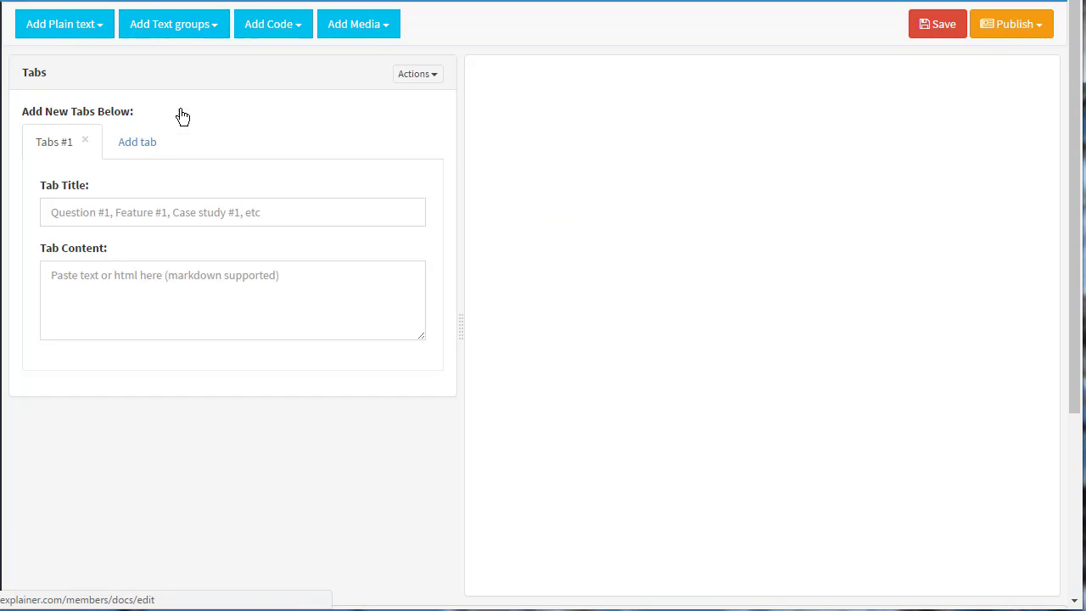
{"action": "left_click", "coordinate": [123, 209]}
{"action": "type", "text": "Tab #1"}
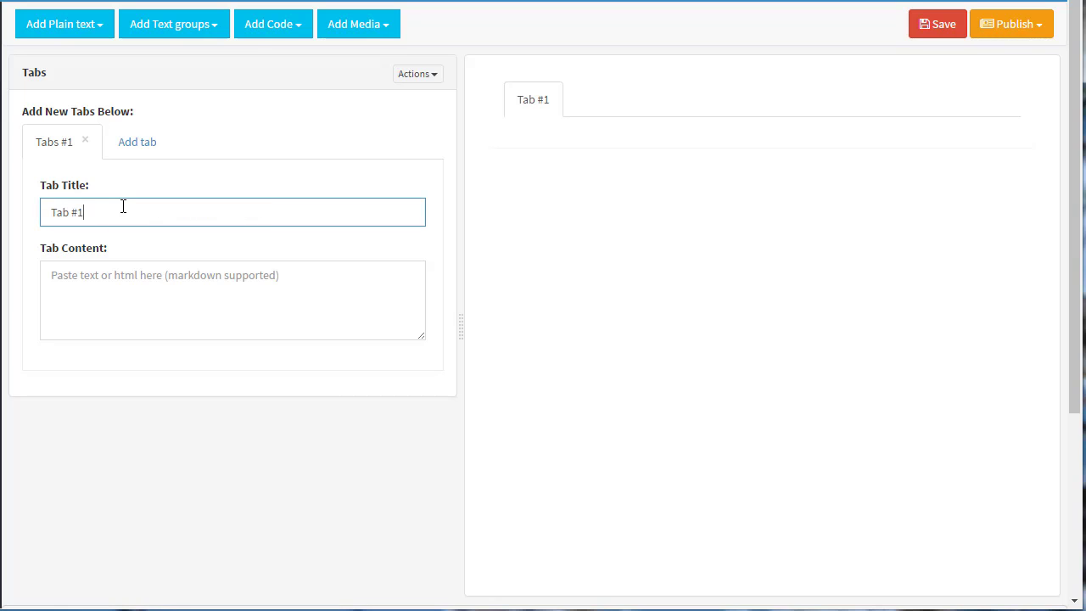
{"action": "left_click", "coordinate": [163, 264]}
{"action": "type", "text": "tab content"}
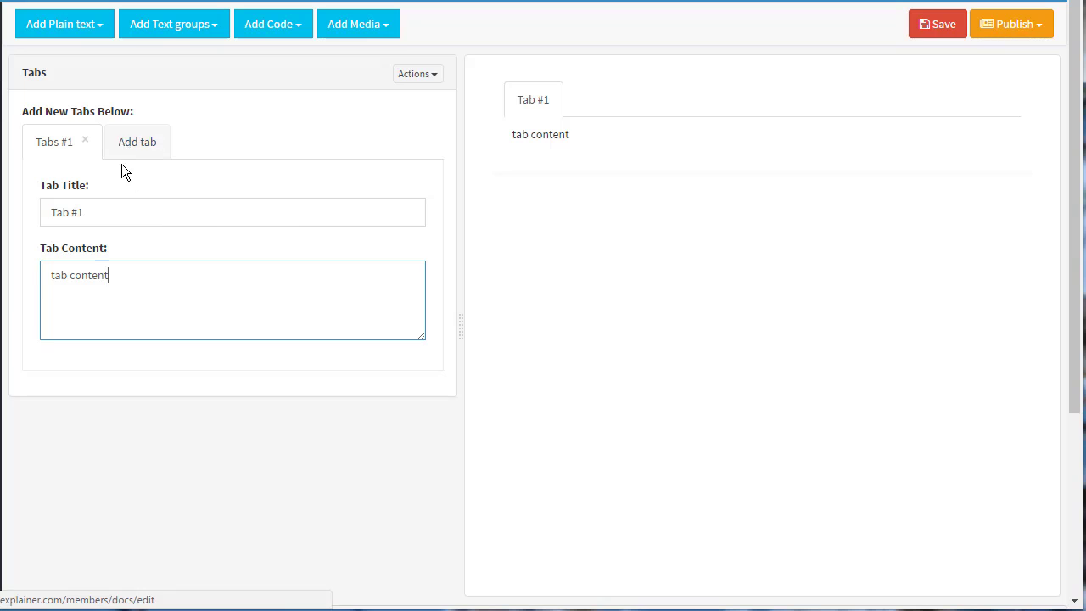
Add a second tab titled "tab #2" with the content "more content" and show that tab in the preview
{"action": "left_click", "coordinate": [131, 142]}
{"action": "left_click", "coordinate": [138, 213]}
{"action": "type", "text": "tab #2"}
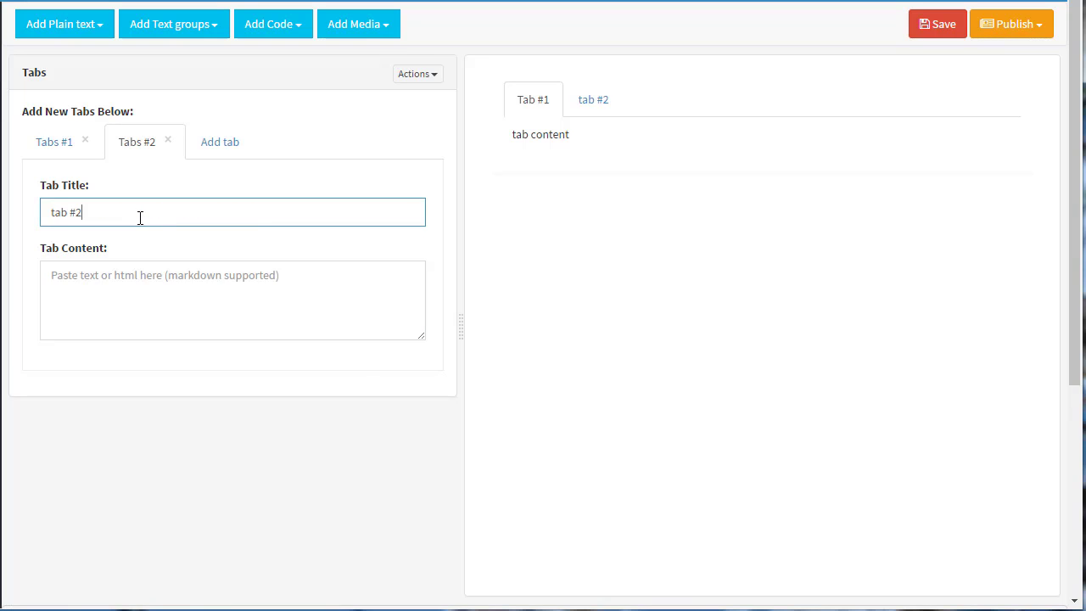
{"action": "left_click", "coordinate": [192, 287]}
{"action": "type", "text": "moire con"}
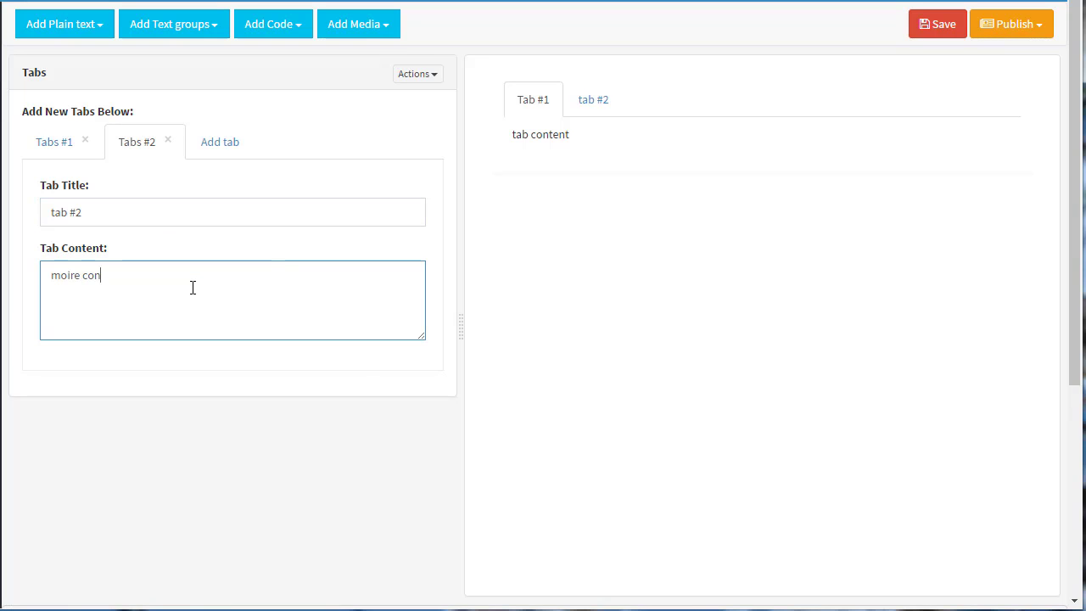
{"action": "type", "text": "te"}
{"action": "key", "text": "Delete"}
{"action": "left_click", "coordinate": [594, 107]}
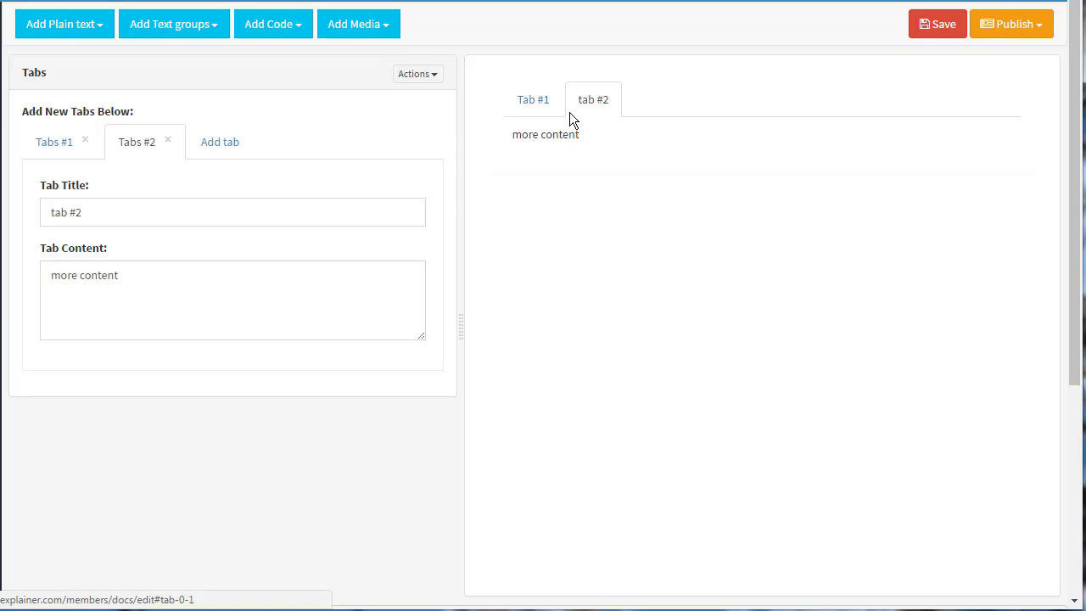
Show the first tab's content in the preview and remove the Tabs block
{"action": "left_click", "coordinate": [532, 103]}
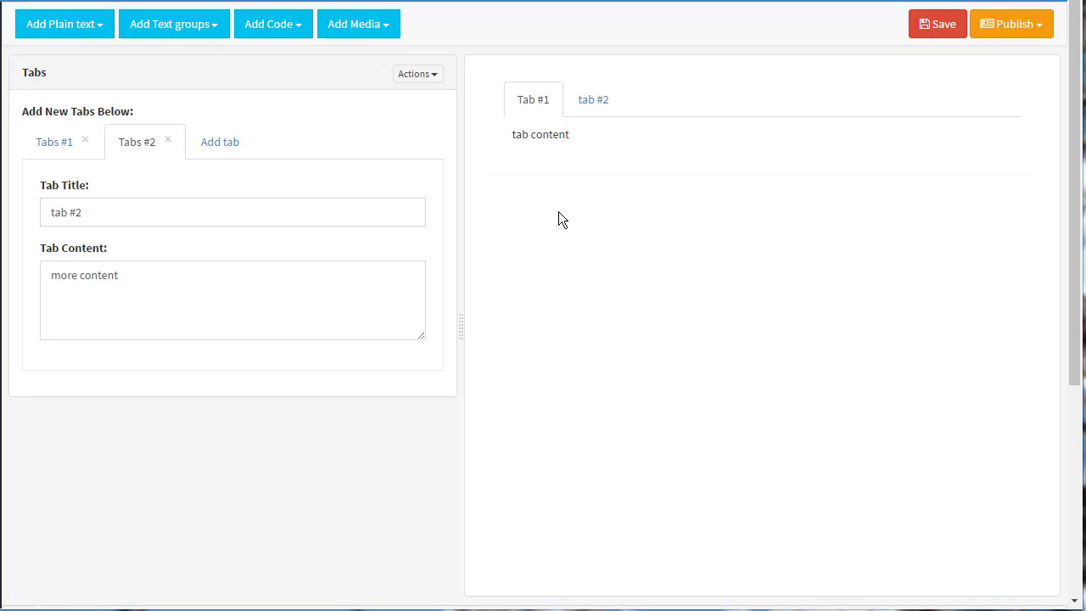
{"action": "left_click", "coordinate": [425, 75]}
{"action": "left_click", "coordinate": [356, 199]}
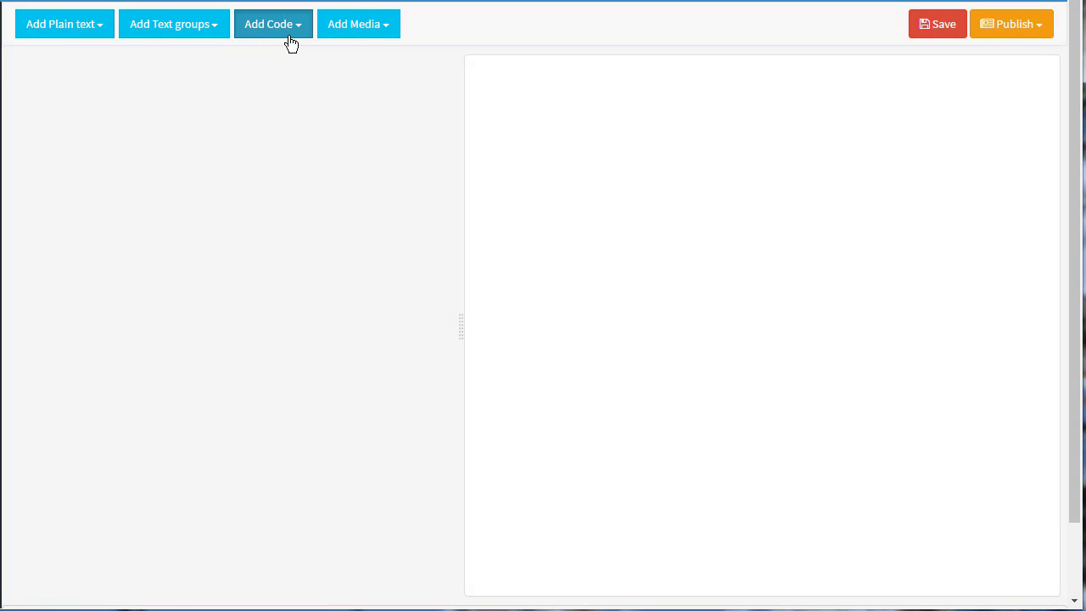
Add a code sample block containing "<?php", an empty line and "$str = '123';"
{"action": "left_click", "coordinate": [289, 37]}
{"action": "left_click", "coordinate": [301, 56]}
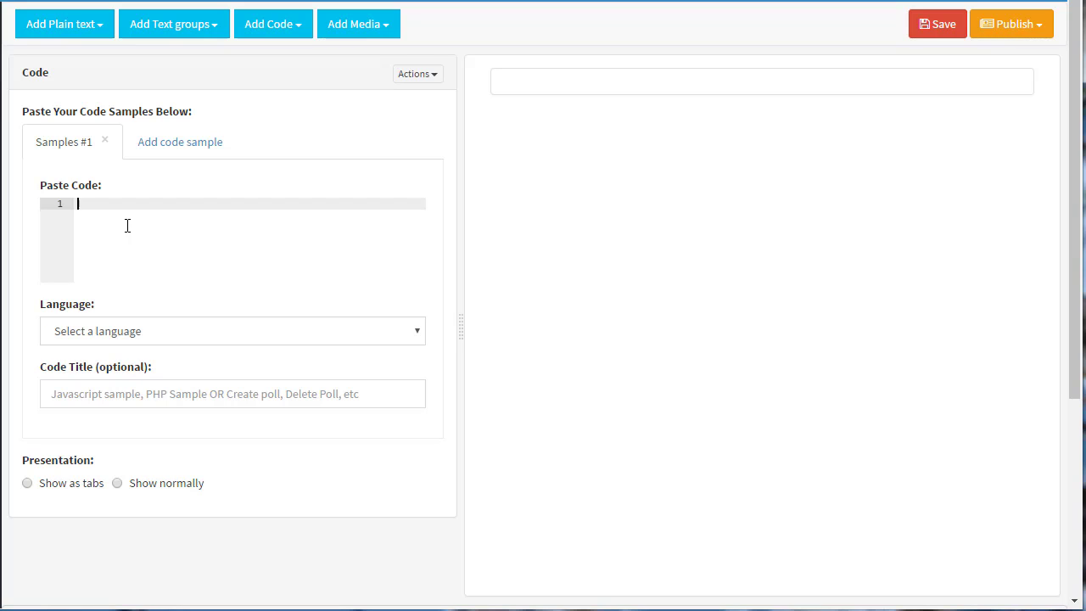
{"action": "type", "text": "<?php"}
{"action": "key", "text": "Return"}
{"action": "key", "text": "Return"}
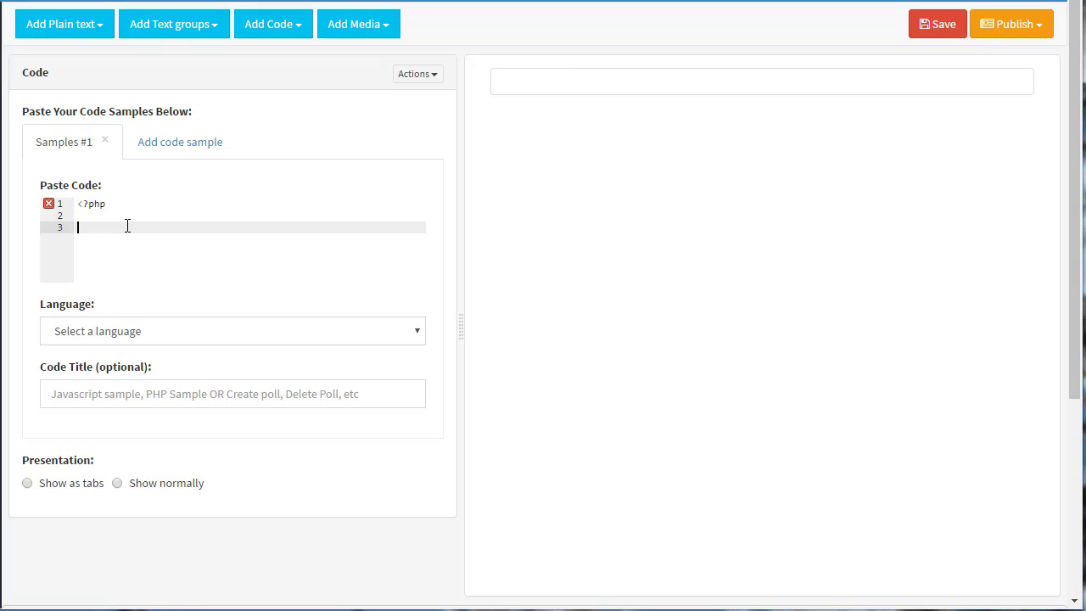
{"action": "type", "text": "$str = '123';"}
Set the first code sample's language to Php and its title to "PHP Code"
{"action": "left_click", "coordinate": [133, 329]}
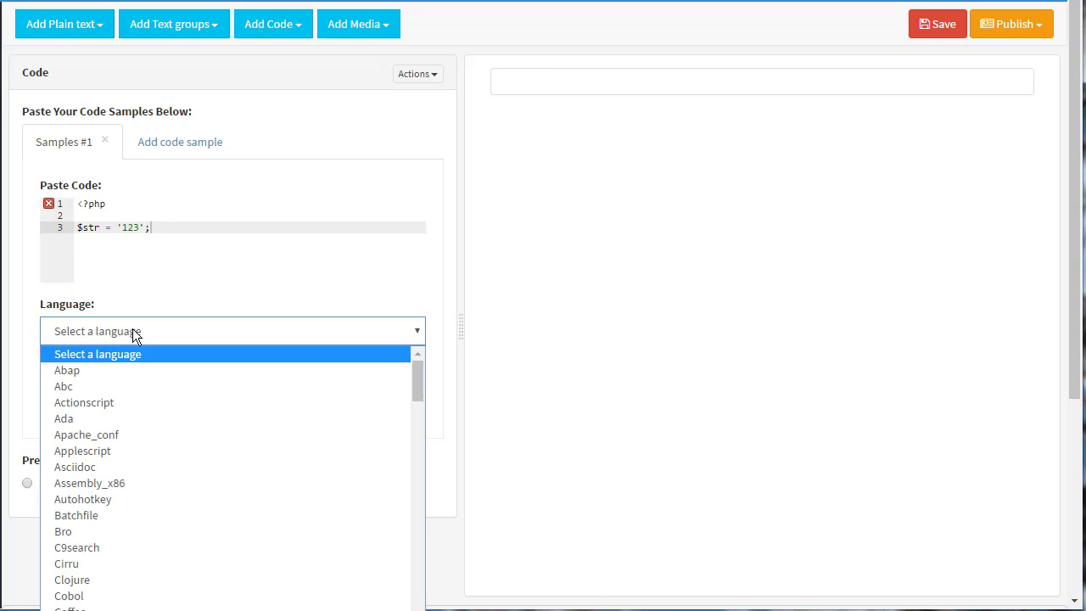
{"action": "left_click", "coordinate": [133, 329]}
{"action": "key", "text": "p"}
{"action": "key", "text": "p"}
{"action": "key", "text": "p"}
{"action": "key", "text": "p"}
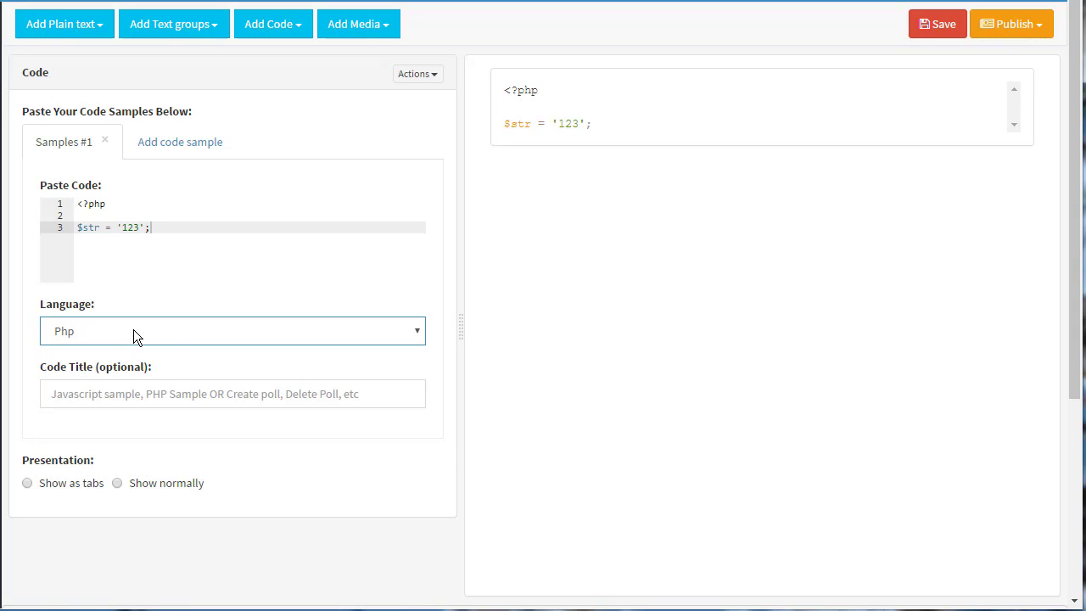
{"action": "left_click", "coordinate": [201, 392]}
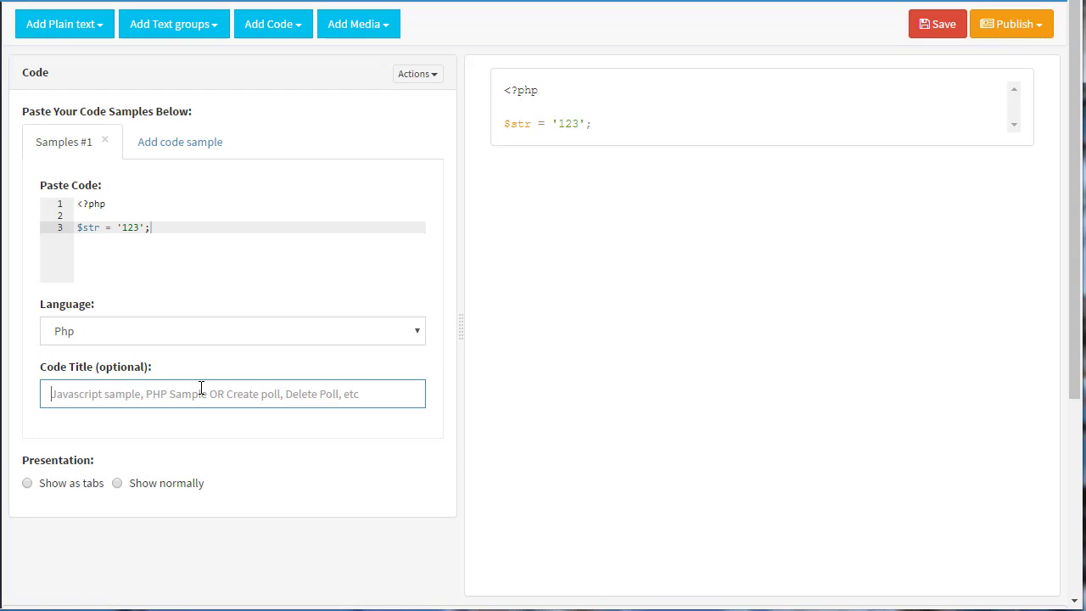
{"action": "type", "text": "PHPCode"}
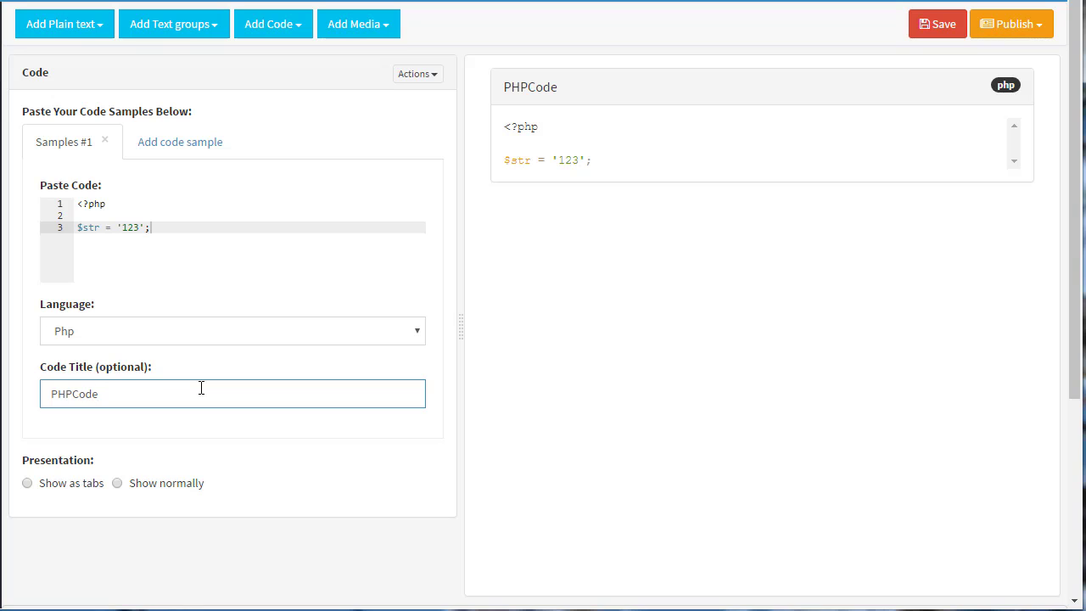
{"action": "left_click", "coordinate": [72, 393]}
Add a second code sample "console.log(111);" with the language Javascript and the title "JS Code"
{"action": "left_click", "coordinate": [179, 142]}
{"action": "type", "text": "c"}
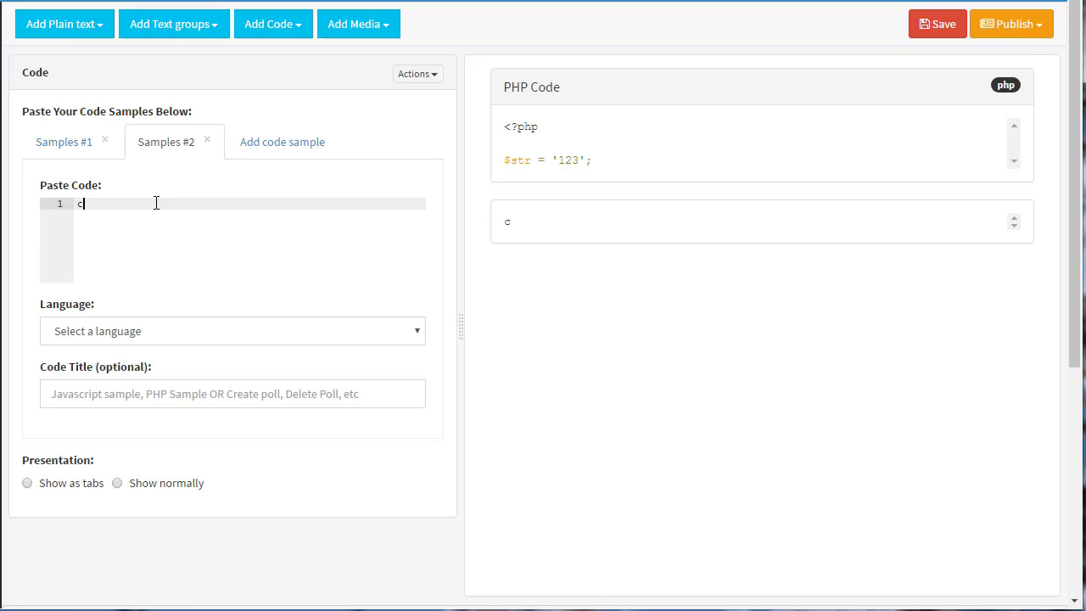
{"action": "type", "text": "onsole.log(111);"}
{"action": "left_click", "coordinate": [181, 322]}
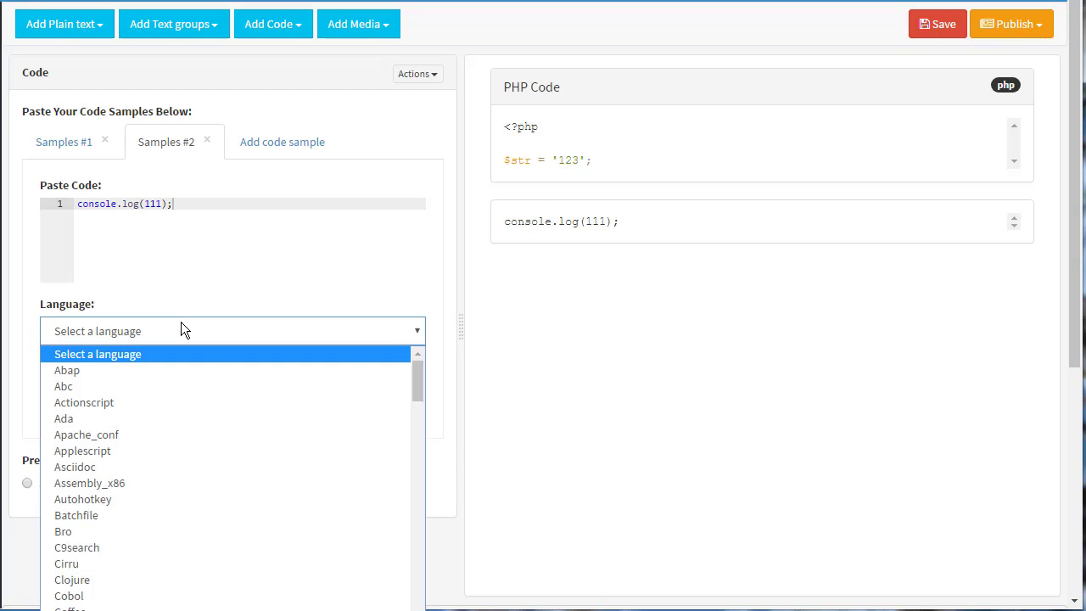
{"action": "left_click", "coordinate": [181, 322]}
{"action": "type", "text": "jav"}
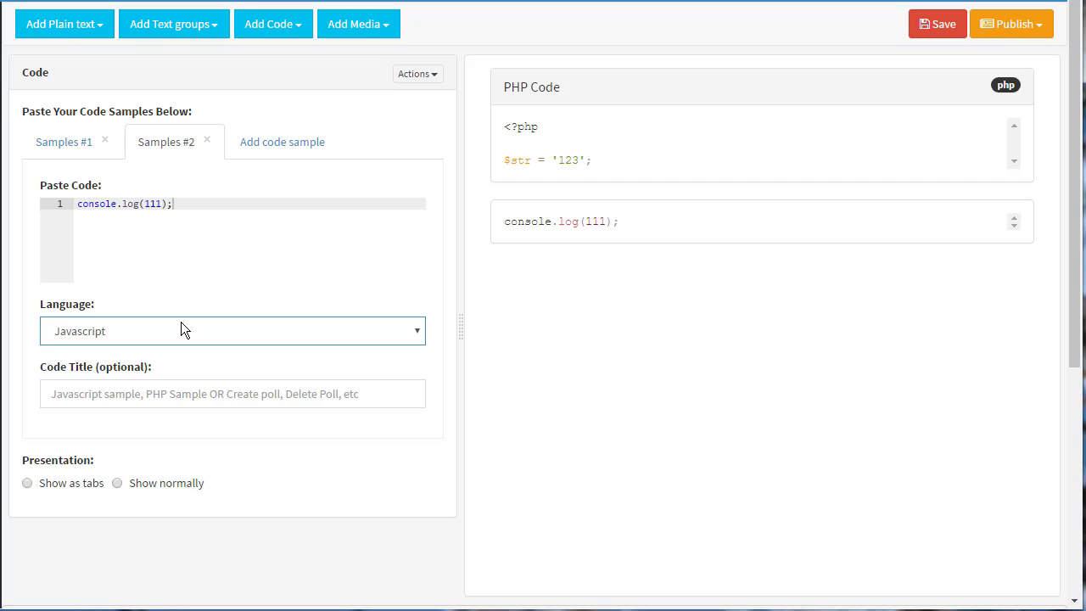
{"action": "left_click", "coordinate": [177, 391]}
{"action": "type", "text": "JS Code"}
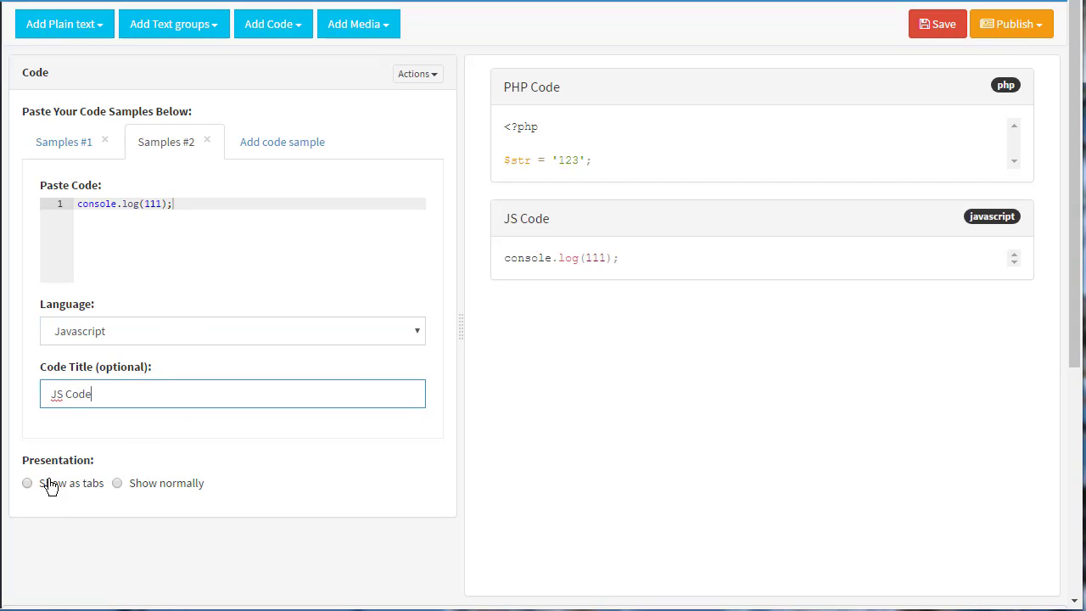
Compare the tabbed and normal presentations of the code samples, leaving them shown as tabs
{"action": "left_click", "coordinate": [87, 489]}
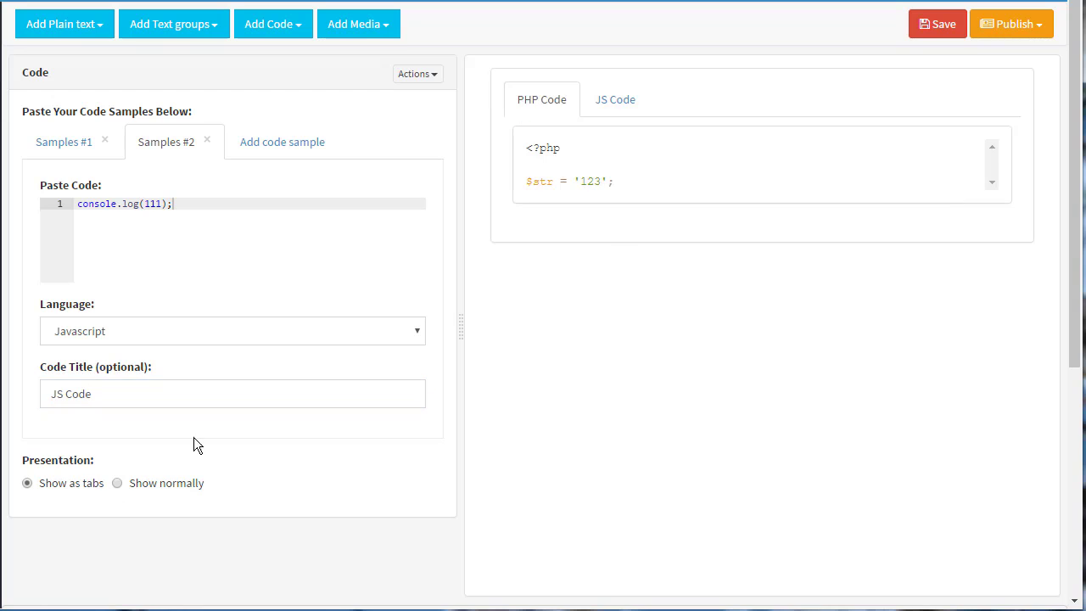
{"action": "left_click", "coordinate": [615, 103]}
{"action": "left_click", "coordinate": [539, 103]}
{"action": "left_click", "coordinate": [174, 488]}
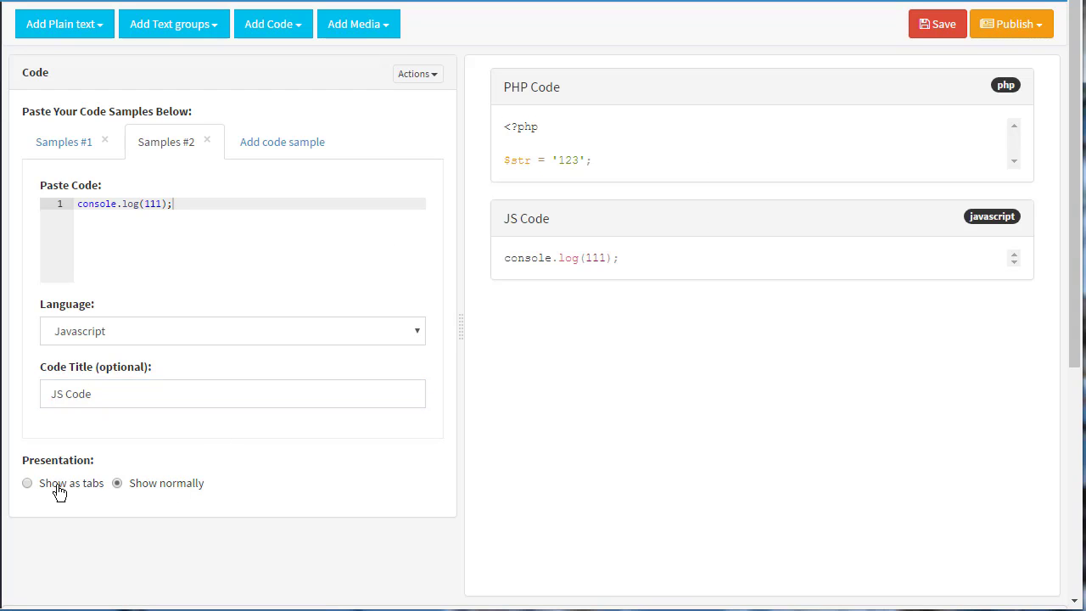
{"action": "left_click", "coordinate": [79, 490]}
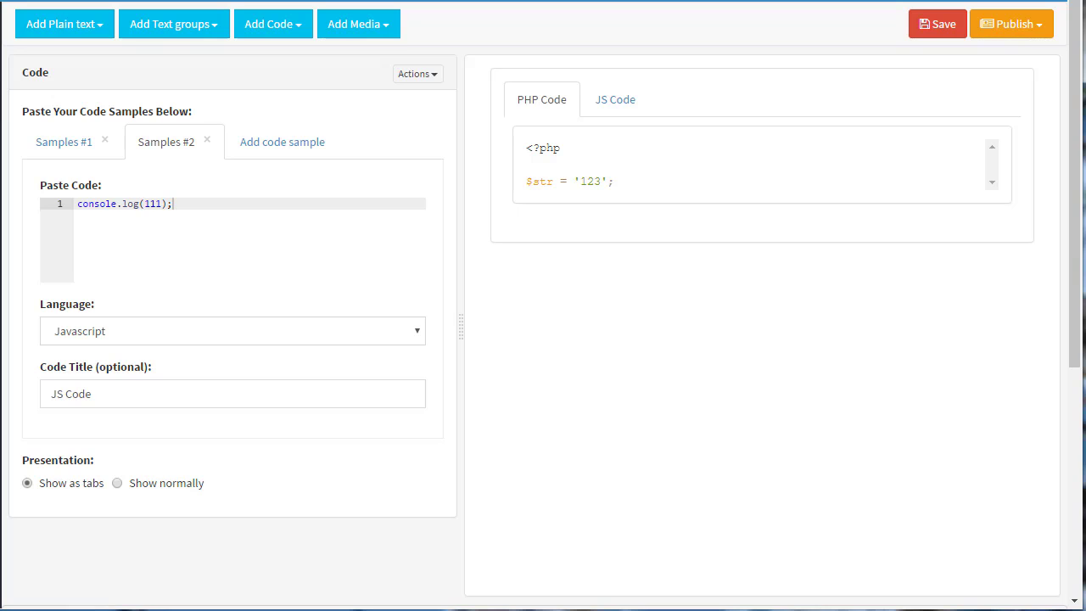
Remove the Code block and add a RESTful API block in its place
{"action": "left_click", "coordinate": [404, 76]}
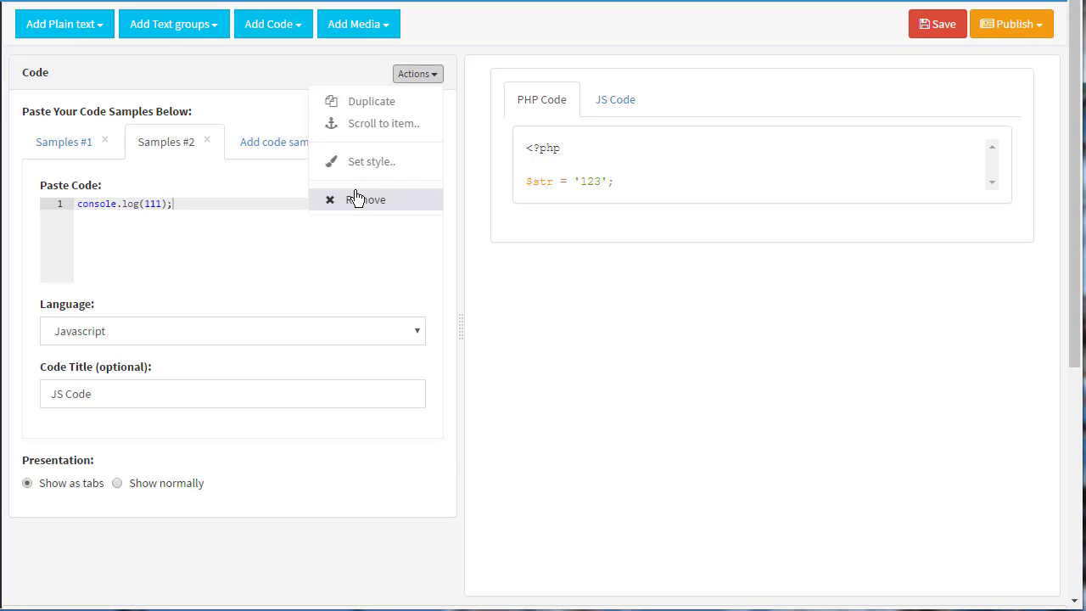
{"action": "left_click", "coordinate": [330, 201]}
{"action": "left_click", "coordinate": [273, 27]}
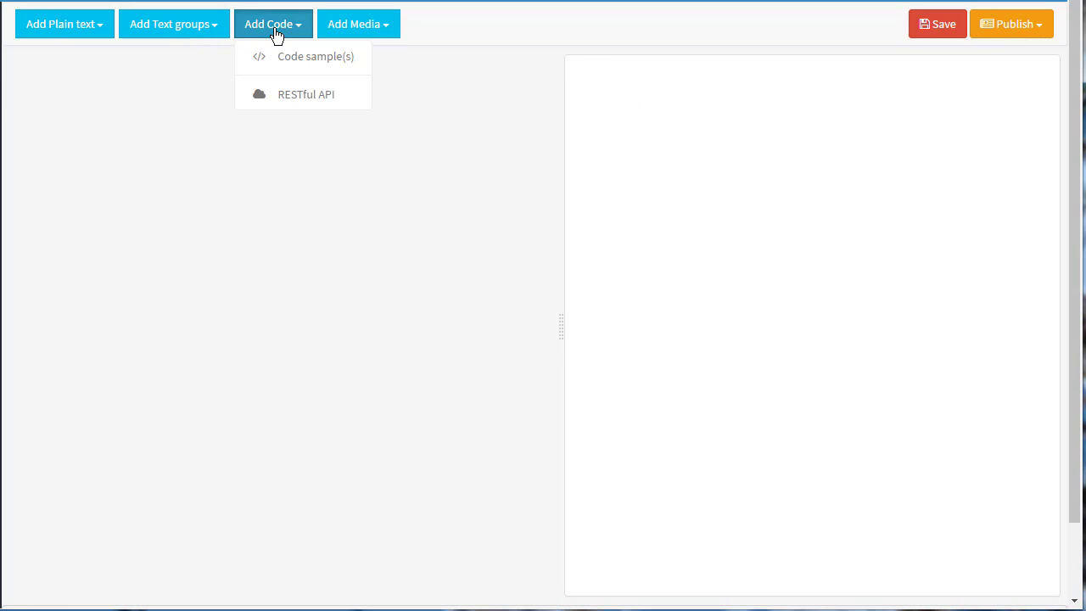
{"action": "left_click", "coordinate": [336, 103]}
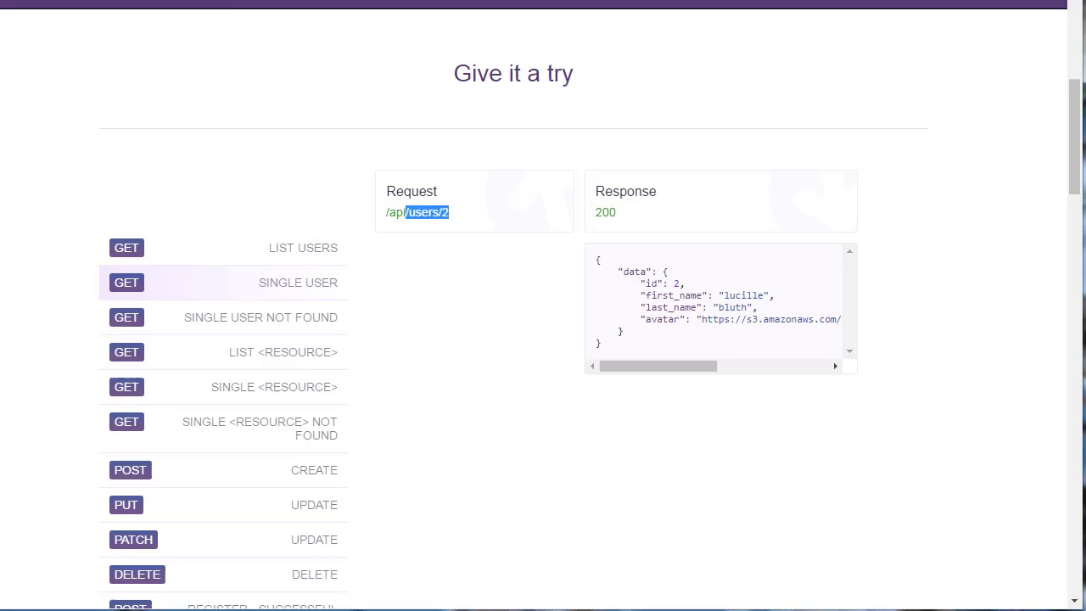
Review the introduction on the ReqRes site and name a new API "ReqRes.in" for the Api block
{"action": "scroll", "coordinate": [280, 117], "scroll_direction": "up", "scroll_amount": 5}
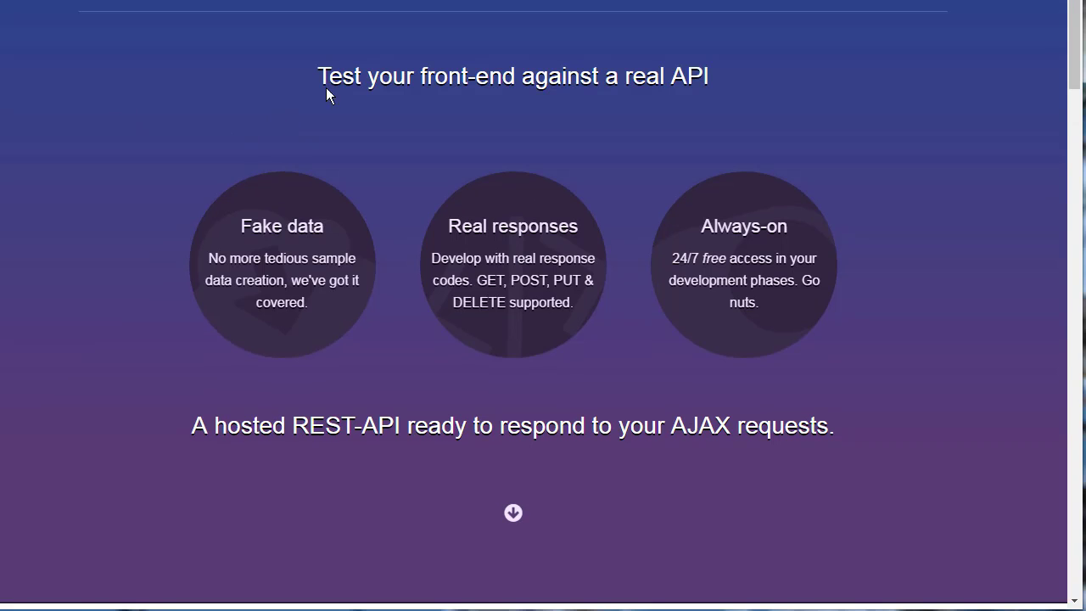
{"action": "left_click_drag", "start_coordinate": [327, 78], "coordinate": [709, 78]}
{"action": "left_click_drag", "start_coordinate": [183, 434], "coordinate": [687, 427]}
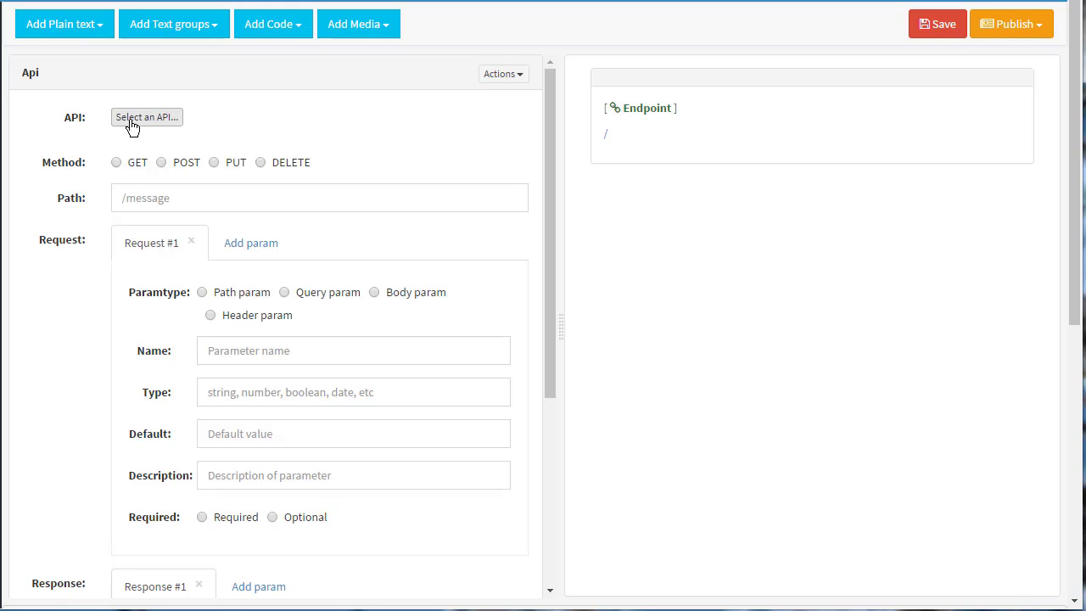
{"action": "left_click", "coordinate": [146, 123]}
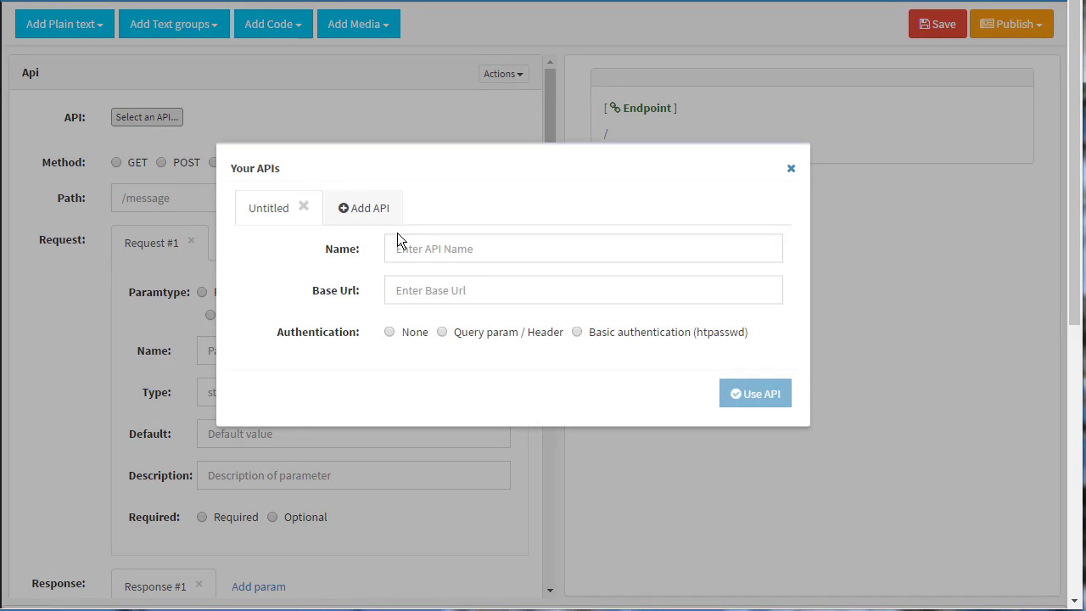
{"action": "type", "text": "Req"}
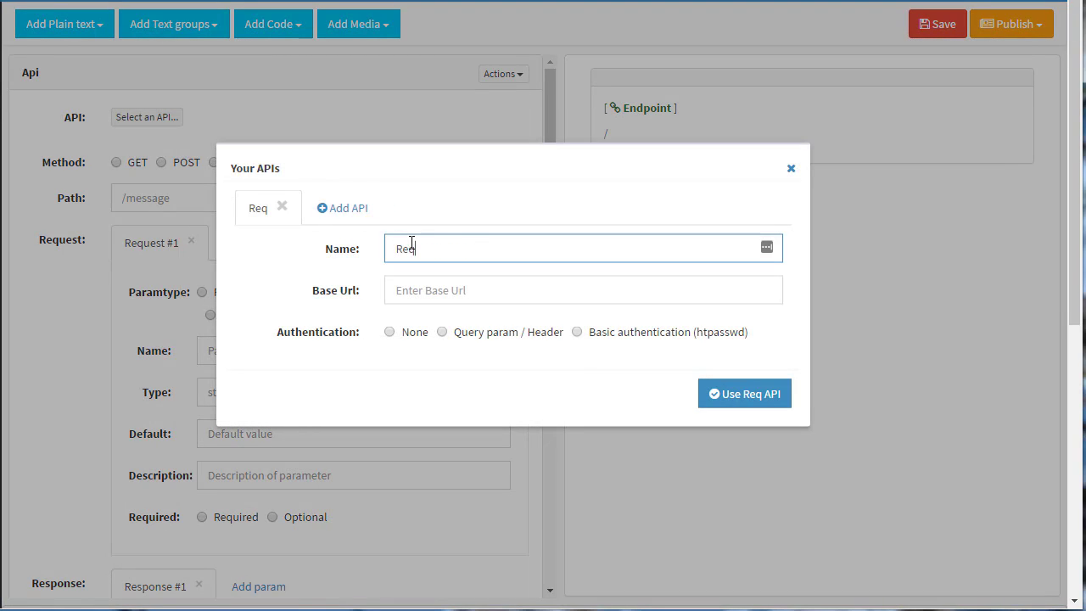
{"action": "type", "text": "Res.in"}
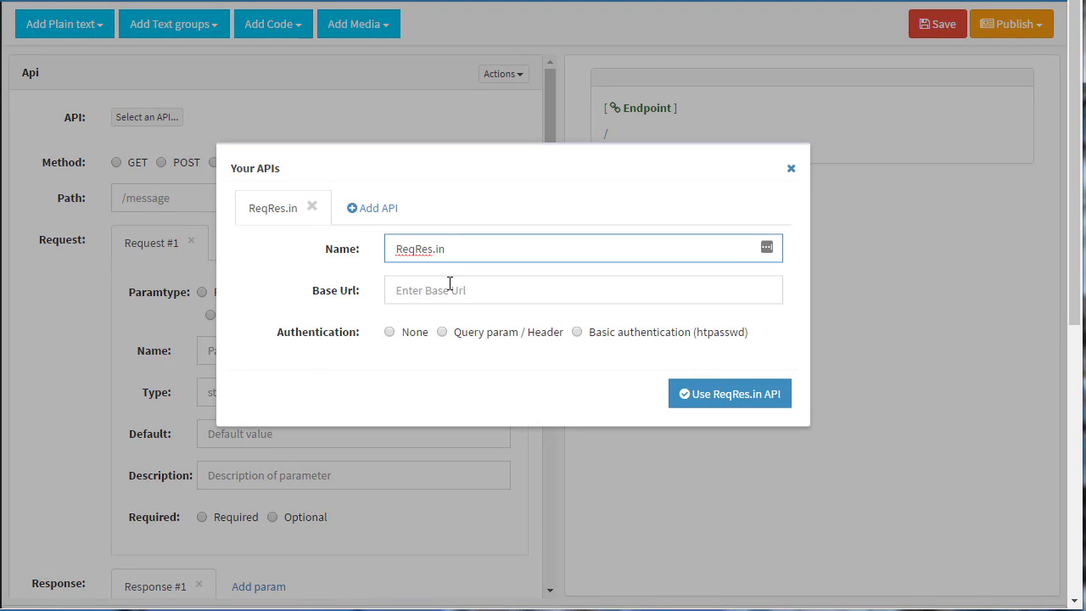
{"action": "left_click", "coordinate": [450, 285]}
{"action": "key", "text": "ctrl+Tab"}
{"action": "scroll", "coordinate": [377, 169], "scroll_direction": "down", "scroll_amount": 6}
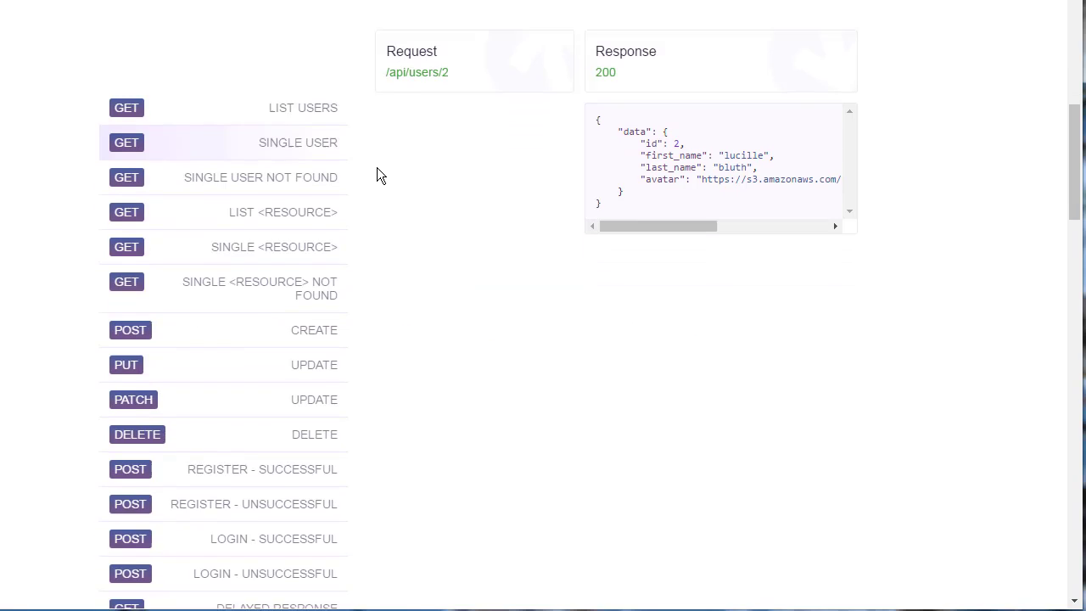
{"action": "scroll", "coordinate": [377, 177], "scroll_direction": "down", "scroll_amount": 2}
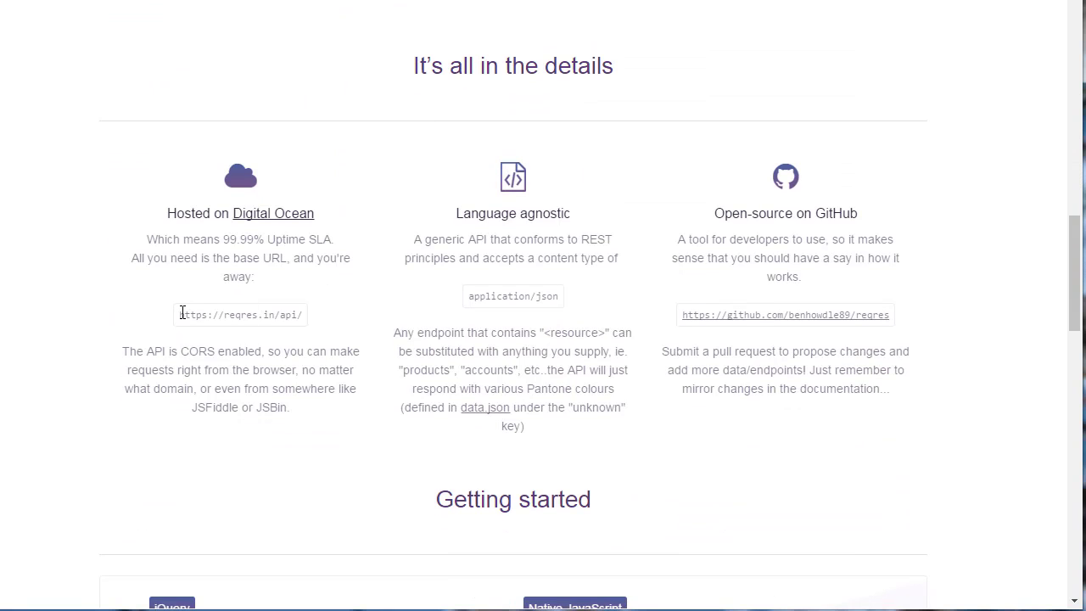
{"action": "left_click_drag", "start_coordinate": [179, 315], "coordinate": [287, 312]}
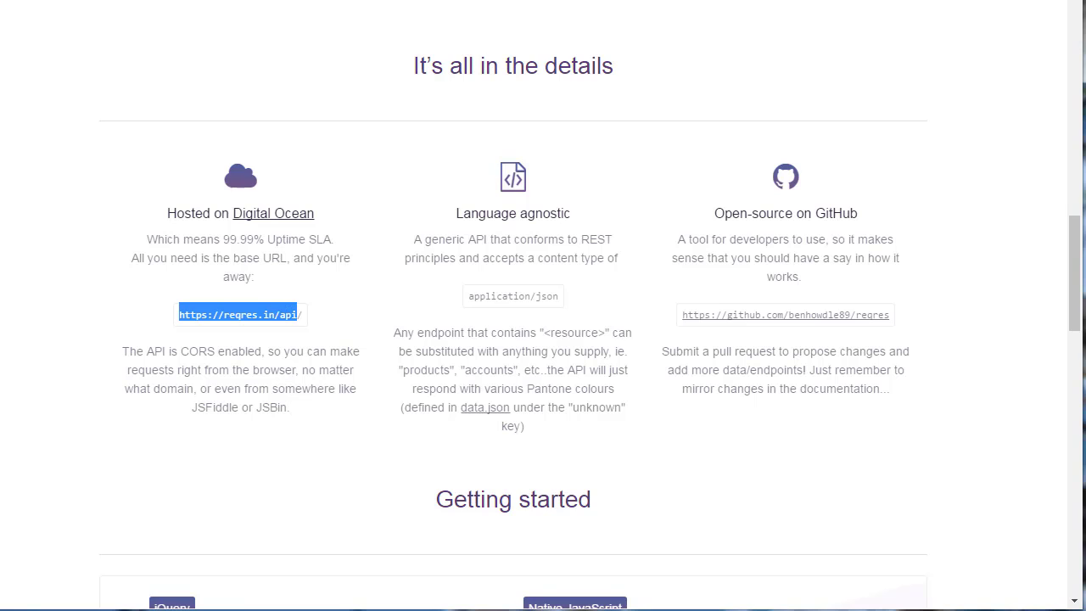
{"action": "key", "text": "ctrl+c"}
{"action": "key", "text": "ctrl+shift+Tab"}
{"action": "left_click", "coordinate": [488, 288]}
{"action": "key", "text": "ctrl+v"}
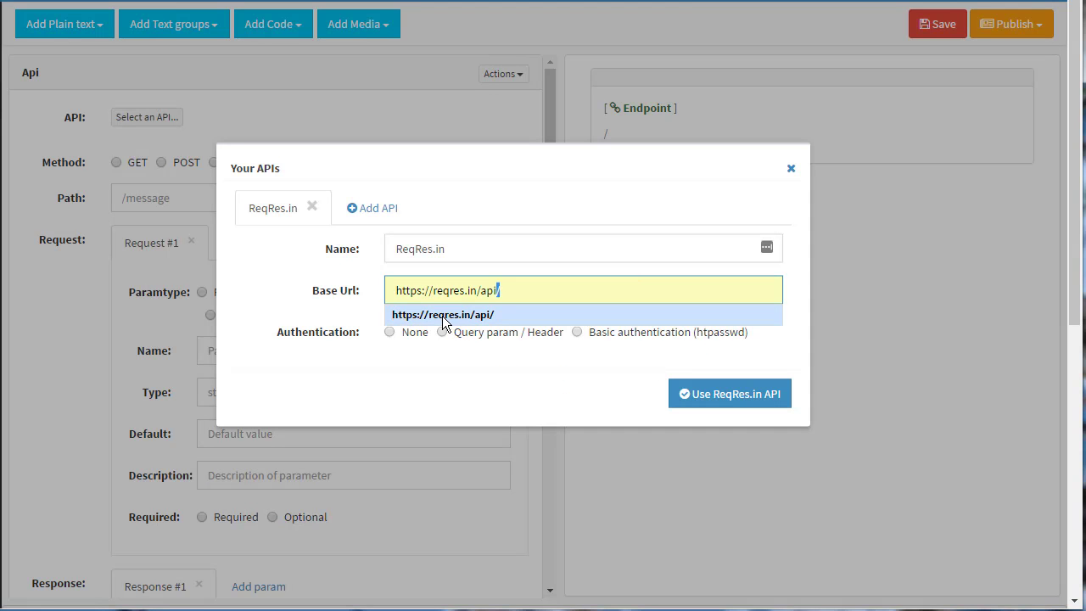
{"action": "left_click", "coordinate": [494, 260]}
{"action": "left_click", "coordinate": [420, 333]}
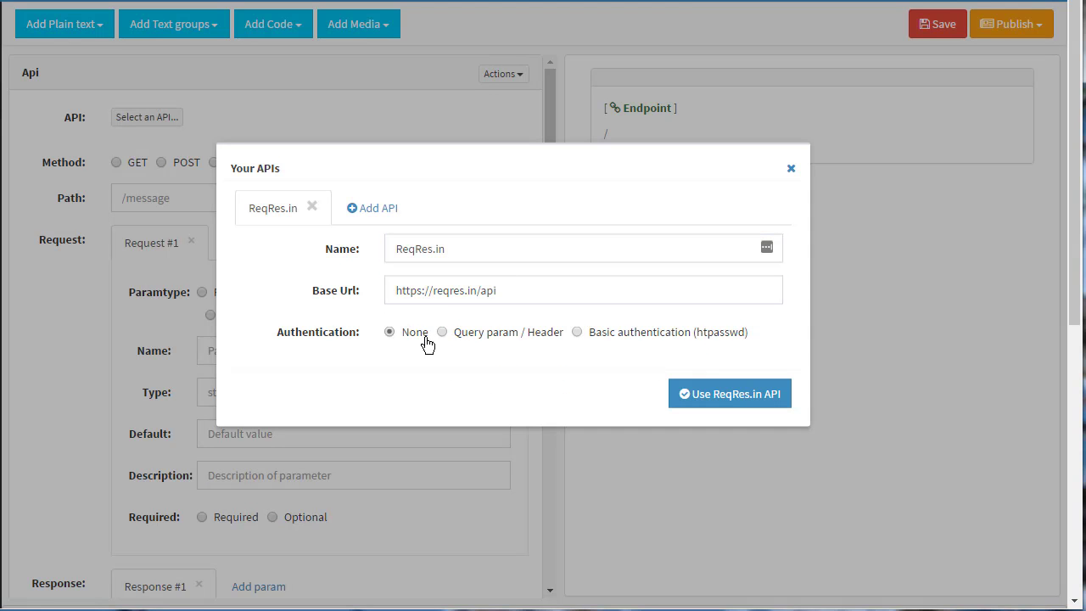
{"action": "left_click", "coordinate": [703, 407]}
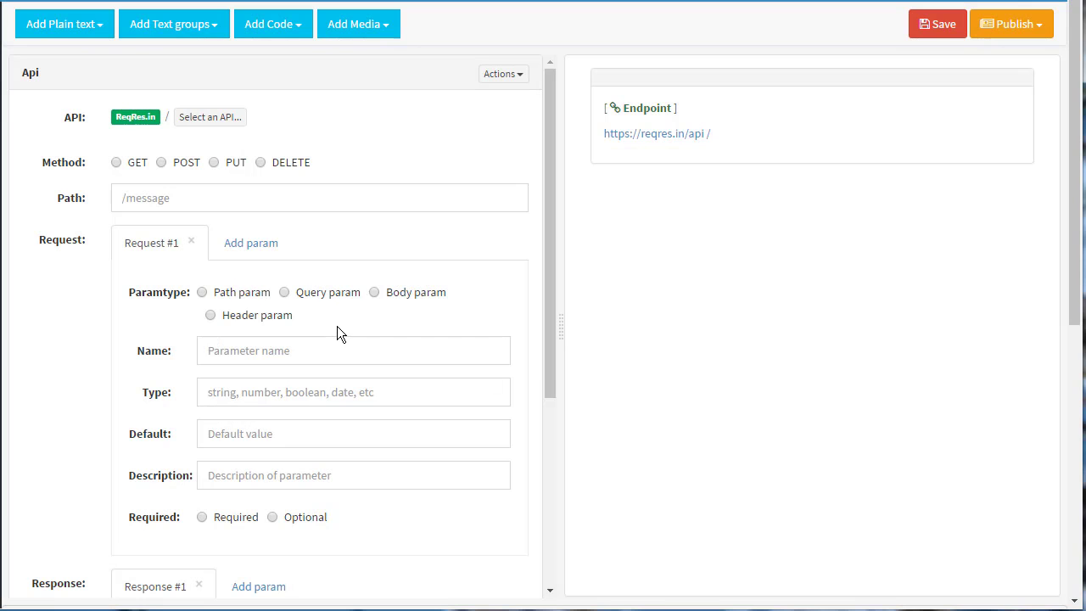
Switch to the ReqRes site and copy the path /users/2 from the single-user request example
{"action": "key", "text": "ctrl+Tab"}
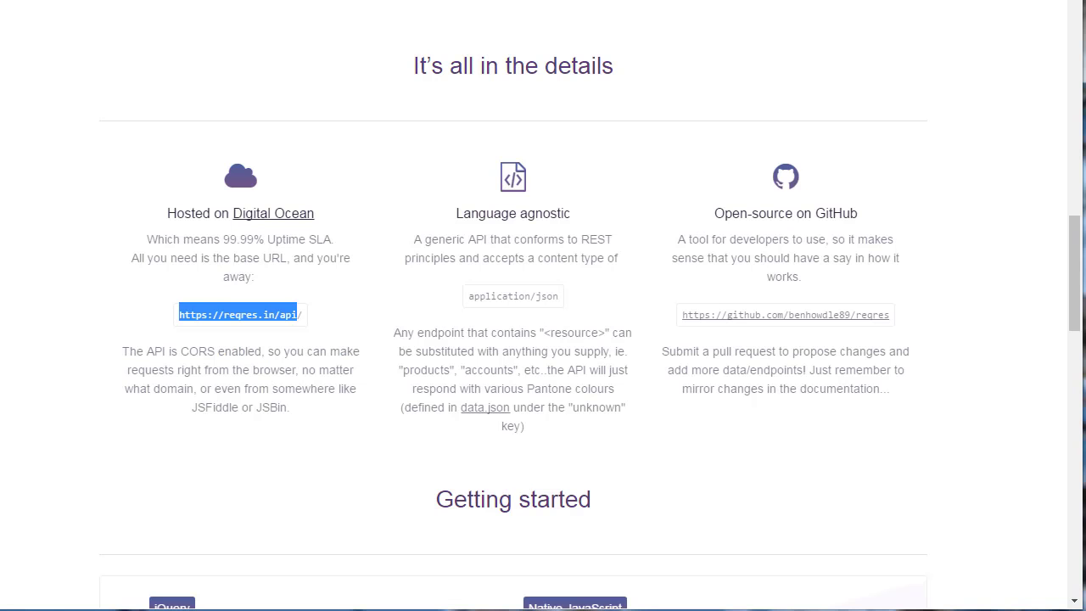
{"action": "scroll", "coordinate": [392, 222], "scroll_direction": "up", "scroll_amount": 5}
{"action": "scroll", "coordinate": [391, 227], "scroll_direction": "up", "scroll_amount": 4}
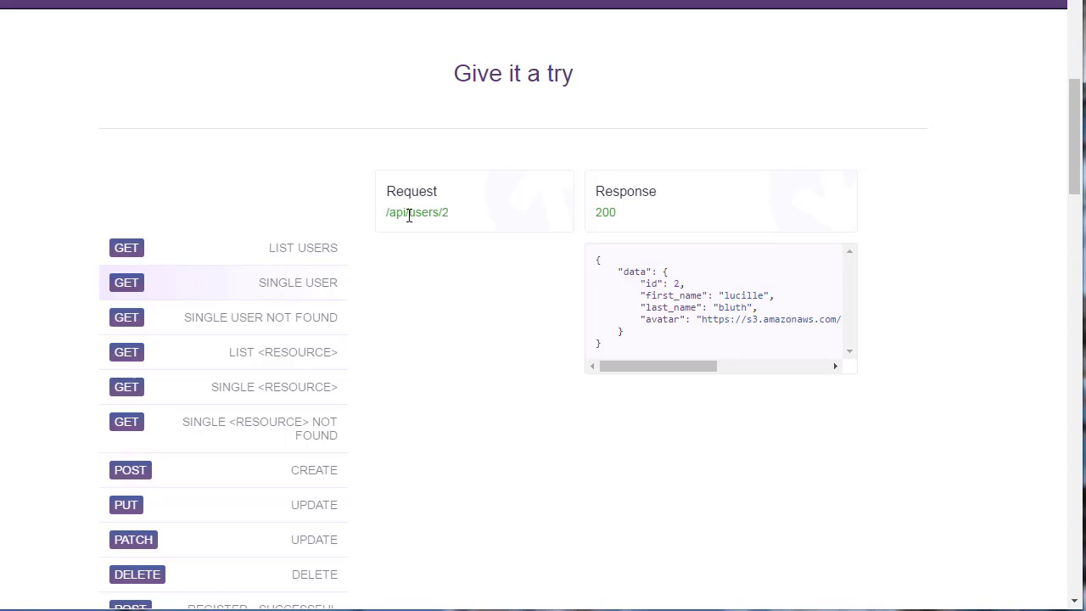
{"action": "left_click_drag", "start_coordinate": [409, 216], "coordinate": [464, 215]}
Return to the editor and set the Api block's method to GET and its path to /users/{user_id}
{"action": "key", "text": "ctrl+Tab"}
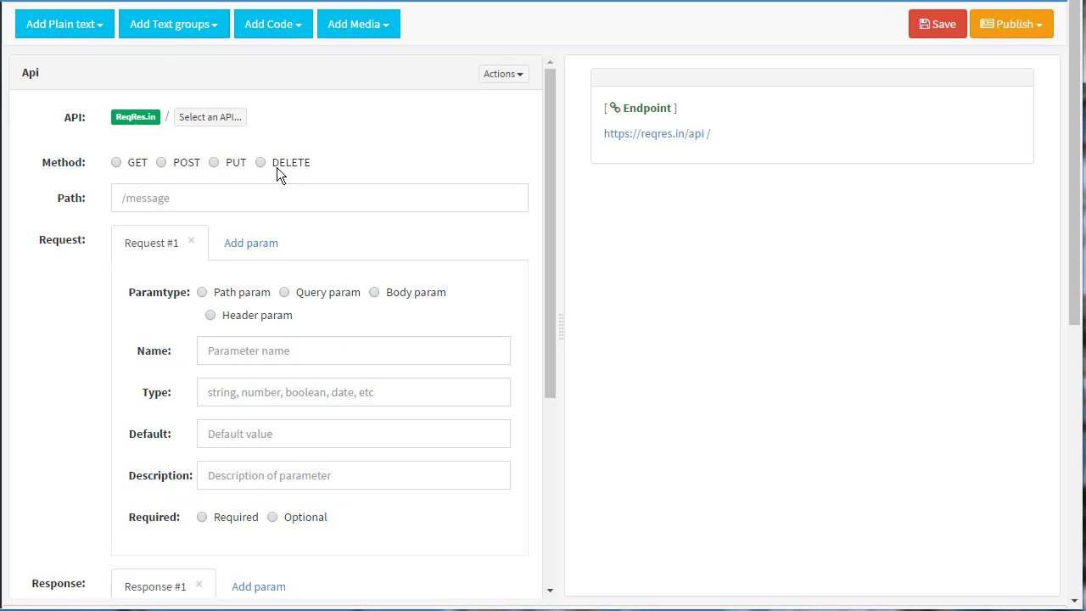
{"action": "left_click", "coordinate": [281, 198]}
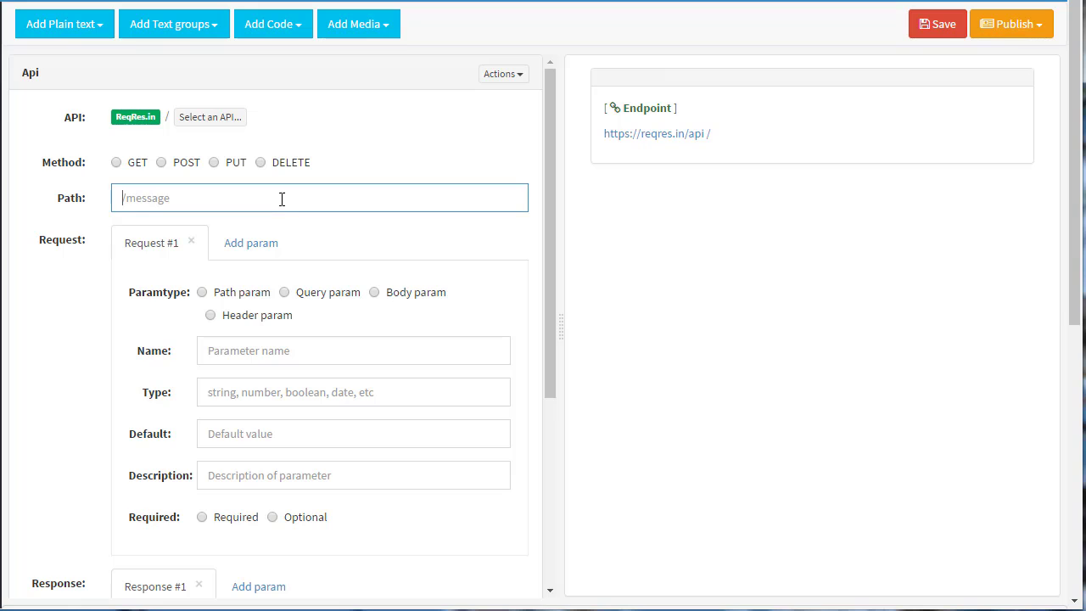
{"action": "left_click", "coordinate": [116, 162]}
{"action": "left_click", "coordinate": [150, 199]}
{"action": "key", "text": "ctrl+v"}
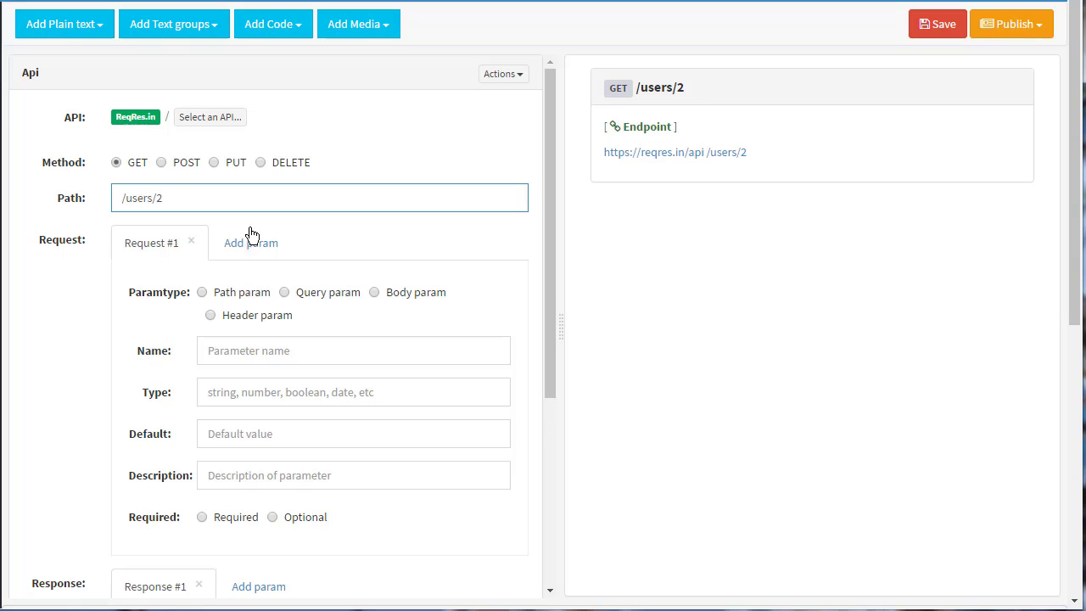
{"action": "key", "text": "BackSpace"}
{"action": "type", "text": "{user_id}"}
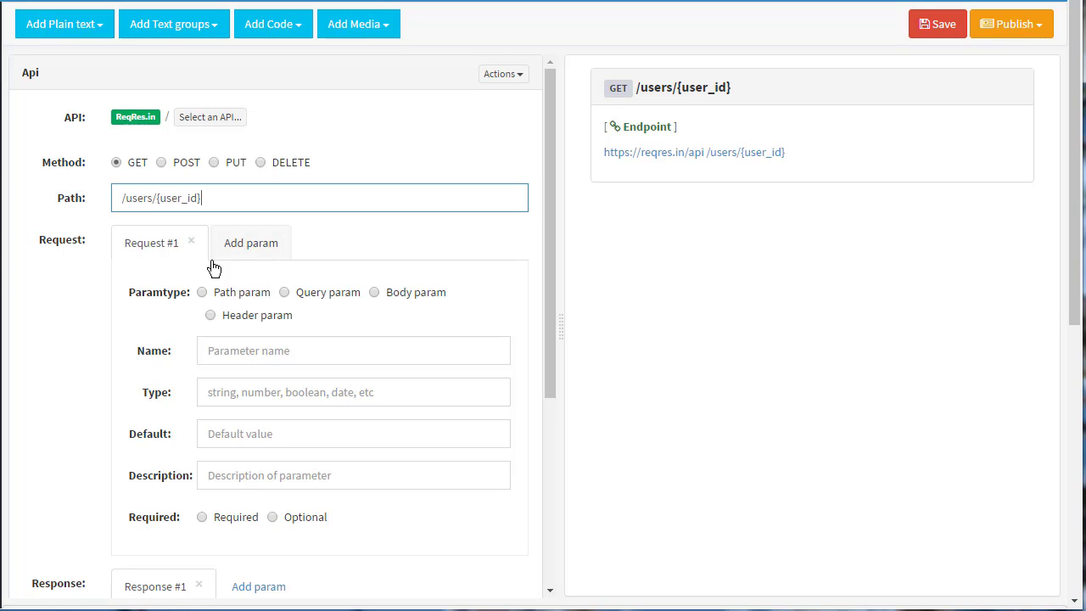
Define the first request parameter as a path parameter named user_id with type number
{"action": "left_click", "coordinate": [217, 290]}
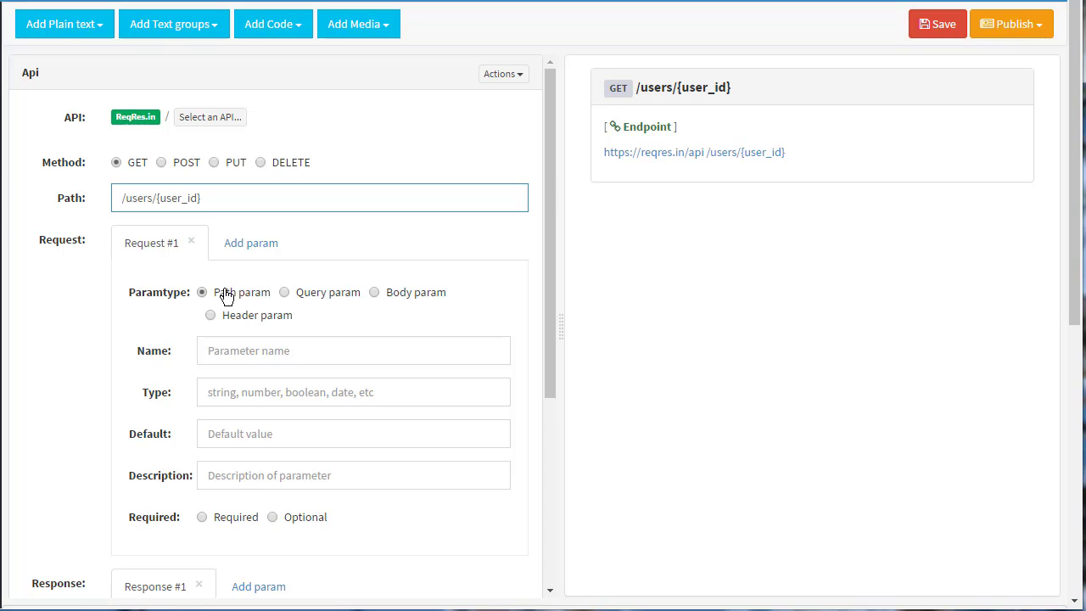
{"action": "left_click", "coordinate": [263, 360]}
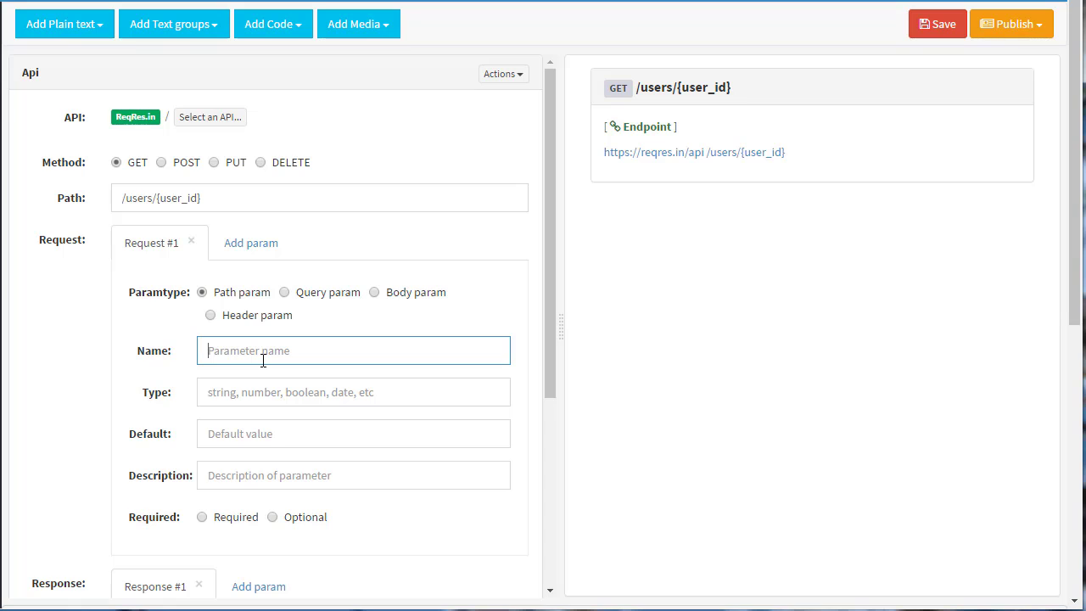
{"action": "type", "text": "user_id"}
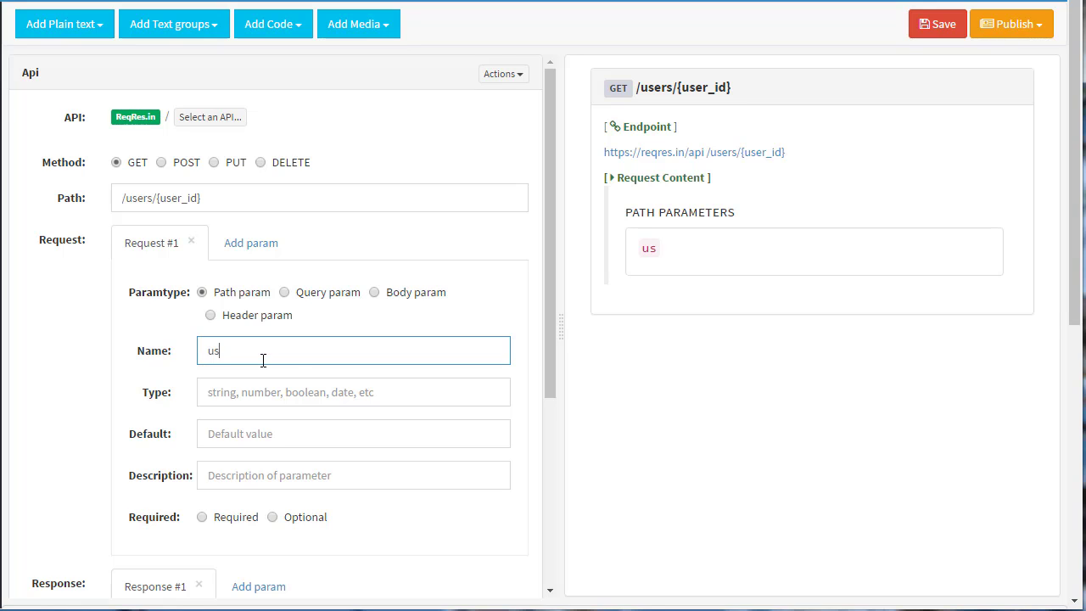
{"action": "left_click", "coordinate": [271, 384]}
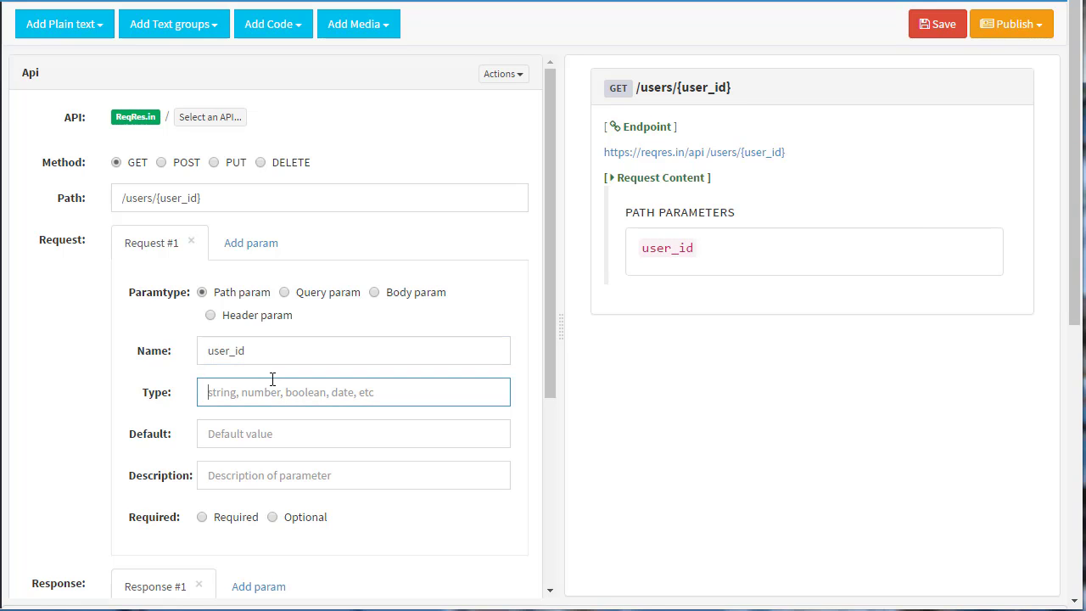
{"action": "type", "text": "number"}
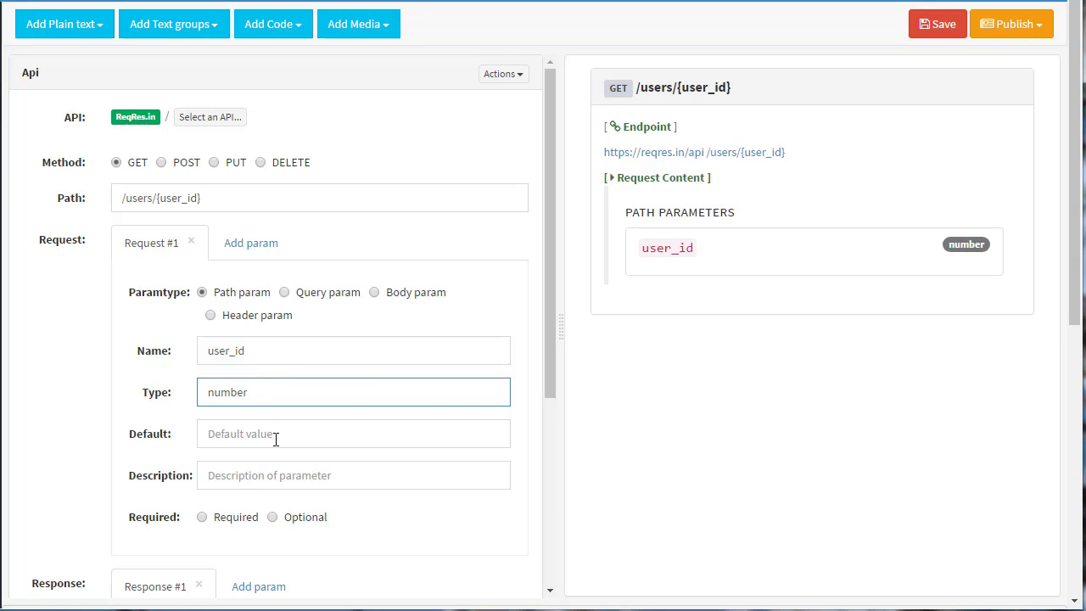
Give the user_id parameter the default value 2 and the description "user id of user", and mark it as required
{"action": "left_click", "coordinate": [275, 439]}
{"action": "type", "text": "2"}
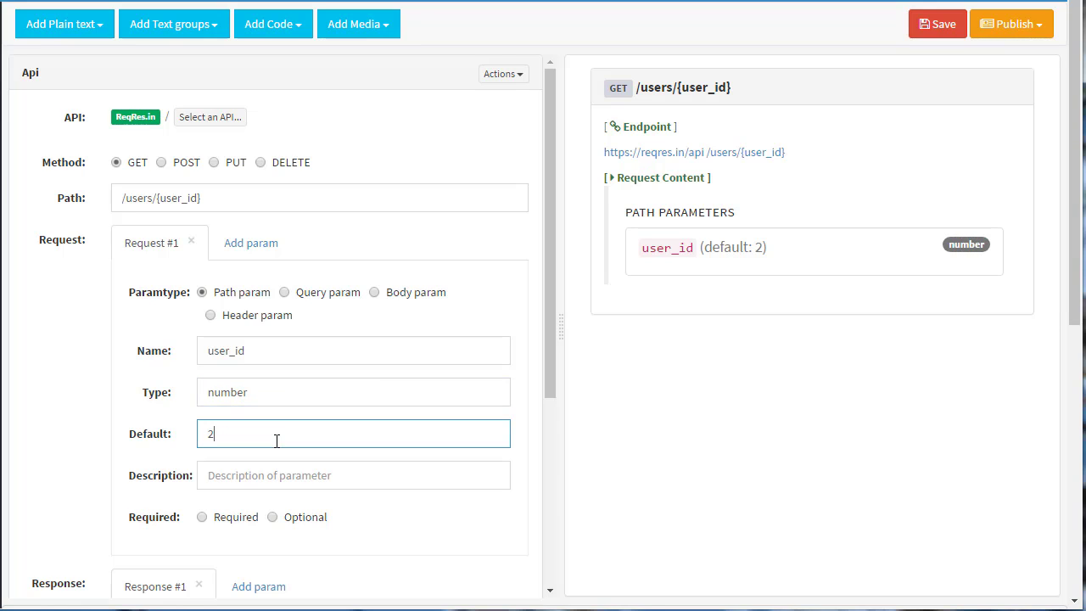
{"action": "left_click", "coordinate": [287, 473]}
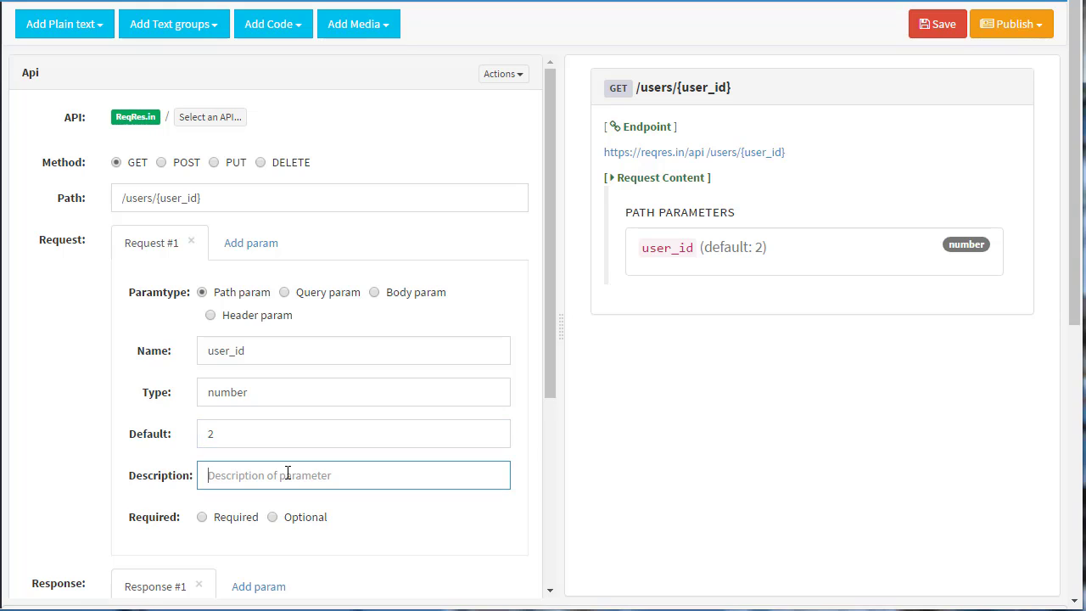
{"action": "type", "text": "user id of user"}
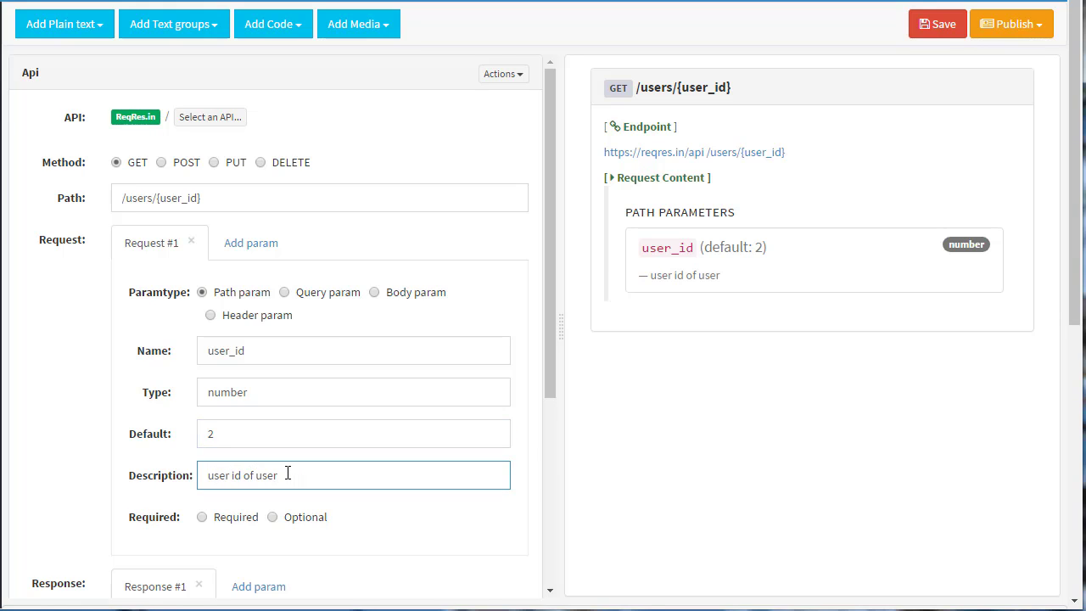
{"action": "left_click", "coordinate": [229, 516]}
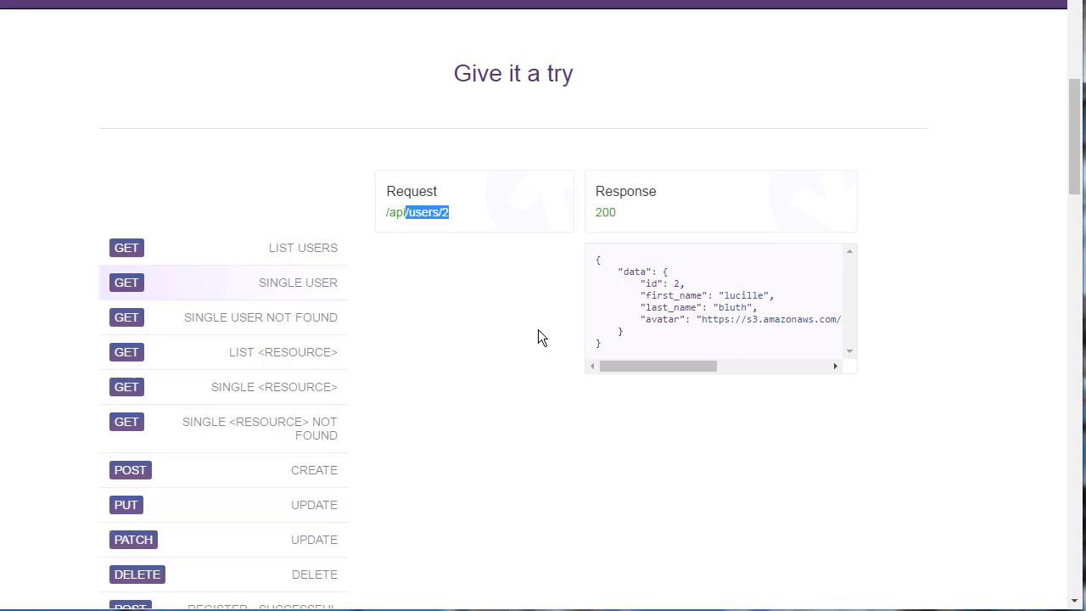
Check the single-user response code on ReqRes, and in the editor set the first response's code to 200 and MIME type to application/json
{"action": "left_click_drag", "start_coordinate": [594, 204], "coordinate": [630, 208]}
{"action": "left_click", "coordinate": [638, 229]}
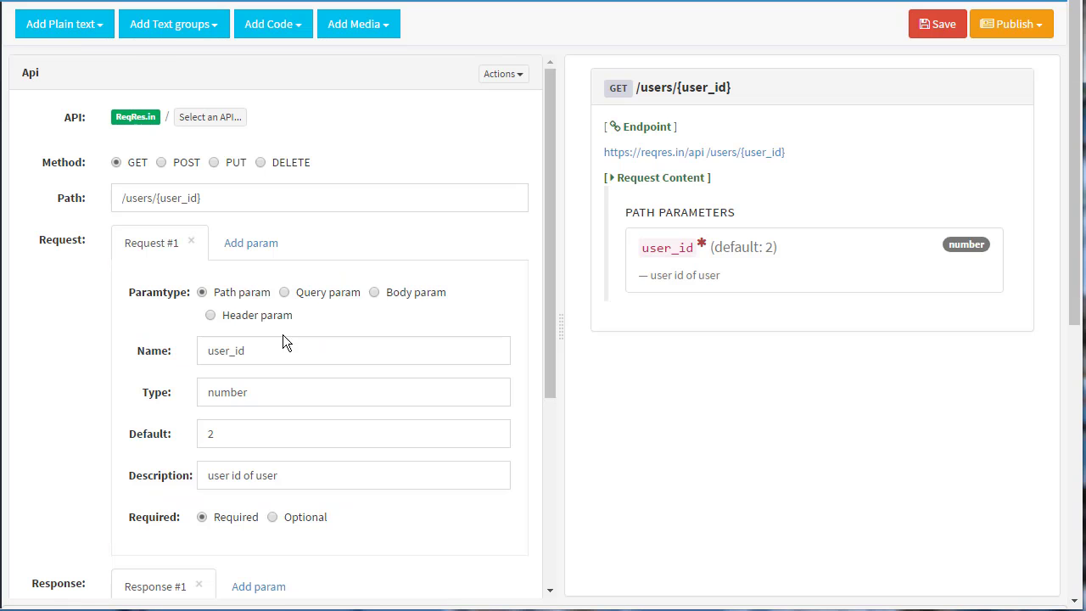
{"action": "scroll", "coordinate": [283, 340], "scroll_direction": "down", "scroll_amount": 4}
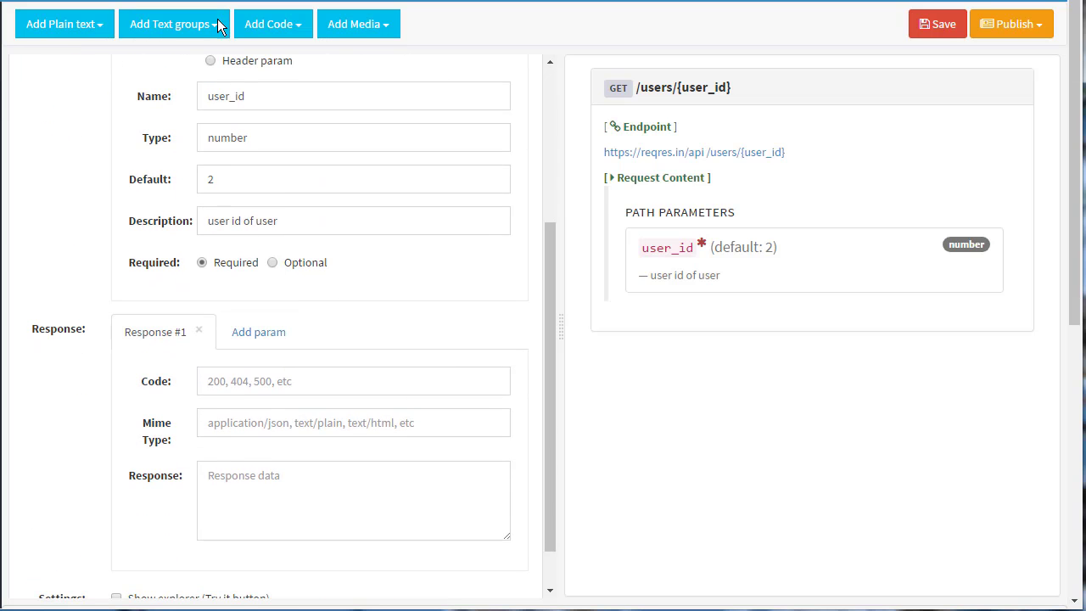
{"action": "left_click", "coordinate": [315, 393]}
{"action": "type", "text": "200"}
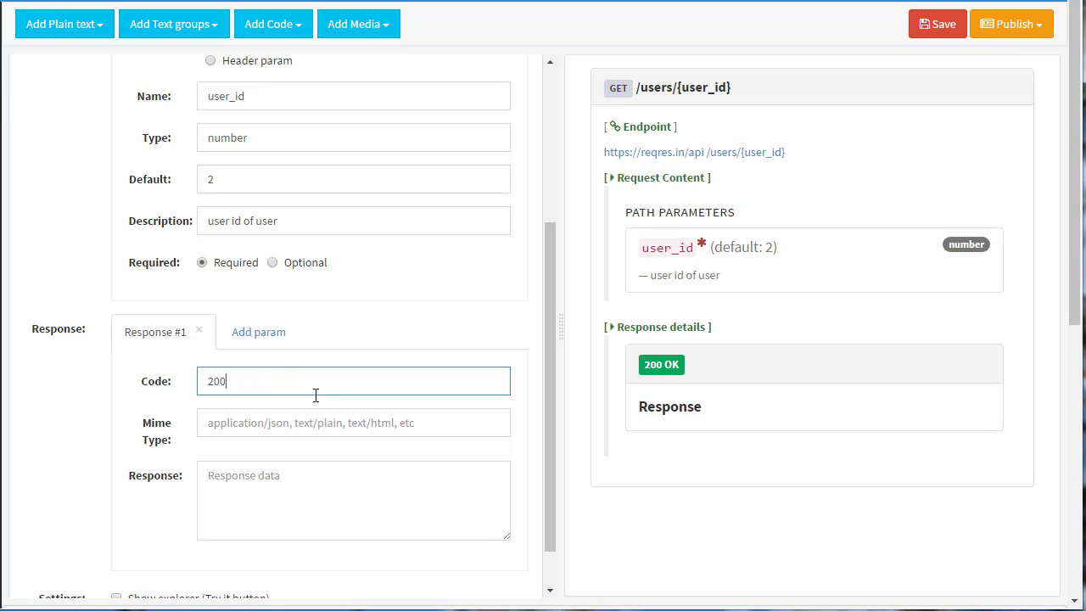
{"action": "left_click", "coordinate": [332, 427]}
{"action": "type", "text": "applica"}
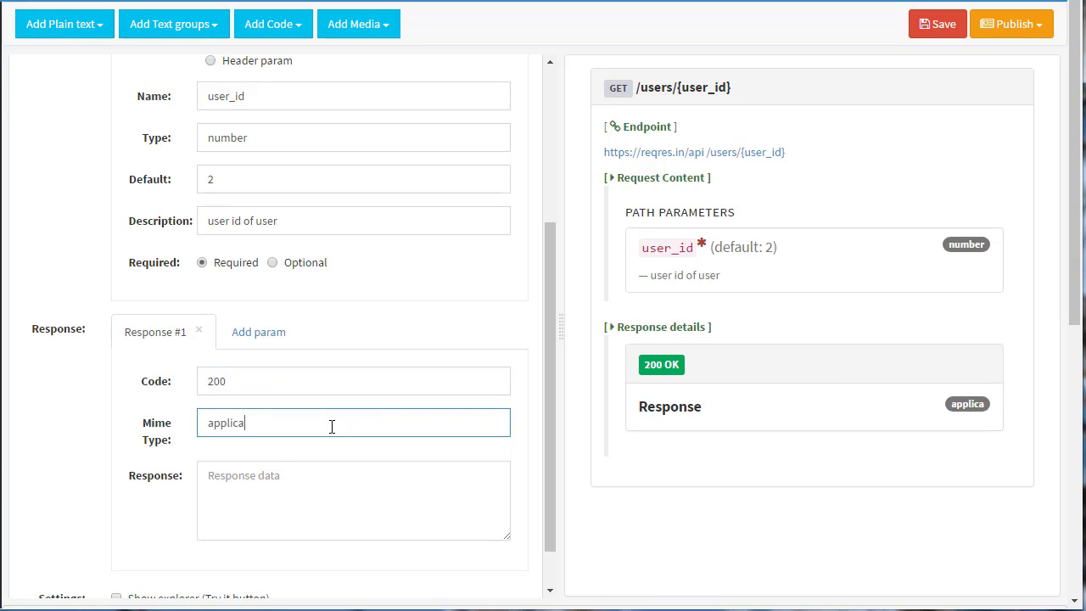
{"action": "type", "text": "tion/json"}
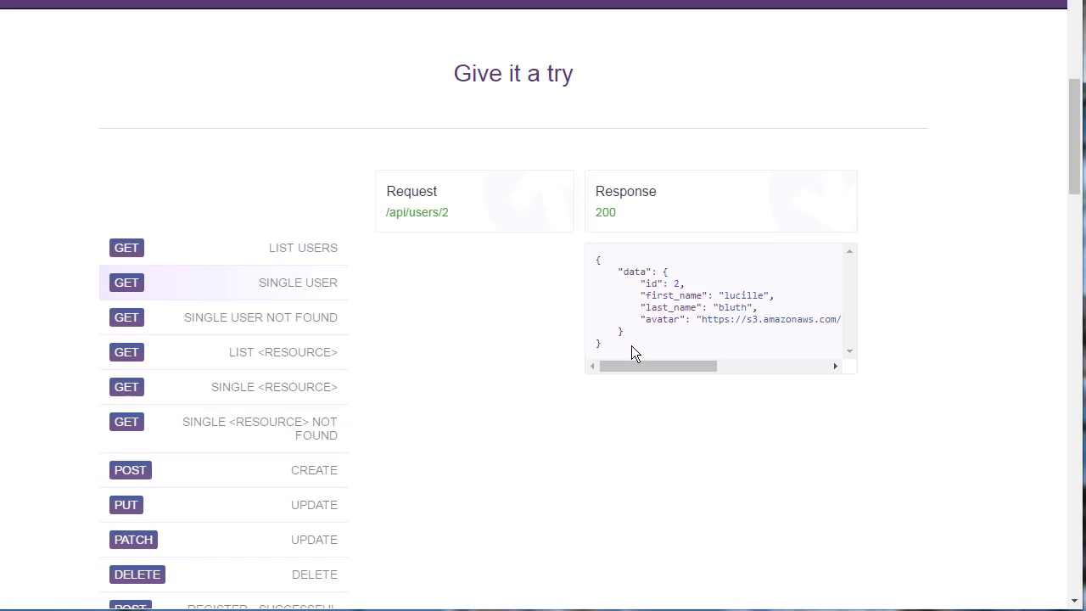
Copy the single-user JSON response from the ReqRes site and paste it into the editor as the first response's data
{"action": "left_click_drag", "start_coordinate": [631, 345], "coordinate": [592, 260]}
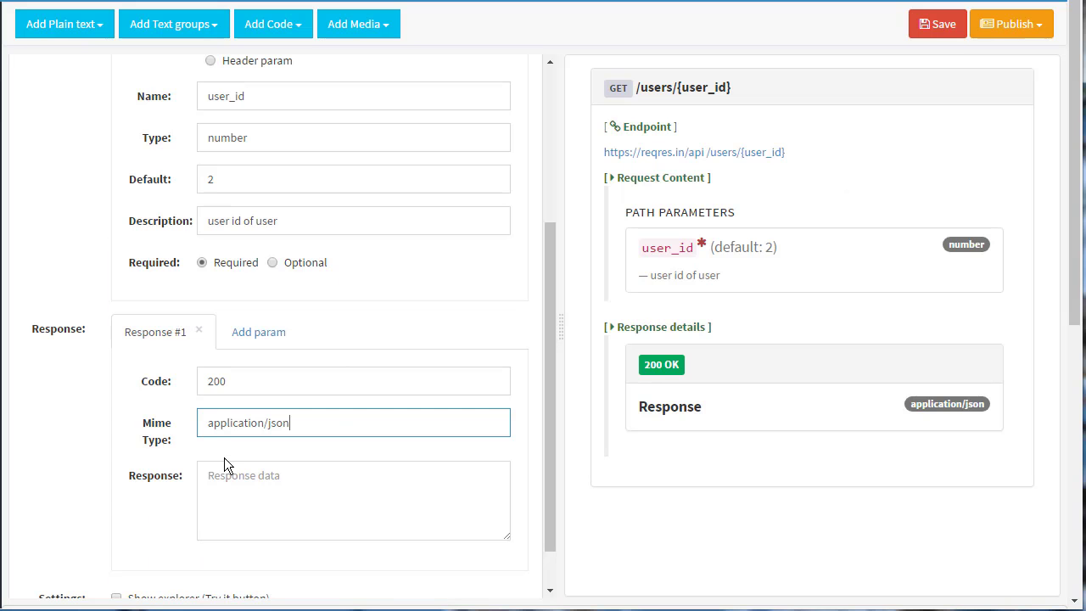
{"action": "left_click", "coordinate": [246, 502]}
{"action": "type", "text": "{     \"data\": {         \"id\": 2,         \"first_name\": \"lucille\",         \"last_name\": \"bluth\",         \"avatar\": \"https://s3.amazonaws.com/uifaces/faces/twitter/josephstein/128.jpg\"     } }"}
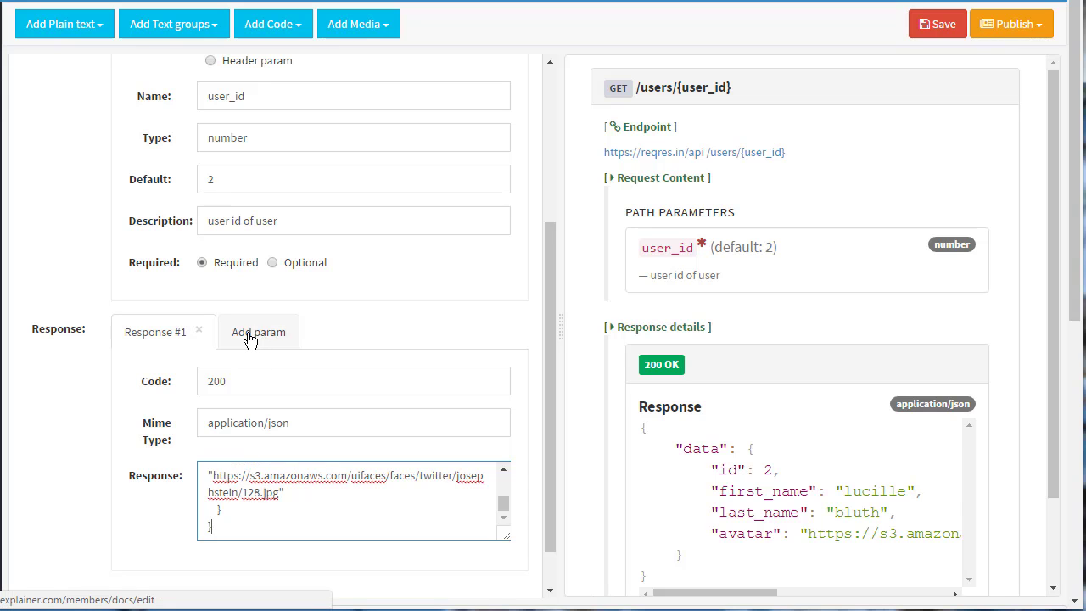
Add a second response, and on the ReqRes site copy the code 404 from the single-user-not-found example
{"action": "left_click", "coordinate": [250, 334]}
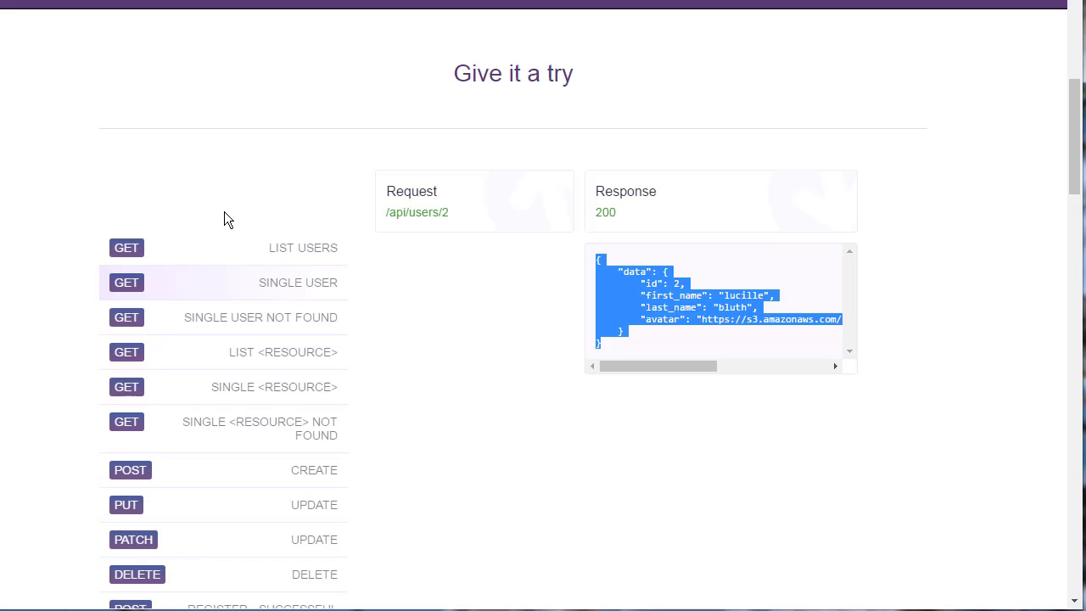
{"action": "left_click", "coordinate": [252, 314]}
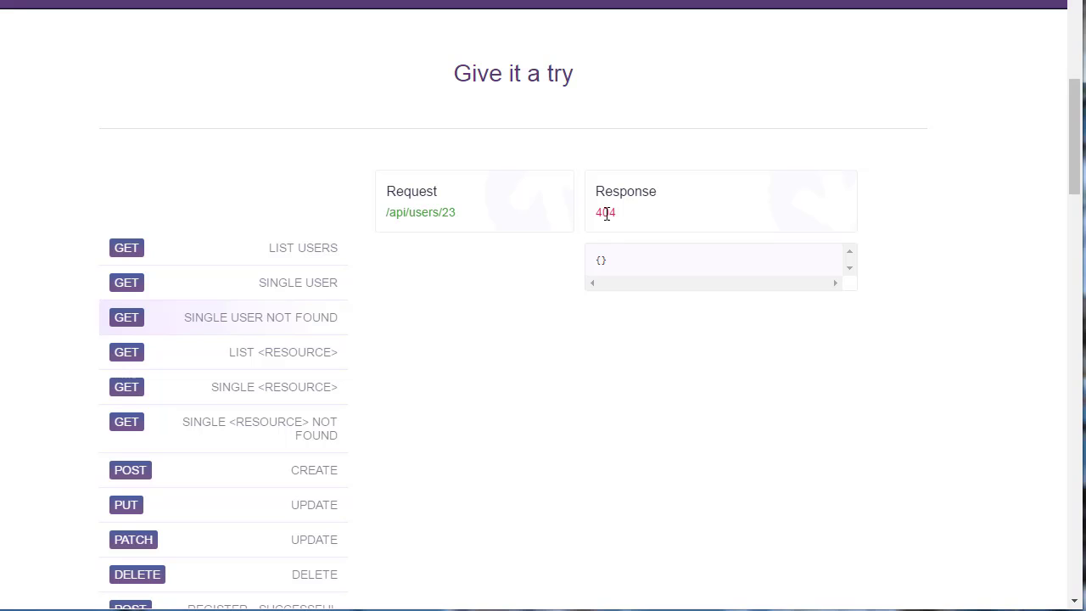
{"action": "double_click", "coordinate": [606, 214]}
{"action": "key", "text": "ctrl+c"}
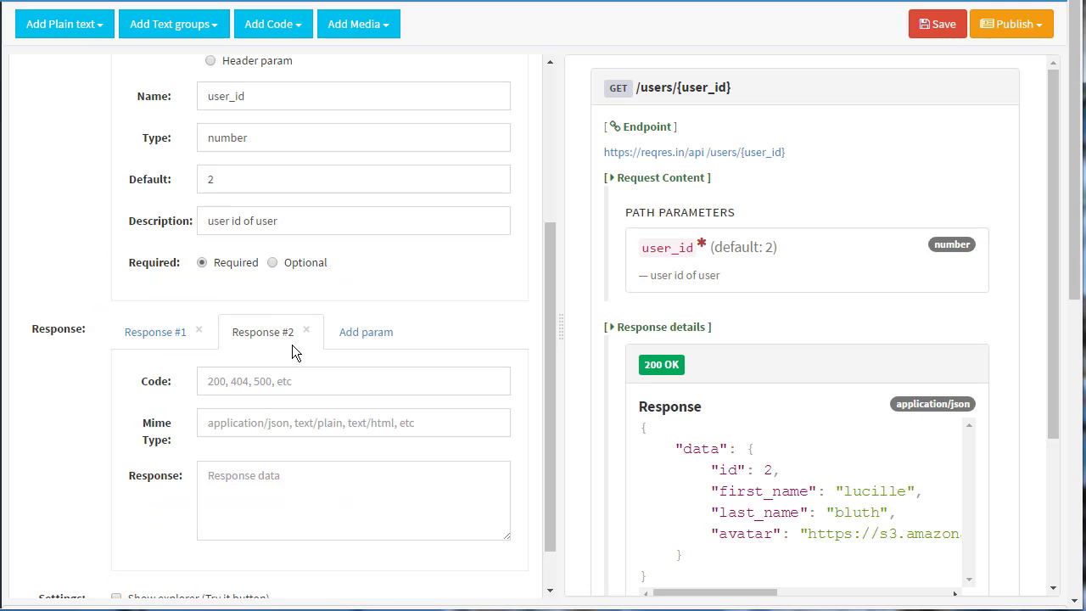
Back in the editor, set the second response's code to 404, its MIME type to application/json and its data to {}
{"action": "left_click", "coordinate": [303, 378]}
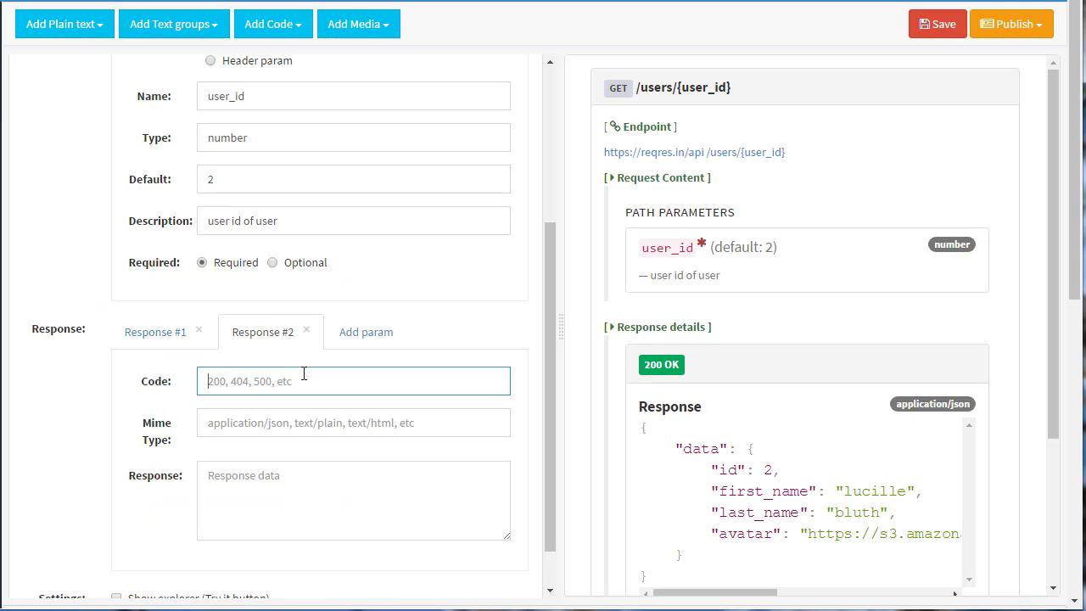
{"action": "key", "text": "ctrl+v"}
{"action": "left_click", "coordinate": [312, 420]}
{"action": "type", "text": "a"}
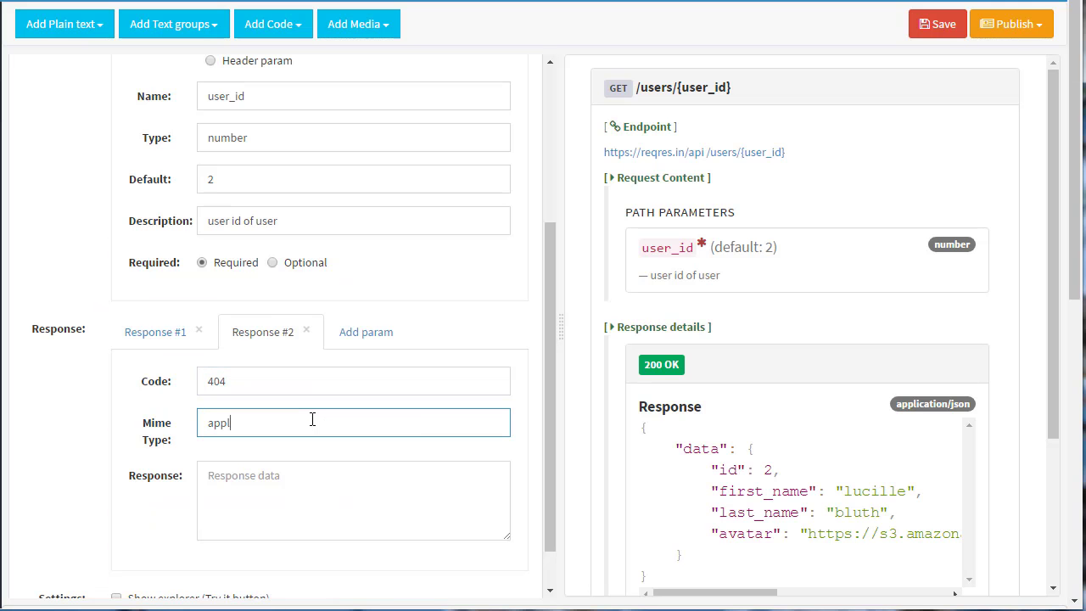
{"action": "type", "text": "pplication/json"}
{"action": "left_click", "coordinate": [289, 503]}
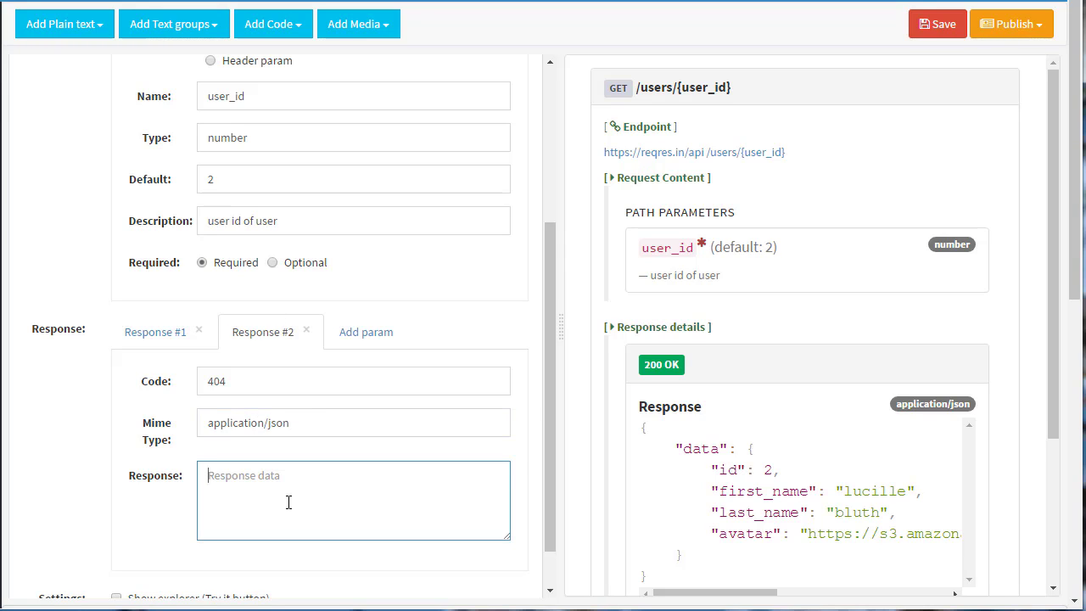
{"action": "type", "text": "{}"}
Review the documented responses in the live preview, toggling the collapsible response details
{"action": "scroll", "coordinate": [768, 346], "scroll_direction": "down", "scroll_amount": 2}
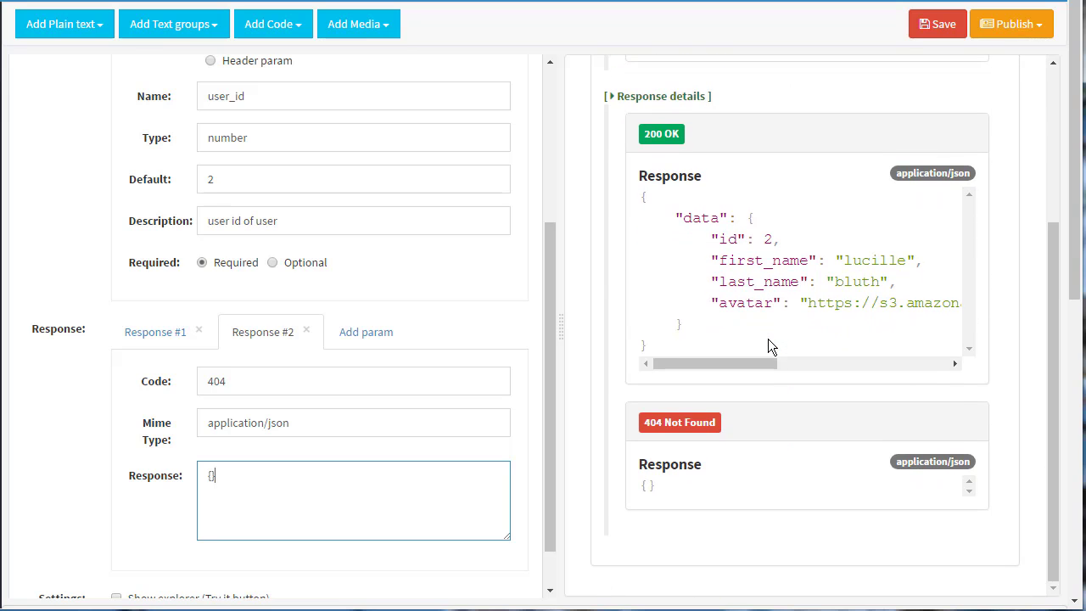
{"action": "left_click", "coordinate": [643, 102]}
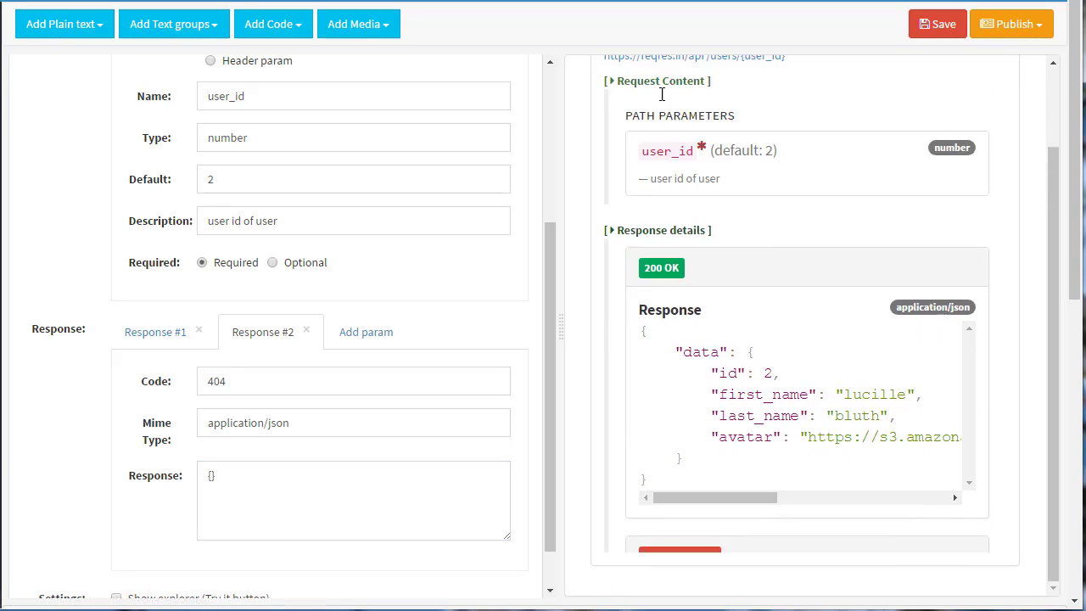
{"action": "left_click", "coordinate": [655, 327]}
{"action": "scroll", "coordinate": [718, 369], "scroll_direction": "down", "scroll_amount": 3}
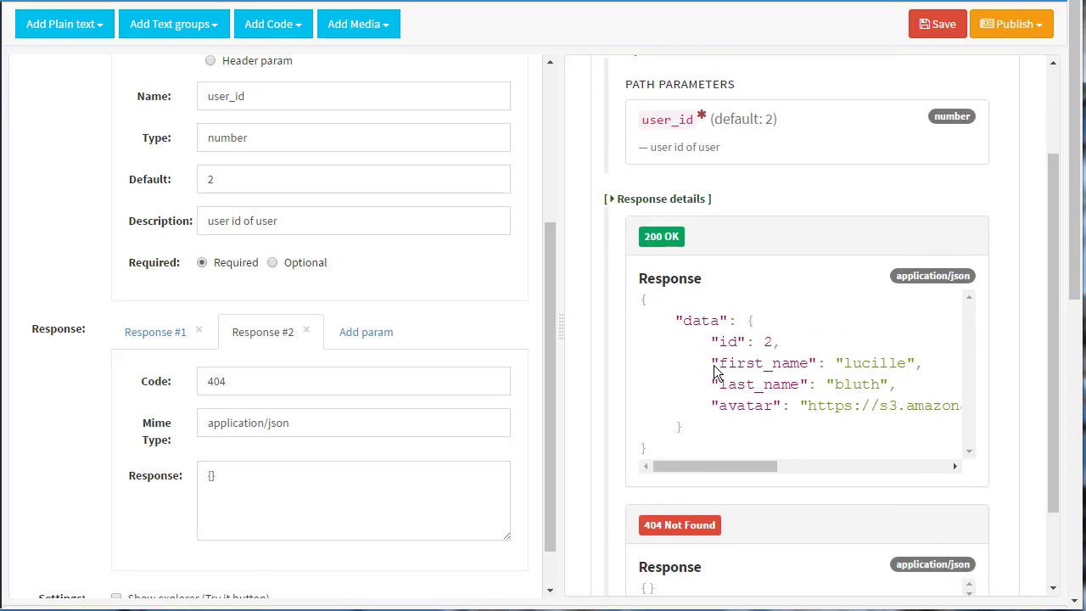
Enable the explorer with its Try it button for the Api block
{"action": "scroll", "coordinate": [143, 557], "scroll_direction": "down", "scroll_amount": 1}
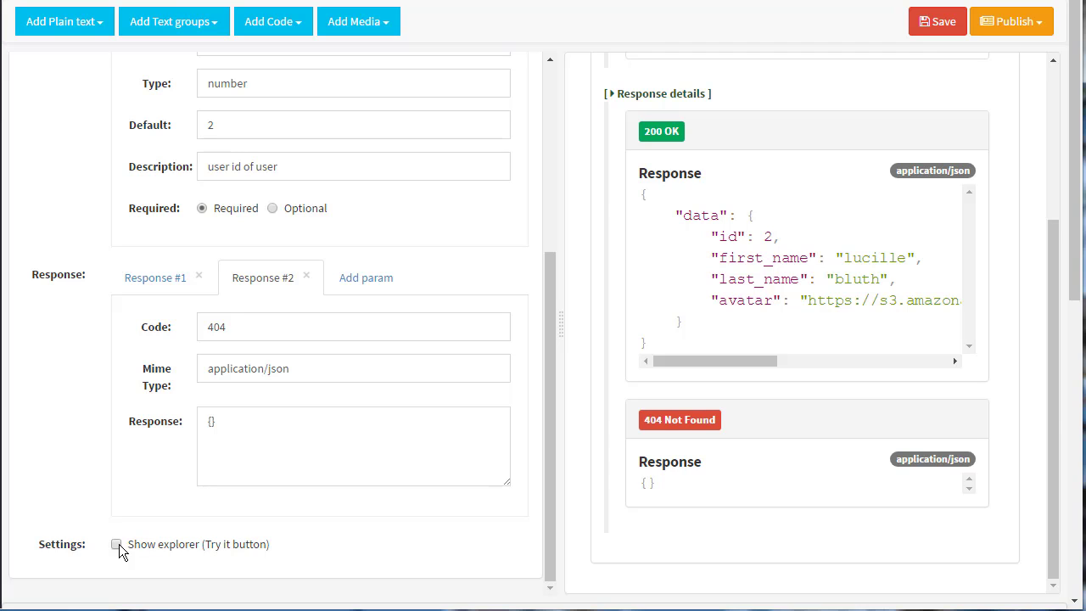
{"action": "left_click", "coordinate": [172, 550]}
{"action": "scroll", "coordinate": [726, 479], "scroll_direction": "down", "scroll_amount": 1}
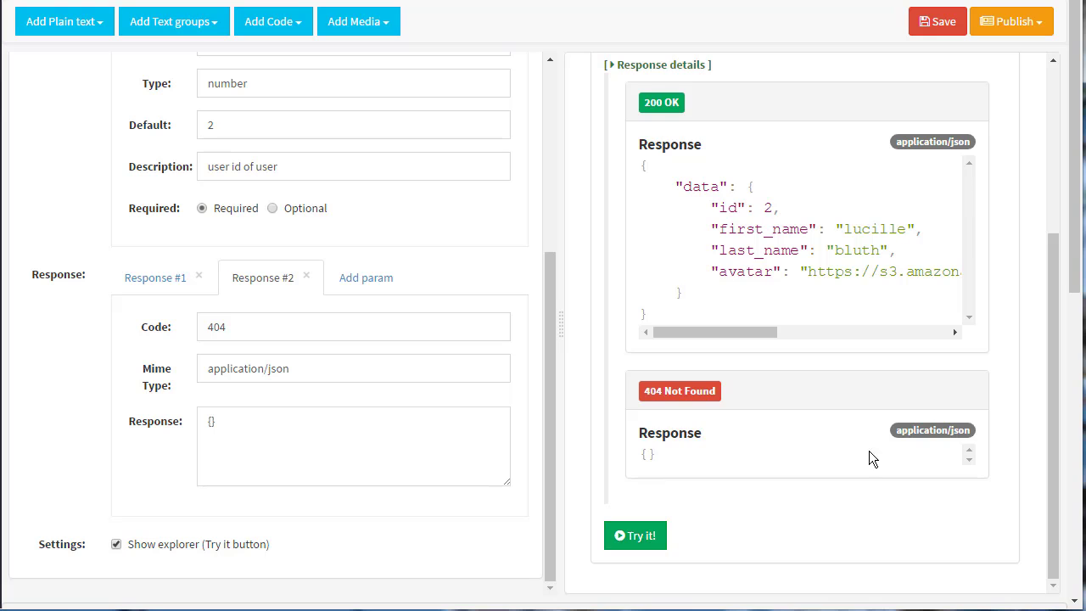
Open the API Explorer from the preview and run the request with user_id 2
{"action": "scroll", "coordinate": [869, 450], "scroll_direction": "up", "scroll_amount": 3}
{"action": "scroll", "coordinate": [890, 194], "scroll_direction": "down", "scroll_amount": 3}
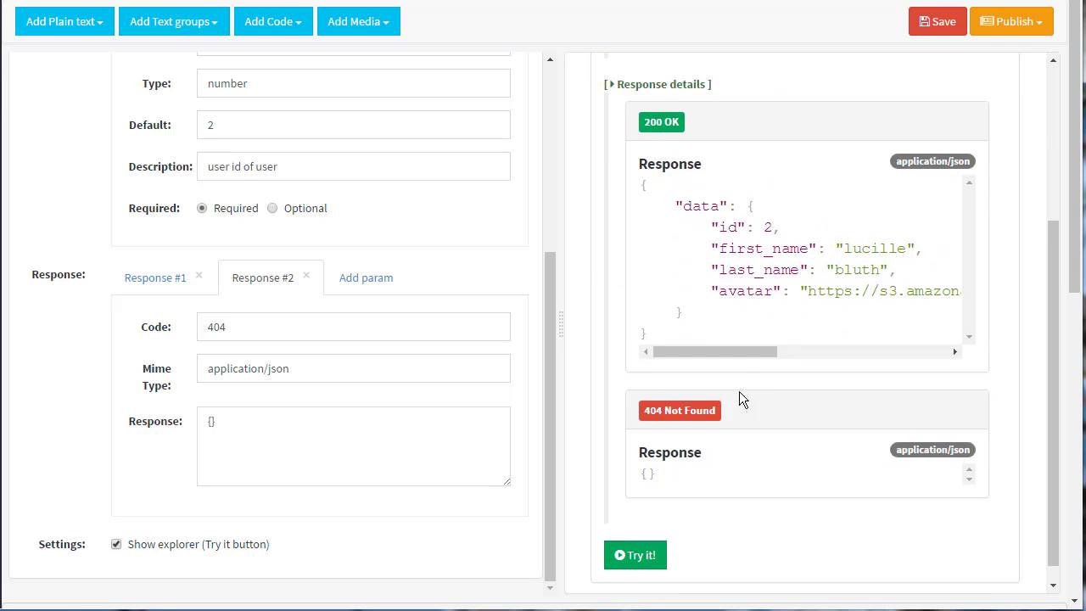
{"action": "left_click", "coordinate": [648, 540]}
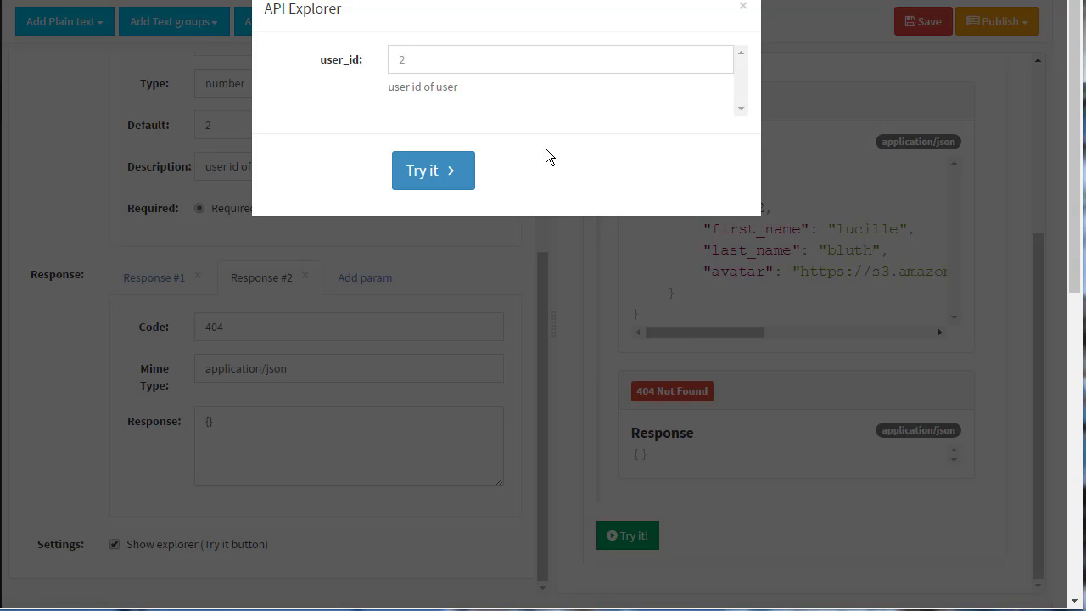
{"action": "left_click", "coordinate": [424, 61]}
{"action": "type", "text": "2"}
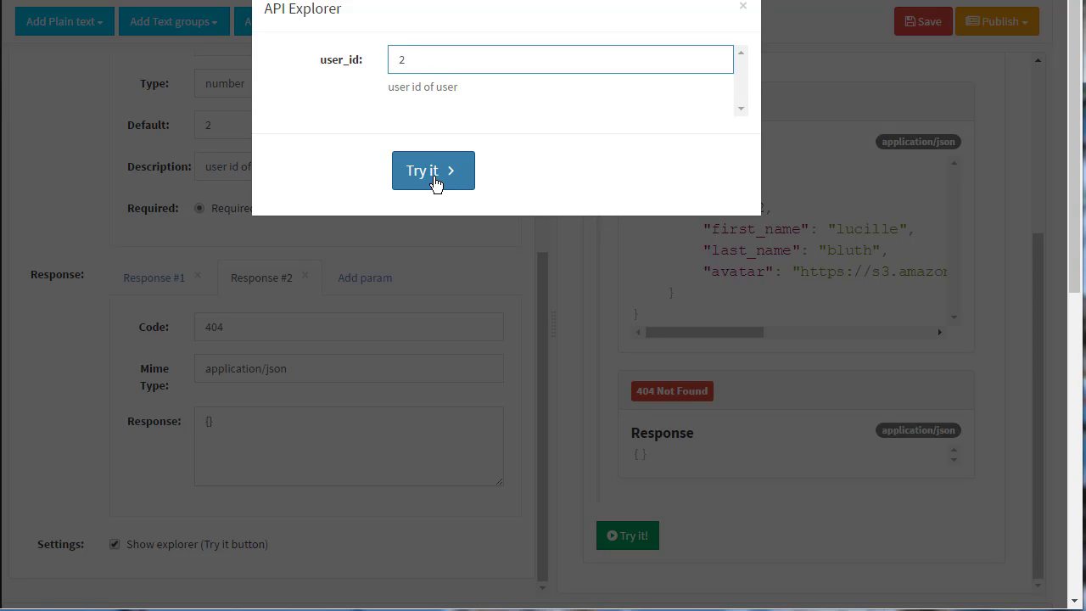
{"action": "left_click", "coordinate": [435, 180]}
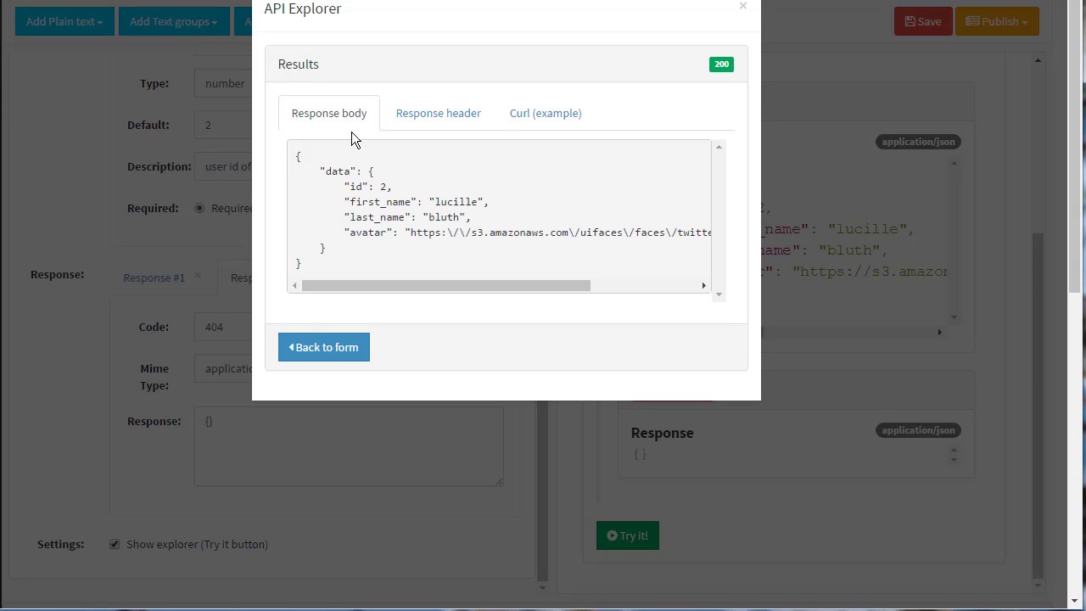
Examine the request's response body, response header and curl example in the API Explorer results
{"action": "left_click_drag", "start_coordinate": [302, 156], "coordinate": [390, 252]}
{"action": "left_click", "coordinate": [391, 247]}
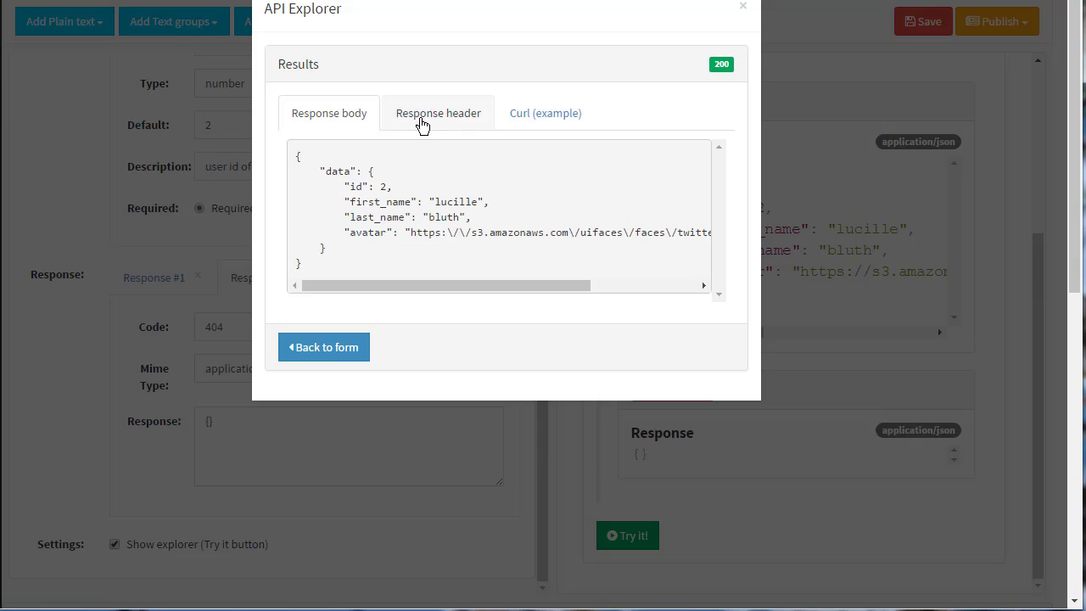
{"action": "left_click", "coordinate": [421, 118]}
{"action": "left_click_drag", "start_coordinate": [337, 166], "coordinate": [500, 298]}
{"action": "left_click", "coordinate": [502, 296]}
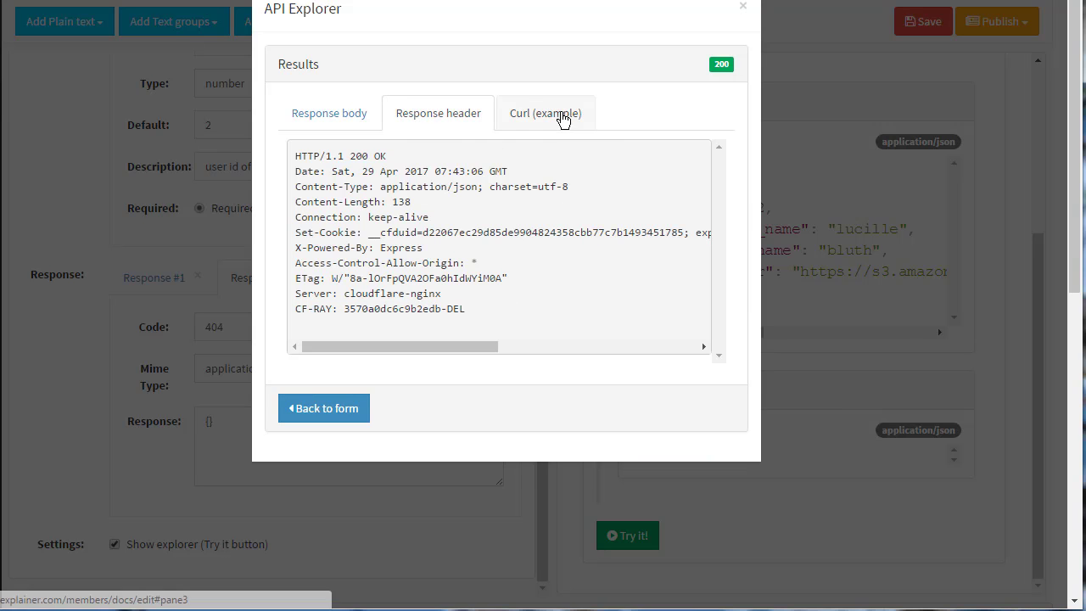
{"action": "left_click", "coordinate": [564, 116]}
{"action": "left_click_drag", "start_coordinate": [297, 157], "coordinate": [675, 167]}
{"action": "left_click", "coordinate": [674, 168]}
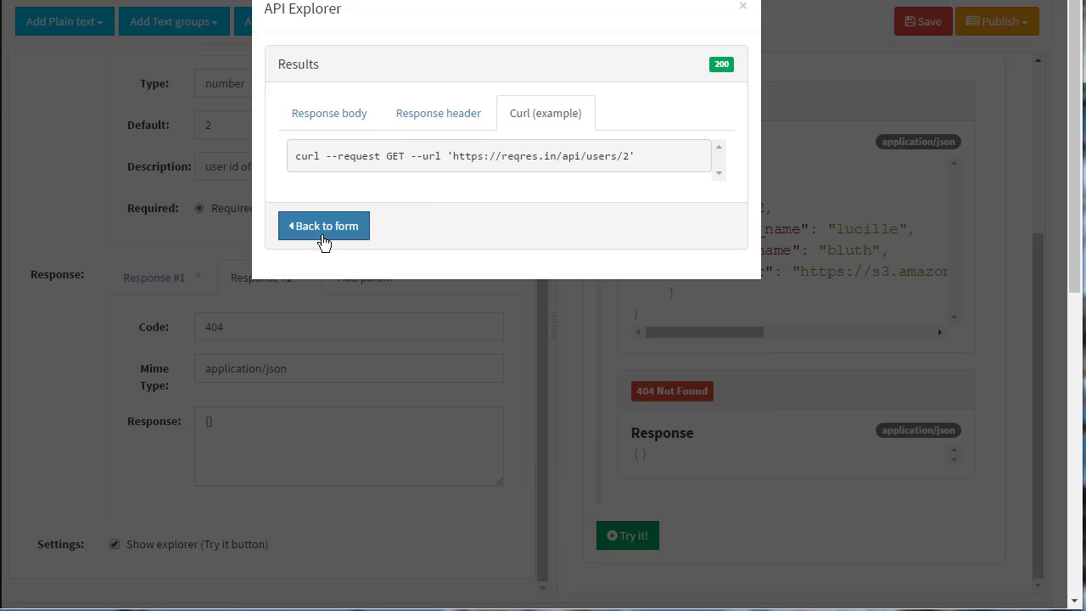
Return to the API Explorer's request form and run the request with user_id 23
{"action": "left_click", "coordinate": [321, 231]}
{"action": "left_click", "coordinate": [448, 61]}
{"action": "type", "text": "3"}
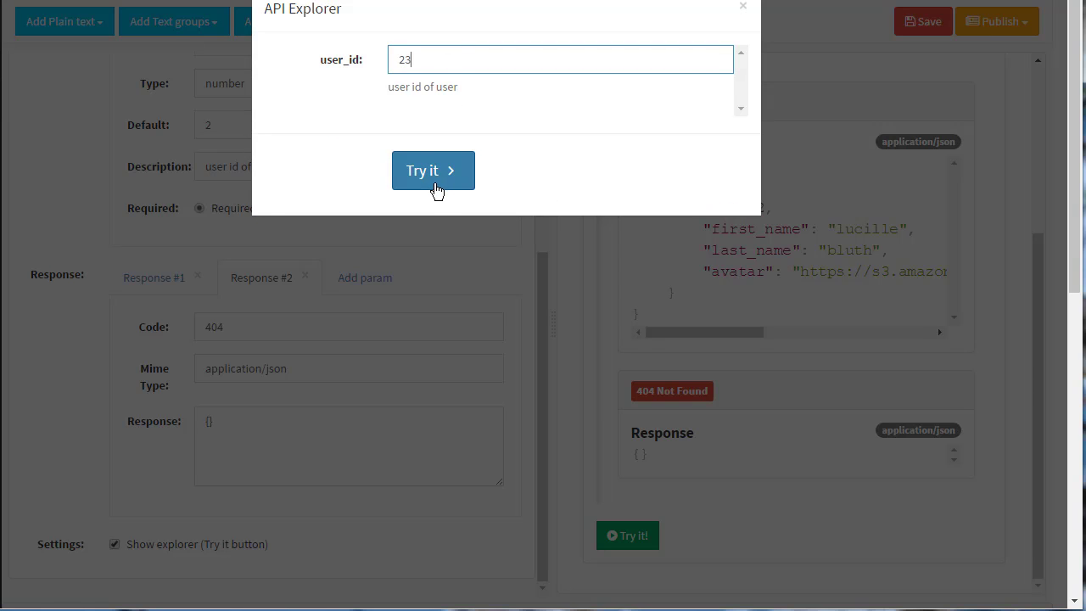
{"action": "left_click", "coordinate": [433, 188]}
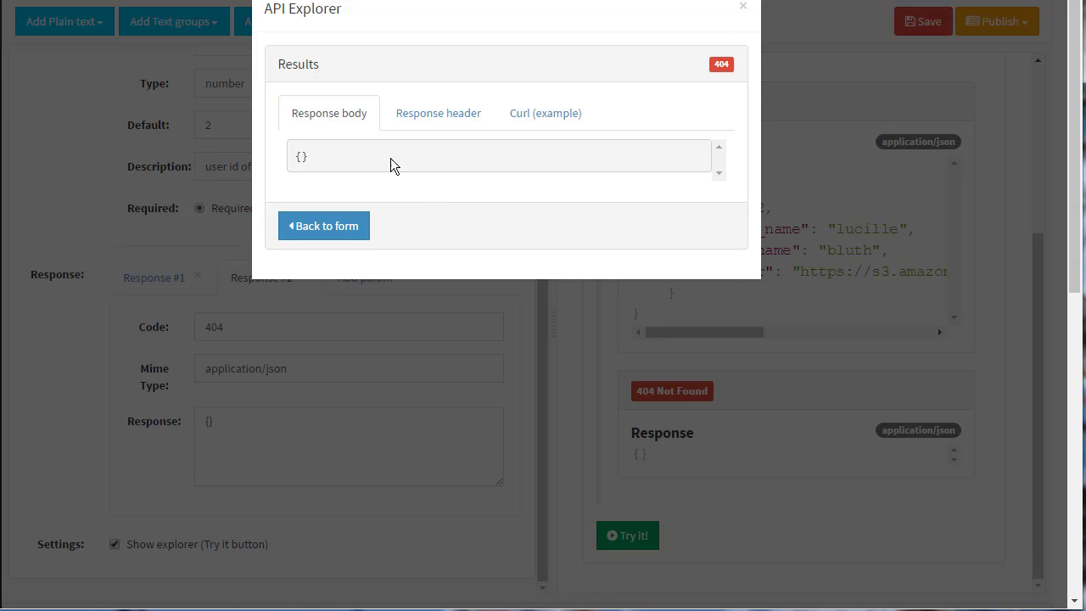
Examine the status code, response header and curl example for the user_id 23 request, and close the API Explorer
{"action": "left_click", "coordinate": [424, 119]}
{"action": "left_click_drag", "start_coordinate": [722, 62], "coordinate": [677, 65]}
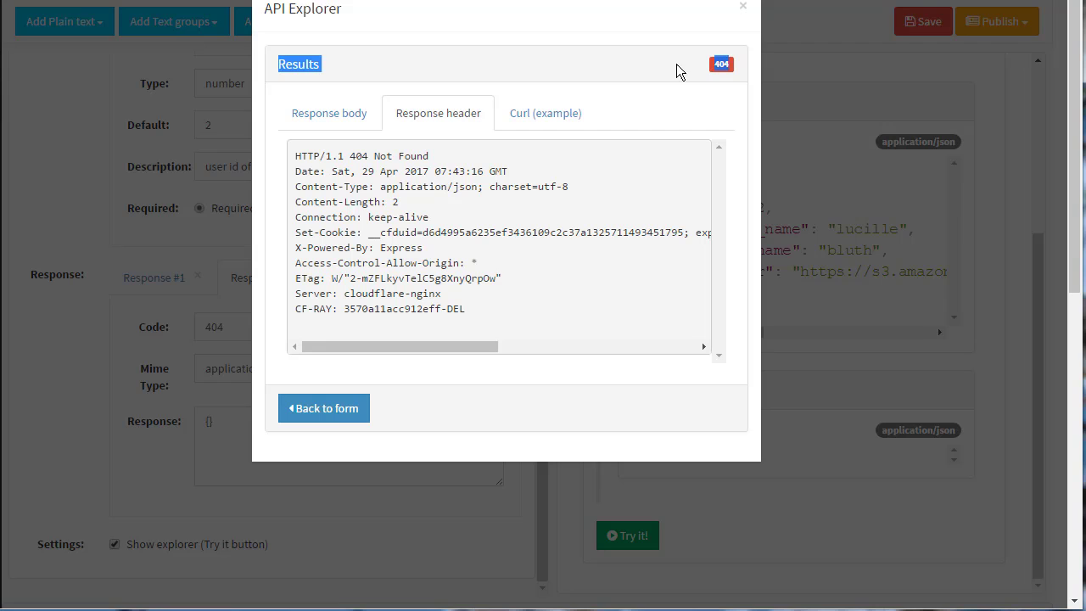
{"action": "left_click", "coordinate": [724, 77]}
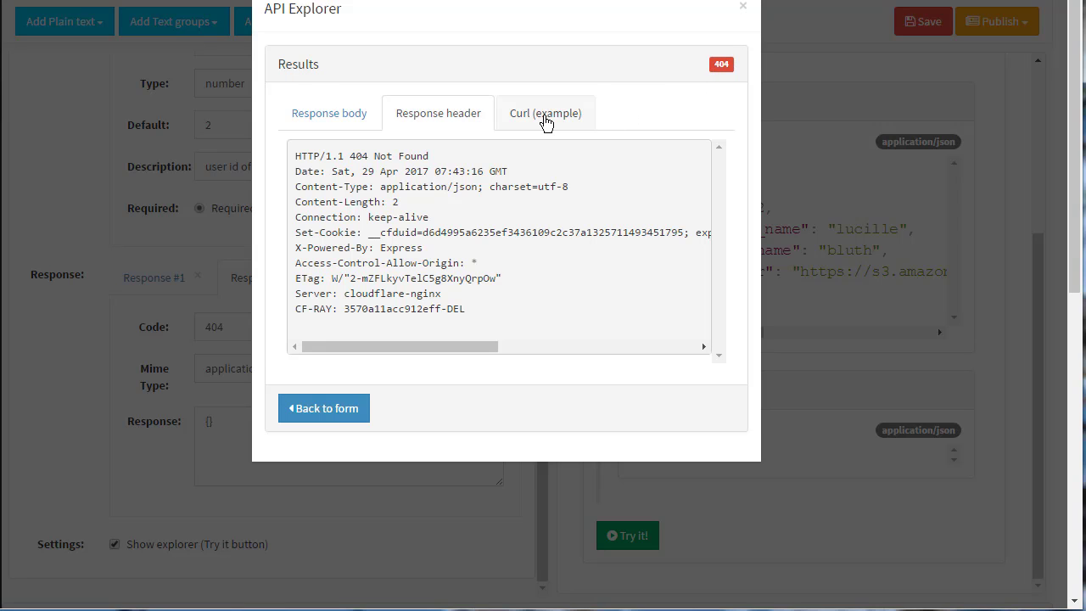
{"action": "left_click", "coordinate": [547, 119]}
{"action": "left_click", "coordinate": [355, 227]}
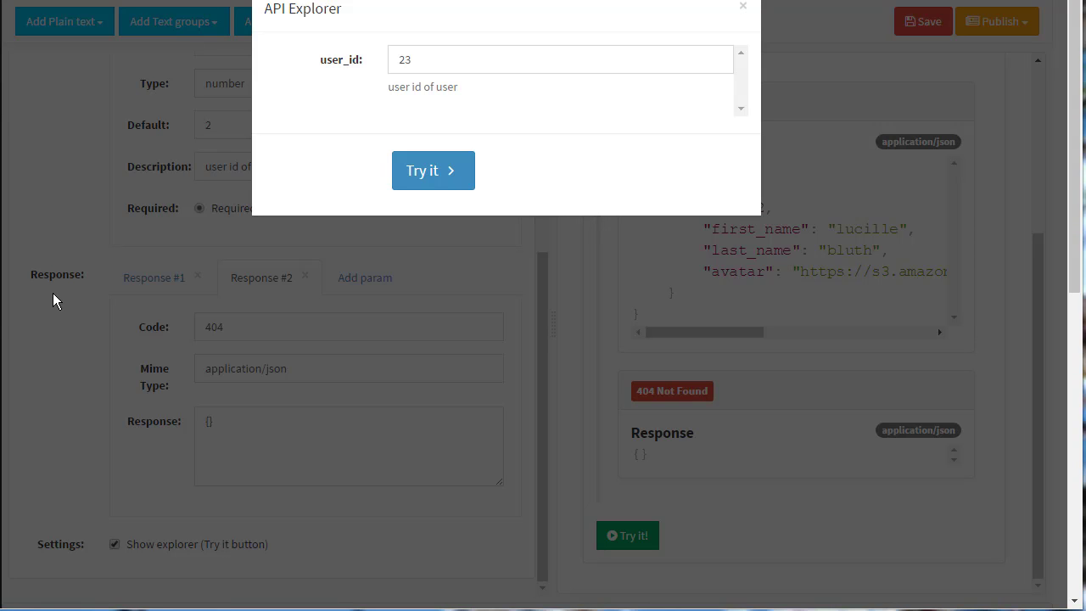
{"action": "left_click", "coordinate": [737, 10]}
Remove the Api block from the page
{"action": "scroll", "coordinate": [523, 101], "scroll_direction": "up", "scroll_amount": 4}
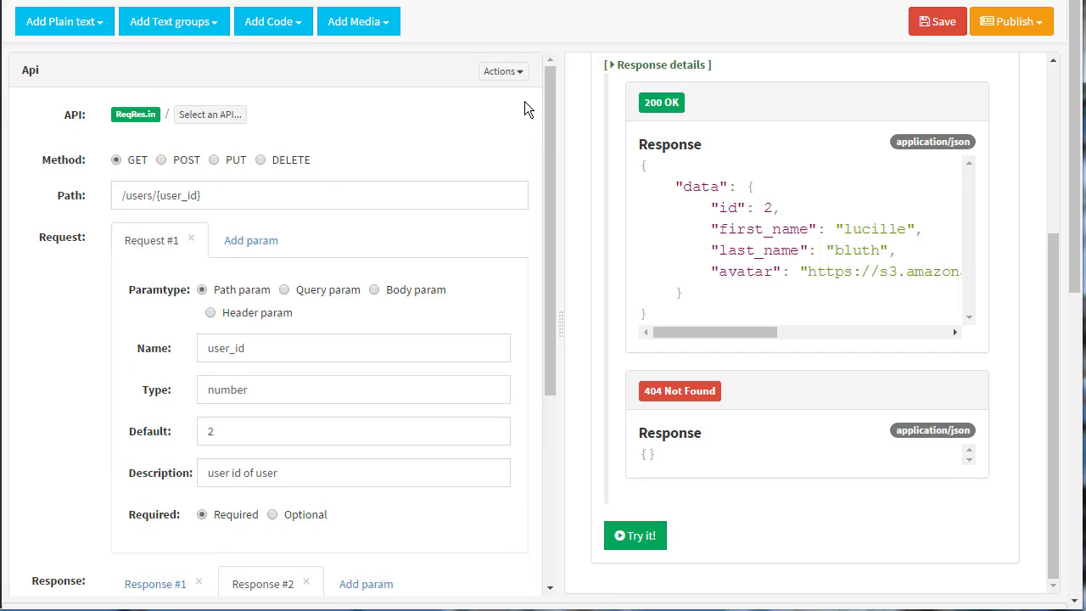
{"action": "left_click", "coordinate": [502, 71]}
{"action": "left_click", "coordinate": [466, 195]}
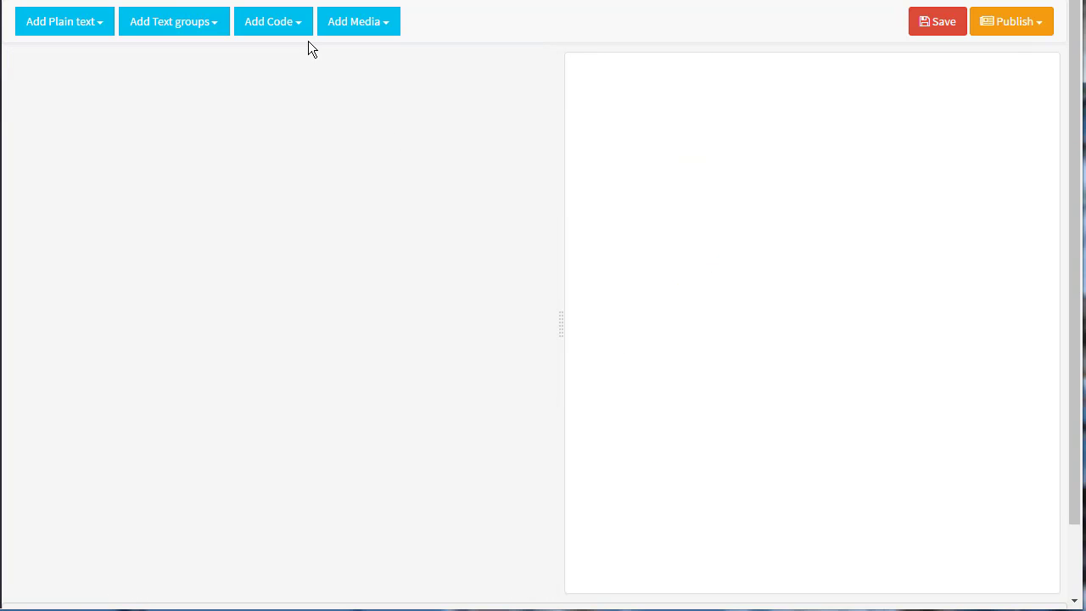
Add an Image block to look at its upload options and title field, and remove the block again
{"action": "left_click", "coordinate": [329, 33]}
{"action": "left_click", "coordinate": [363, 60]}
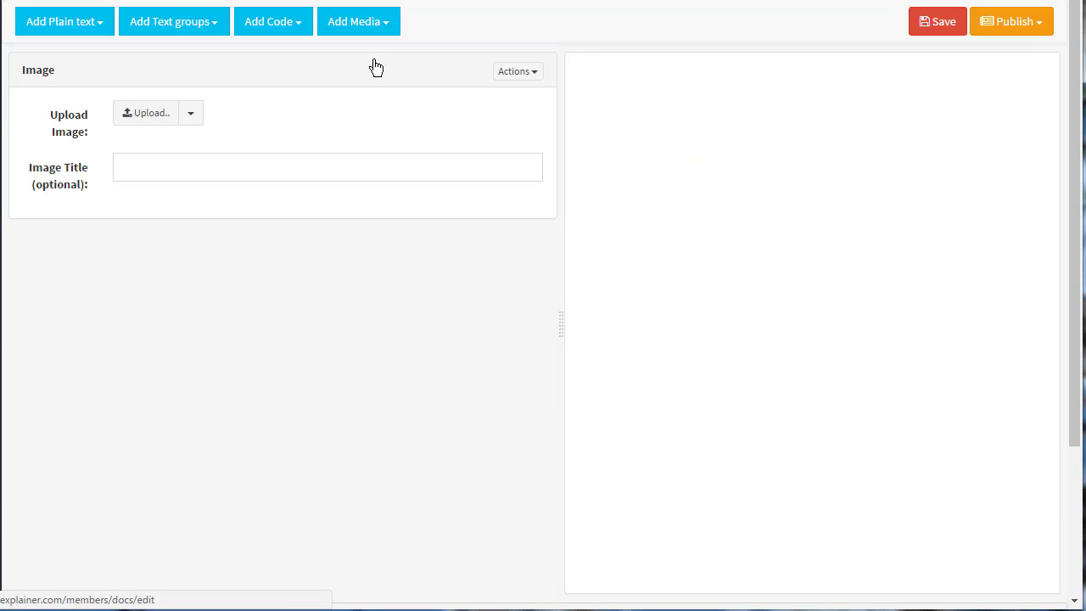
{"action": "left_click", "coordinate": [191, 113]}
{"action": "left_click", "coordinate": [215, 166]}
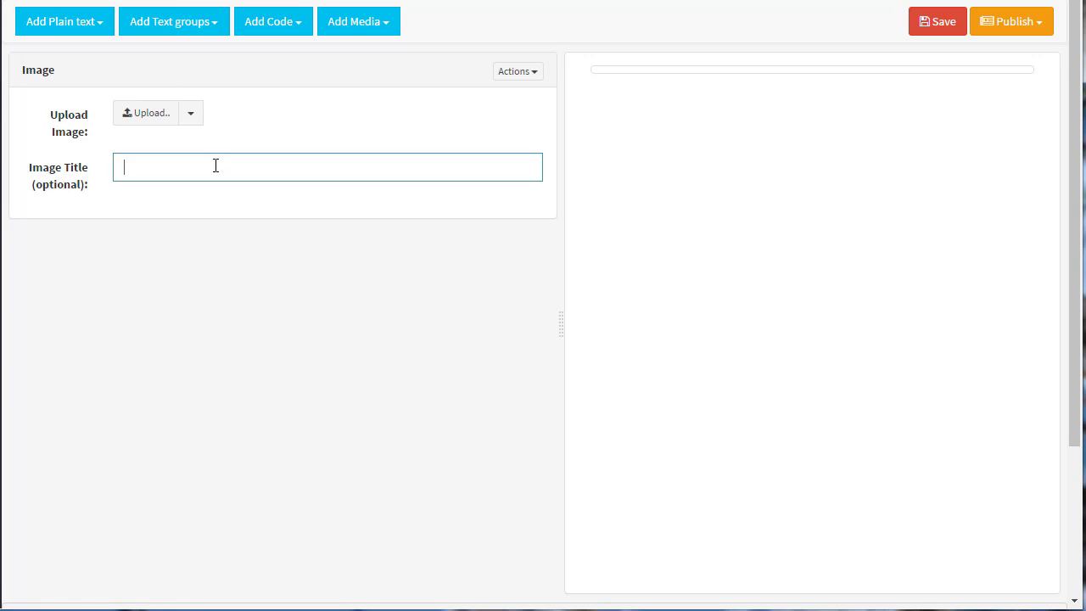
{"action": "left_click", "coordinate": [514, 71]}
{"action": "left_click", "coordinate": [503, 196]}
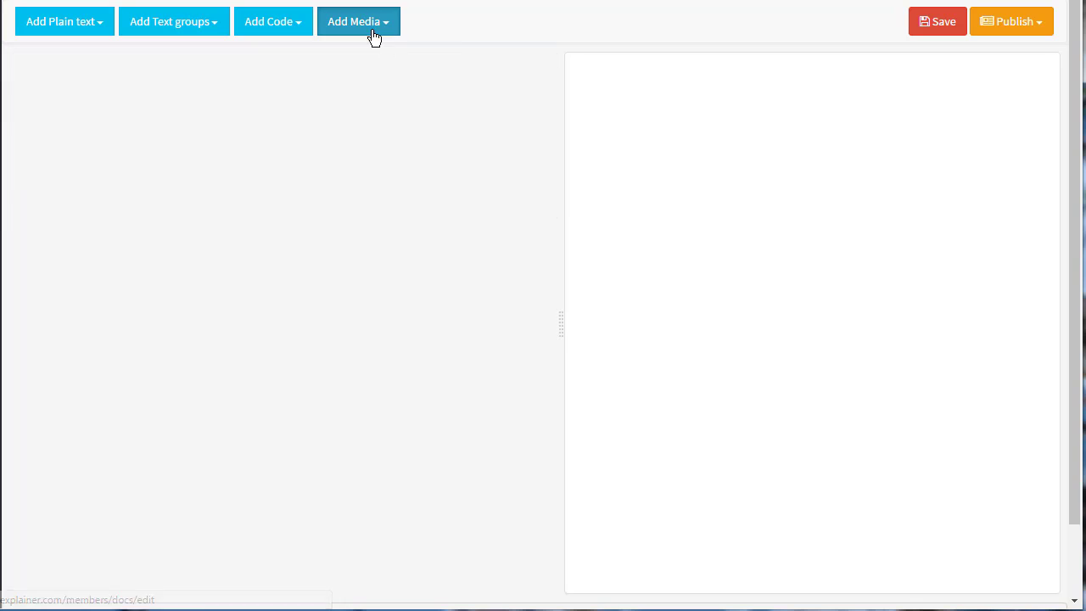
Add a Video block to the page and title it "Video title"
{"action": "left_click", "coordinate": [371, 30]}
{"action": "left_click", "coordinate": [359, 105]}
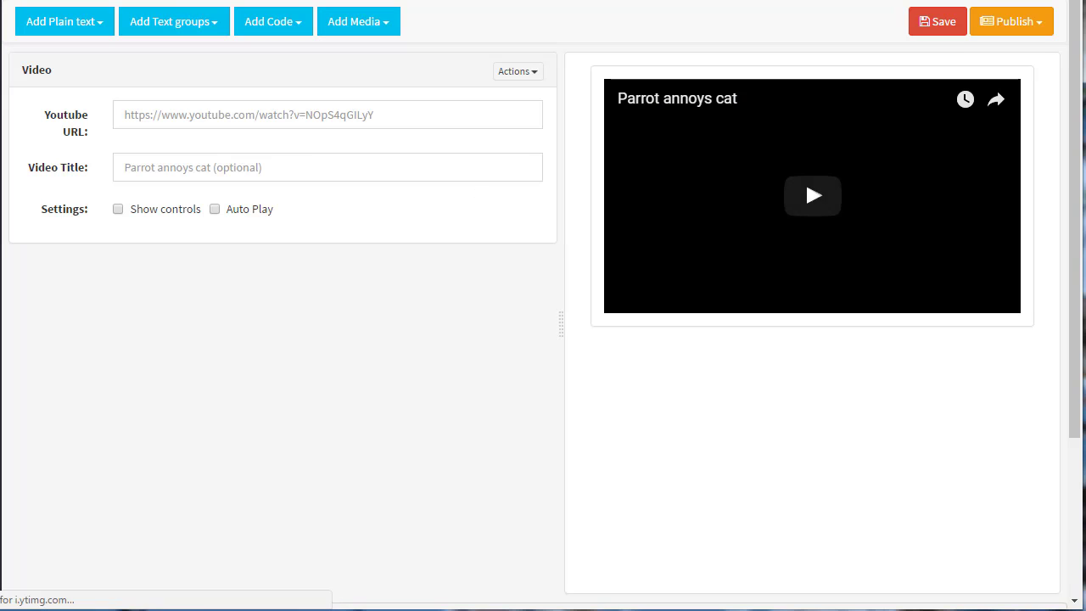
{"action": "left_click", "coordinate": [165, 174]}
{"action": "type", "text": "V"}
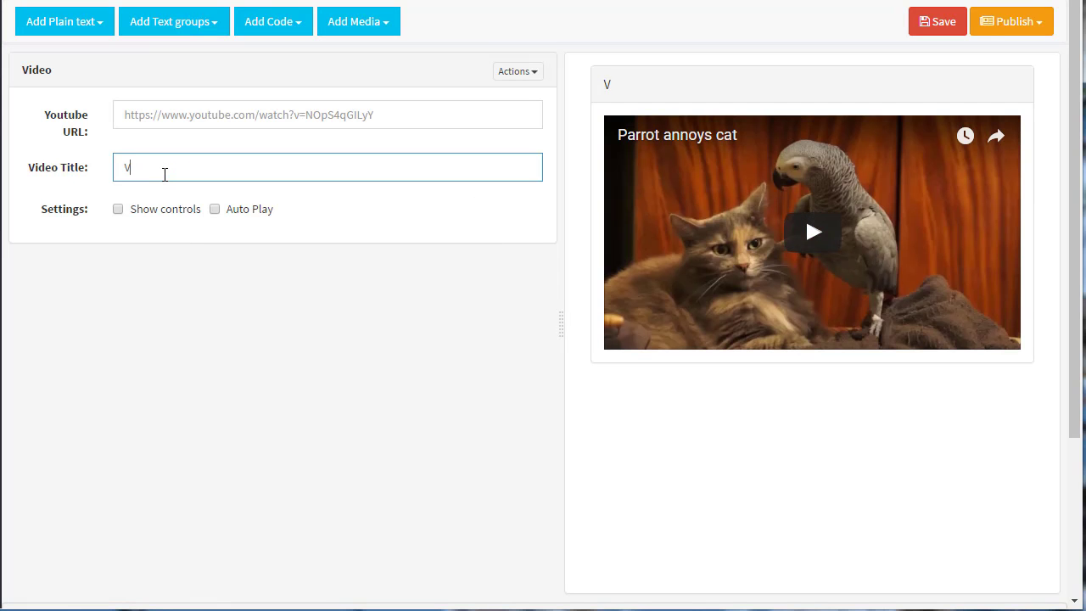
{"action": "type", "text": "ideo title"}
Try the Show controls and Auto Play settings on the Video block, and turn both off again
{"action": "left_click", "coordinate": [174, 213]}
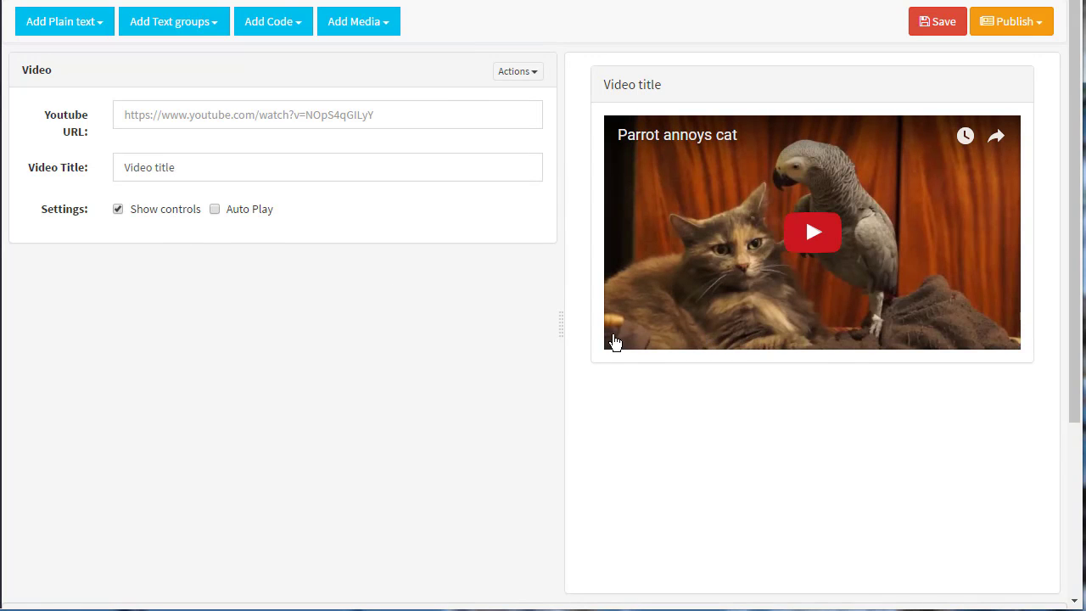
{"action": "left_click", "coordinate": [218, 212]}
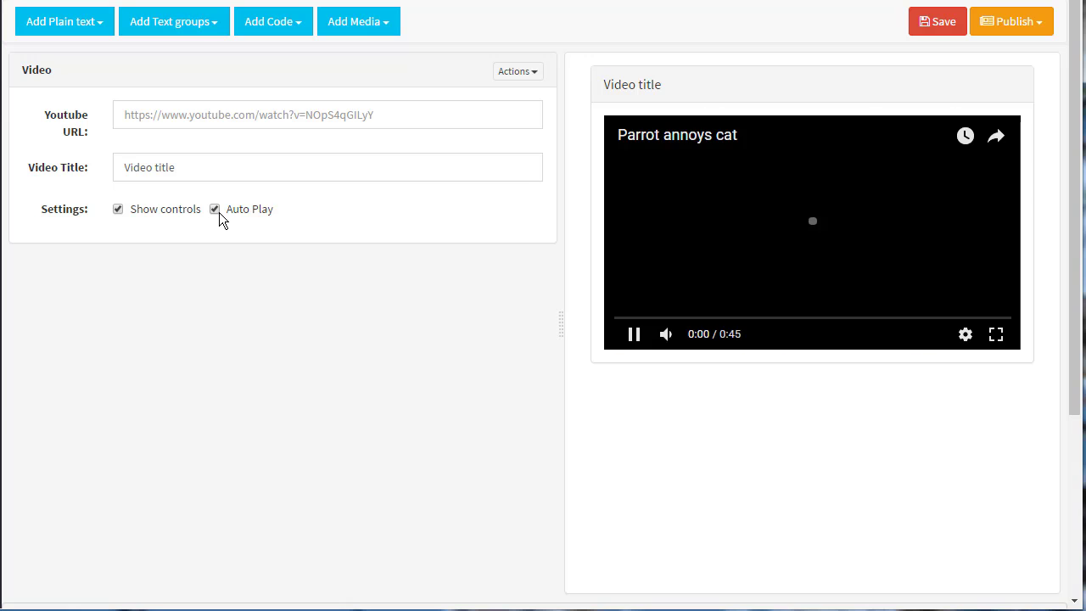
{"action": "left_click", "coordinate": [219, 212]}
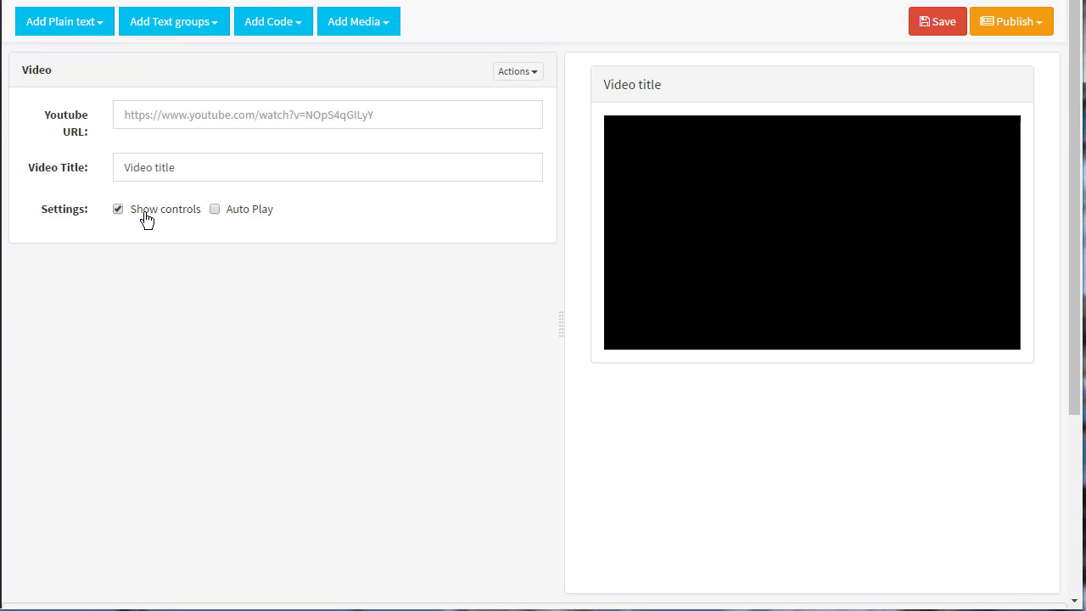
{"action": "left_click", "coordinate": [145, 214]}
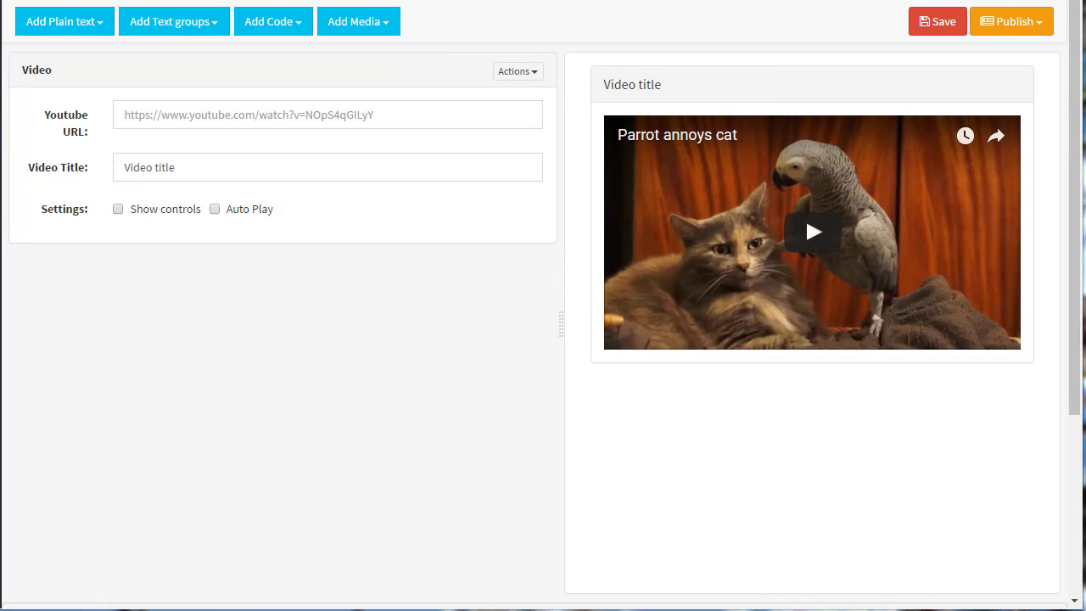
Save the document with the title "my test"
{"action": "left_click", "coordinate": [938, 33]}
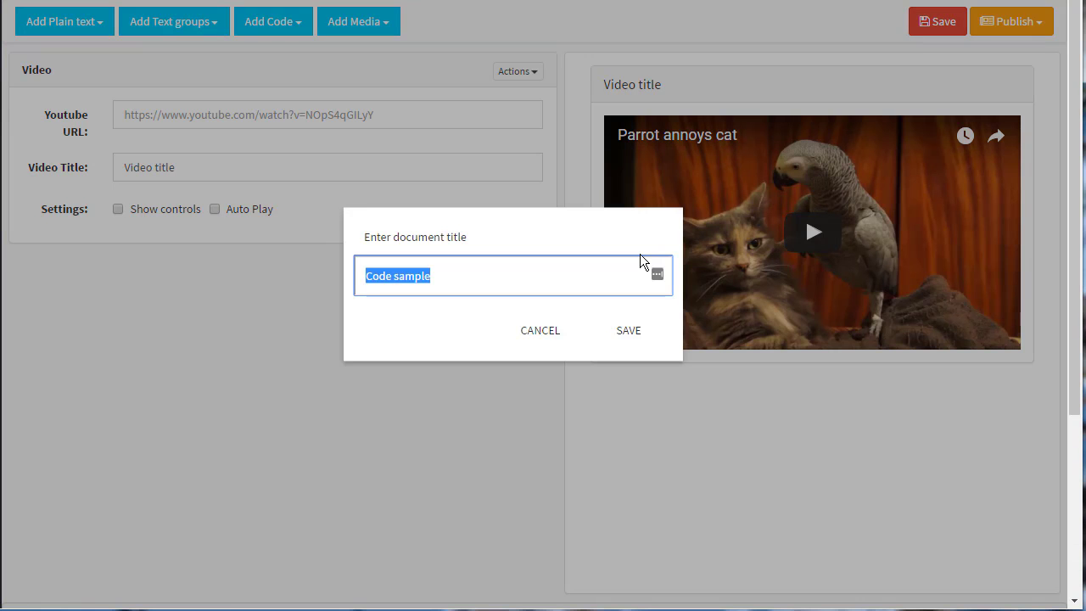
{"action": "type", "text": "my test"}
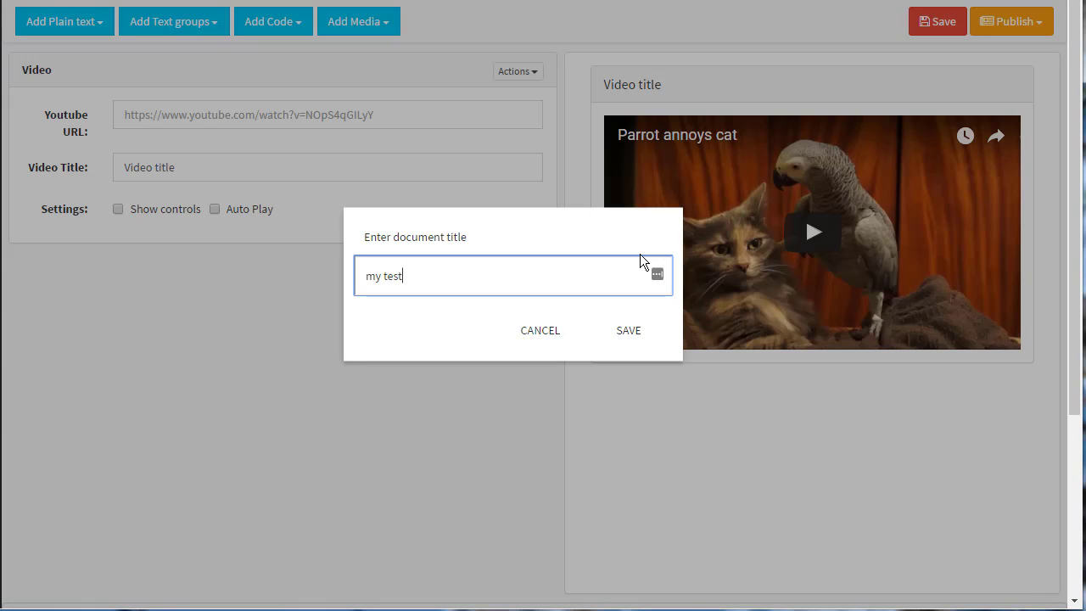
{"action": "left_click", "coordinate": [642, 331]}
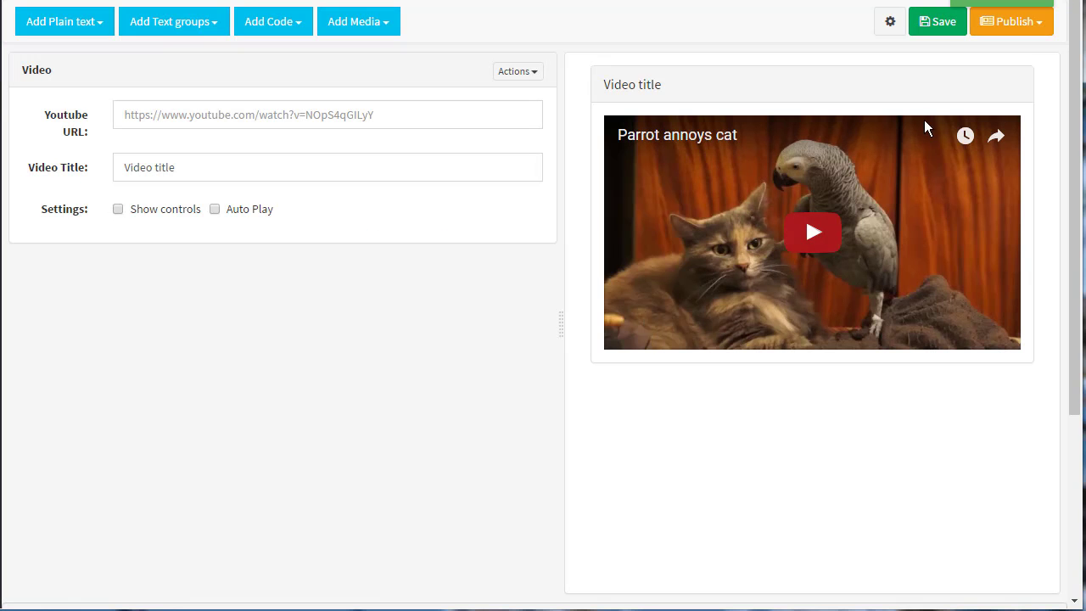
Open the publishing options for the saved document
{"action": "left_click", "coordinate": [1004, 41]}
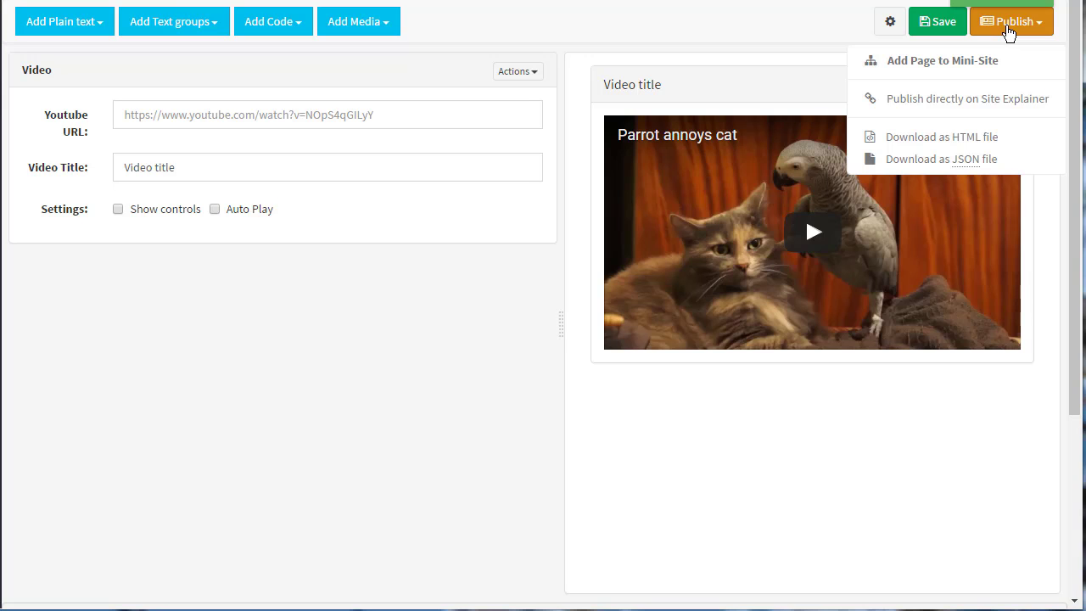